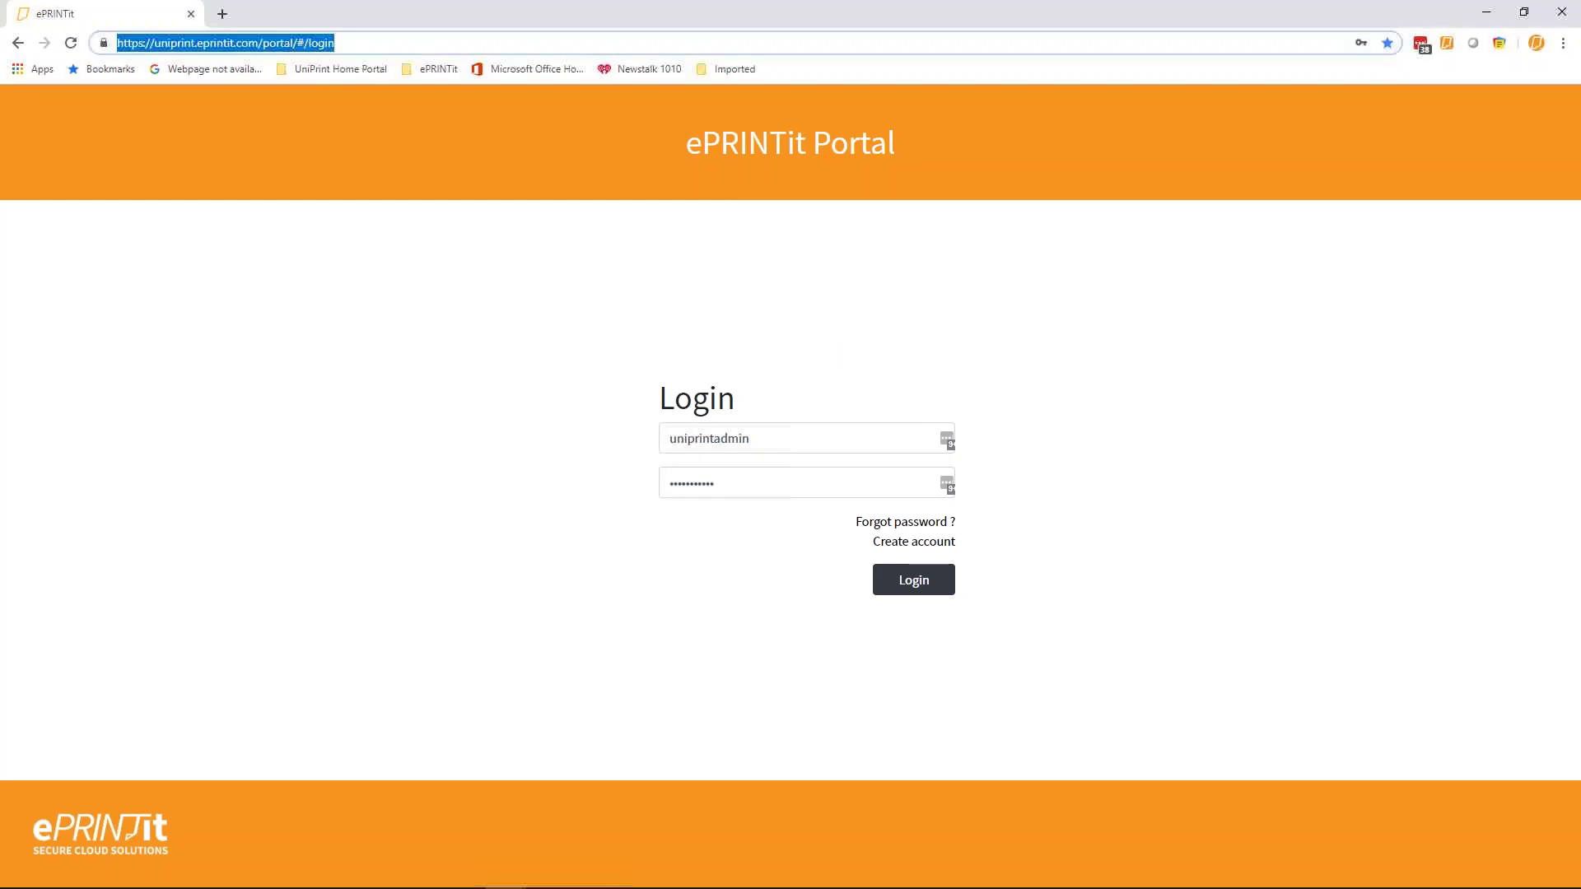
# Log in to the UniPrint ePRINTit portal with the credentials already filled in.
pyautogui.click(184, 44)
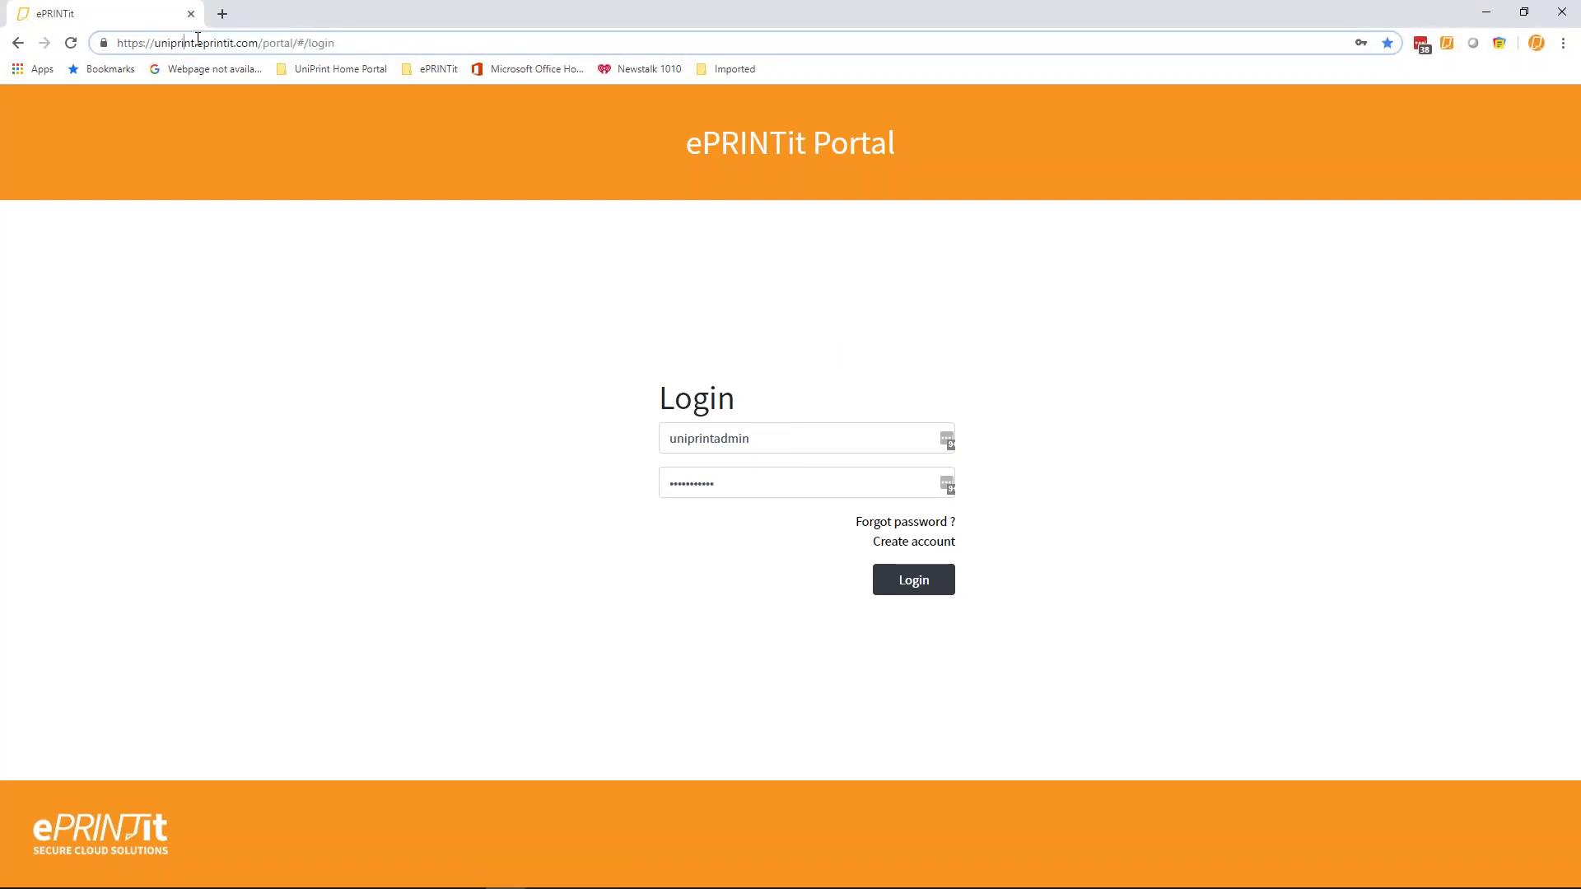
pyautogui.moveTo(193, 43); pyautogui.dragTo(151, 42)
pyautogui.click(432, 43)
pyautogui.click(912, 584)
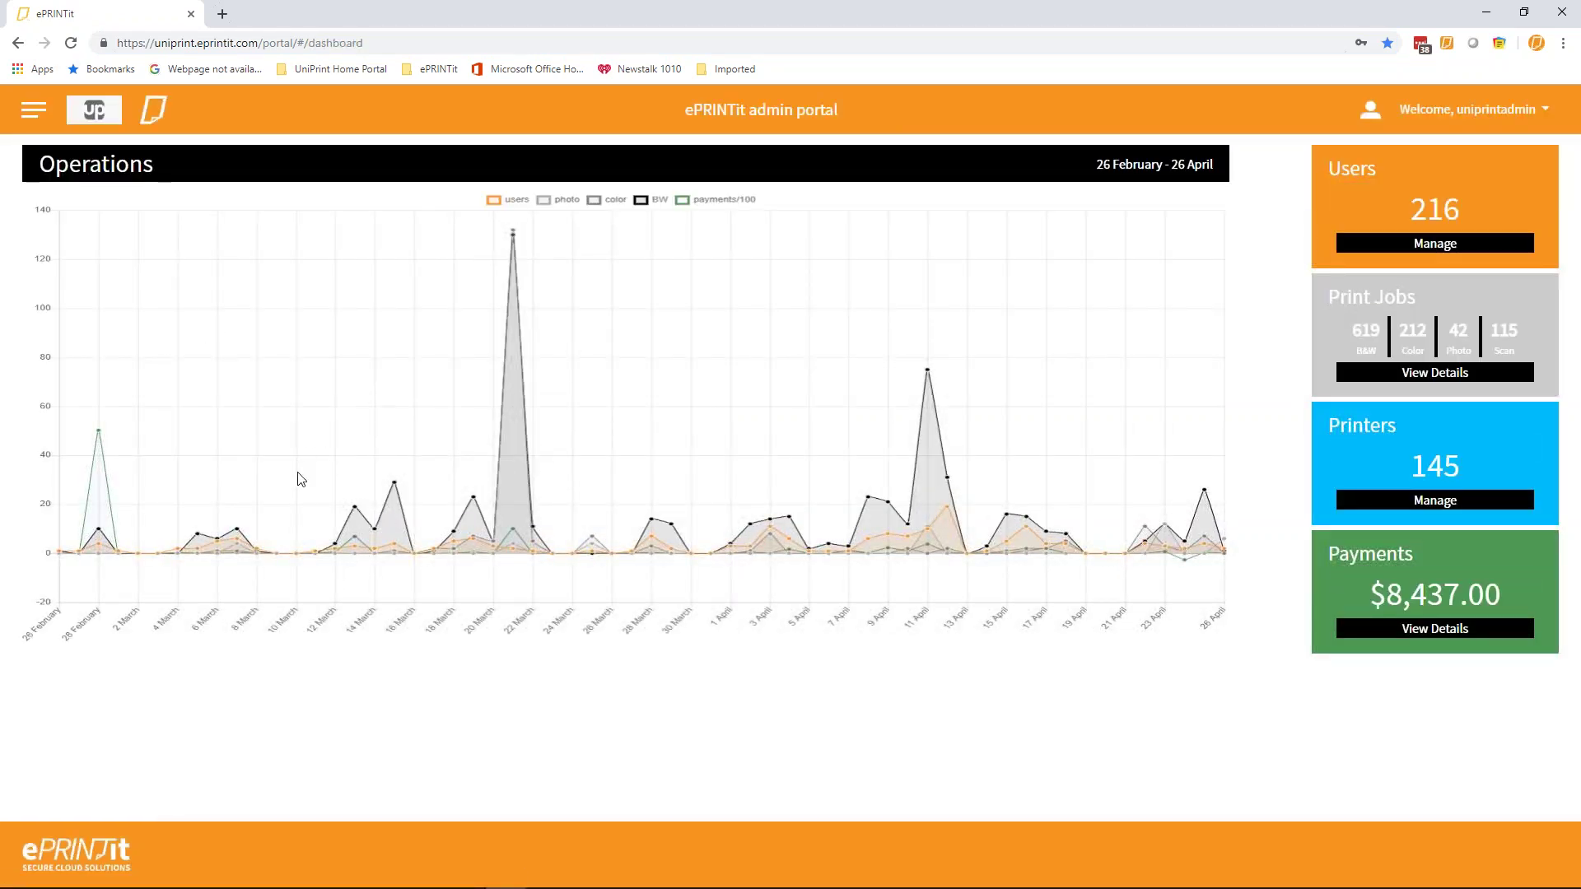
# Hide the users, photo, color, BW and payments/100 series in the Operations chart.
pyautogui.click(500, 204)
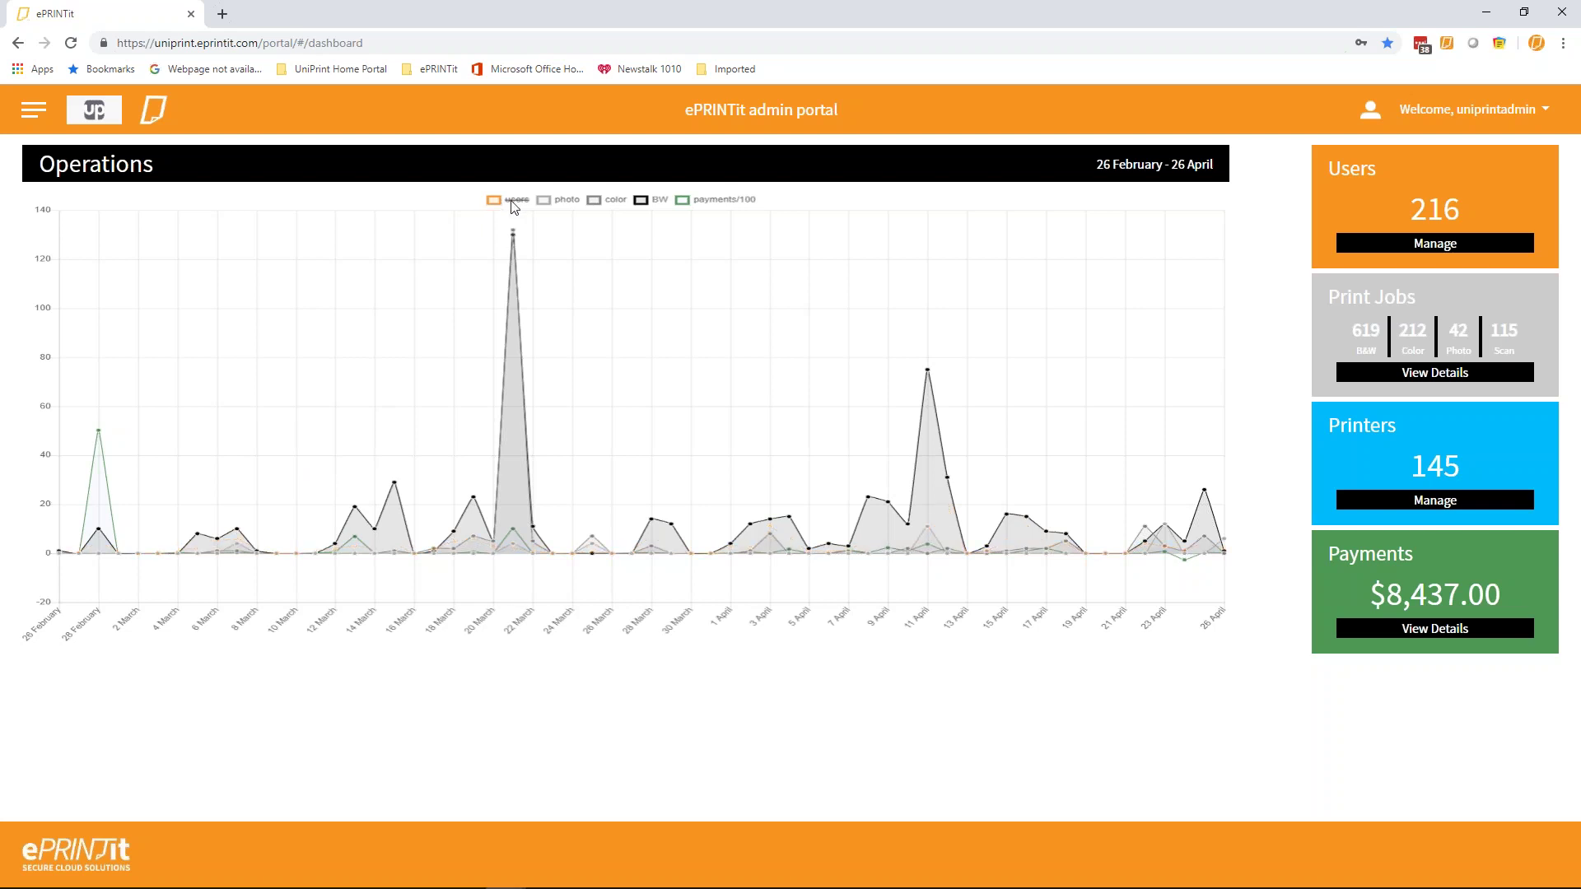
pyautogui.click(562, 202)
pyautogui.click(600, 201)
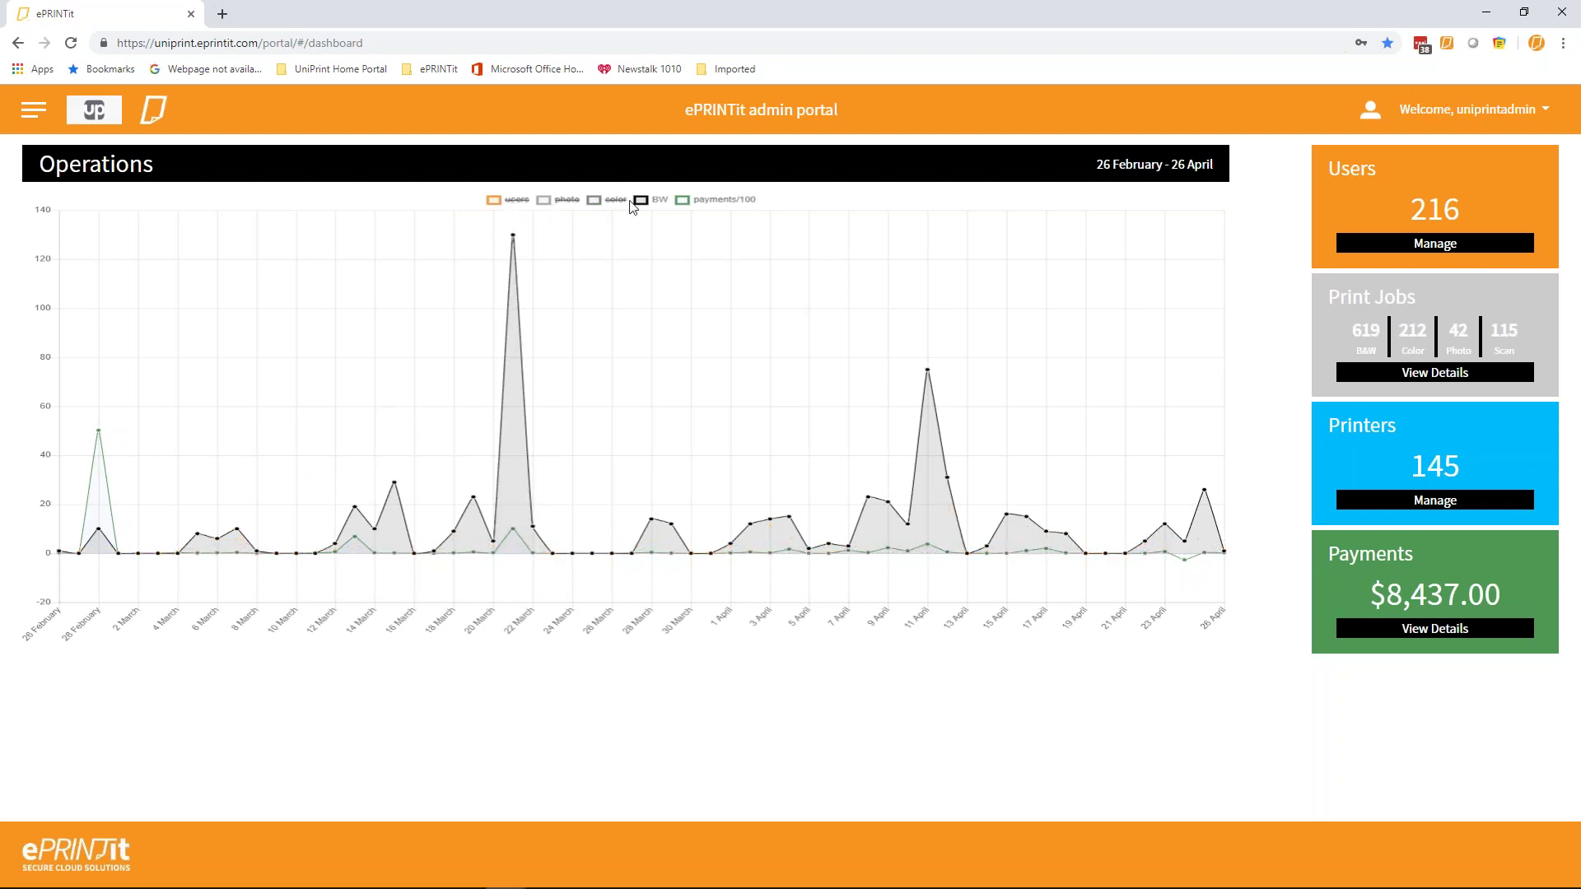
pyautogui.click(642, 201)
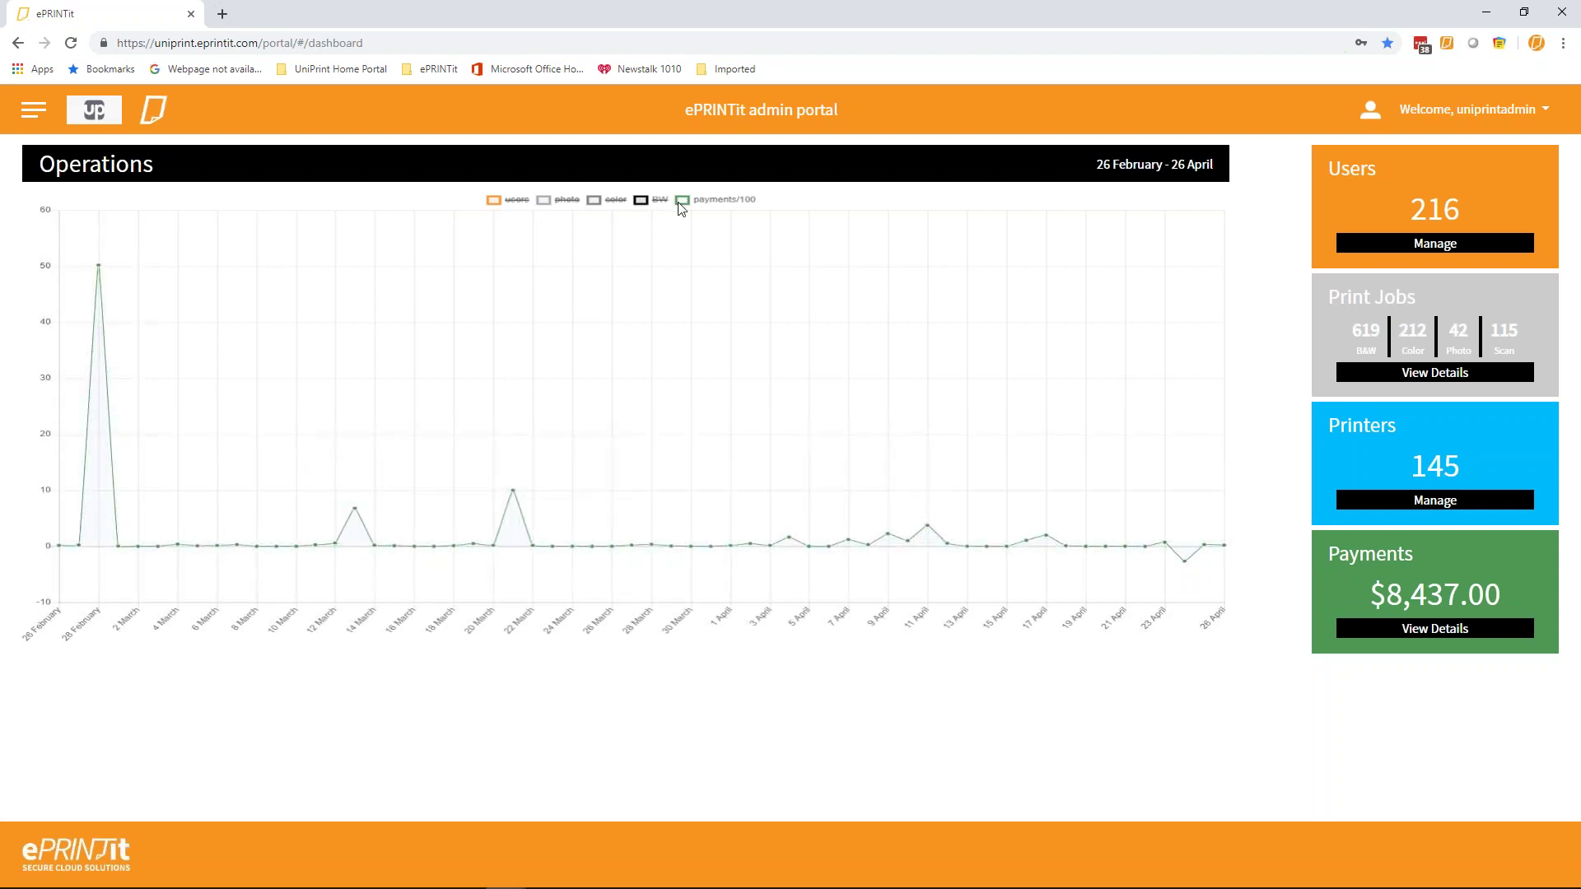
pyautogui.click(682, 204)
# Show the BW, color, photo and users series in the Operations chart again.
pyautogui.click(647, 202)
pyautogui.click(613, 201)
pyautogui.click(541, 201)
pyautogui.click(494, 200)
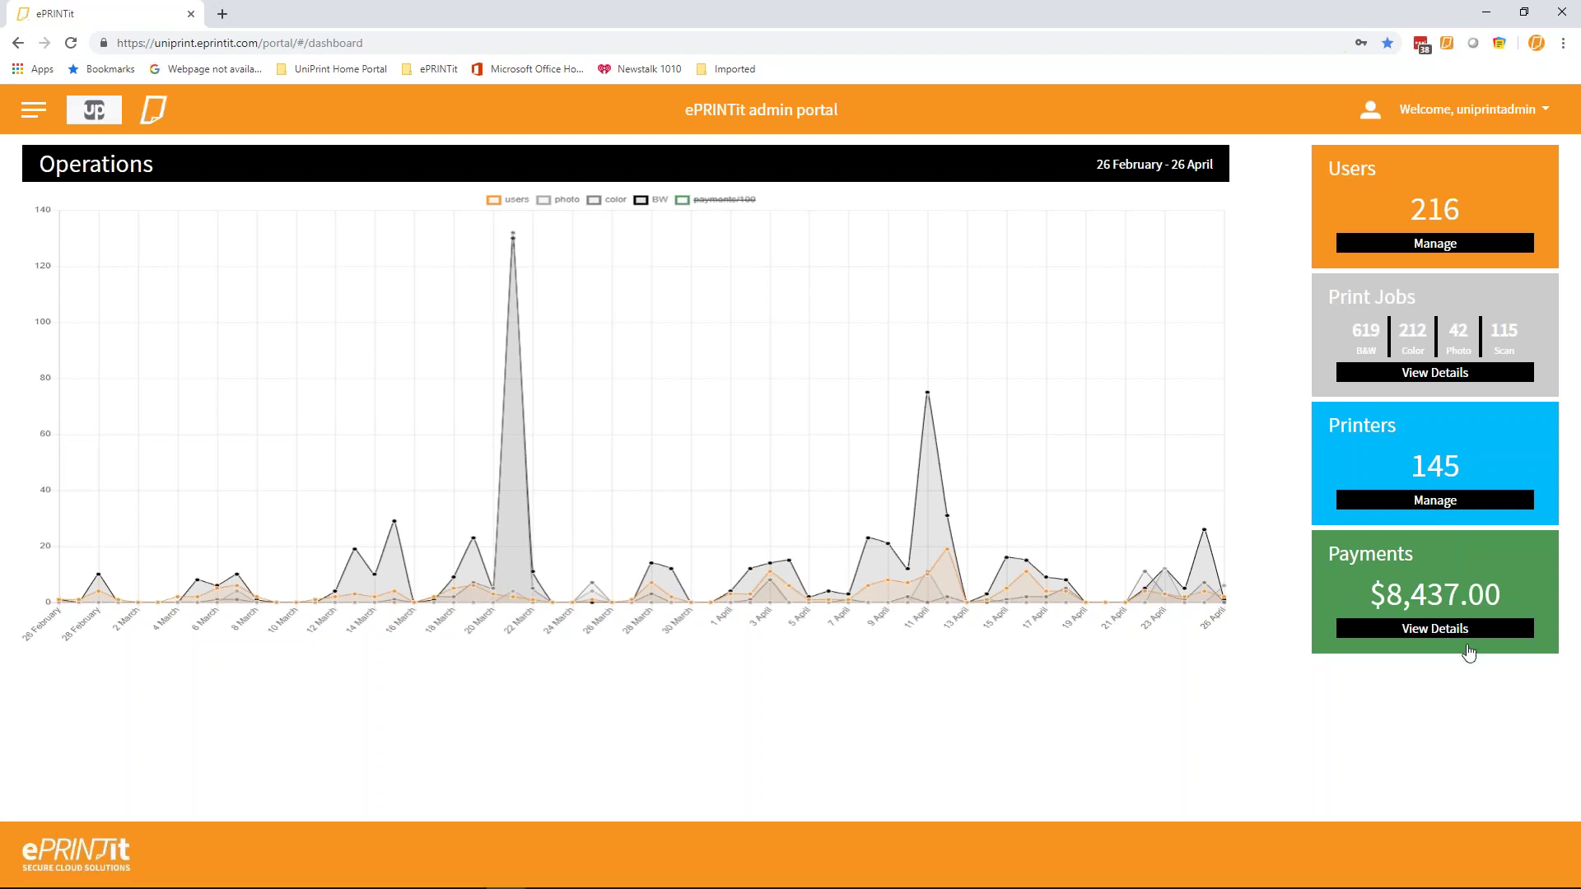
# Go to Manage Users and open the form for adding a new user.
pyautogui.click(34, 116)
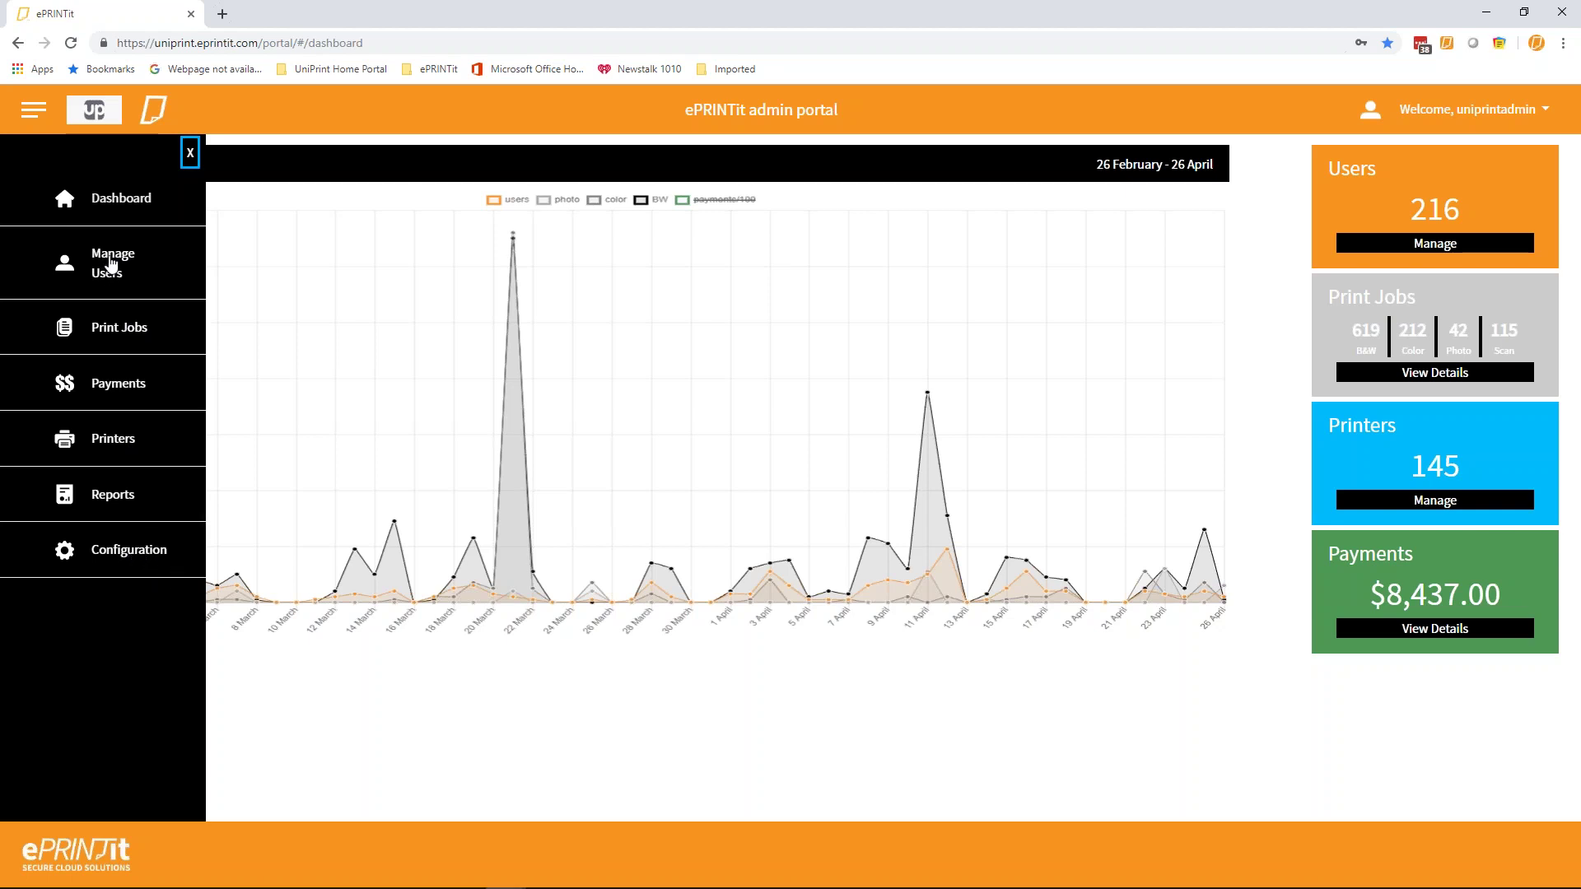
pyautogui.click(111, 264)
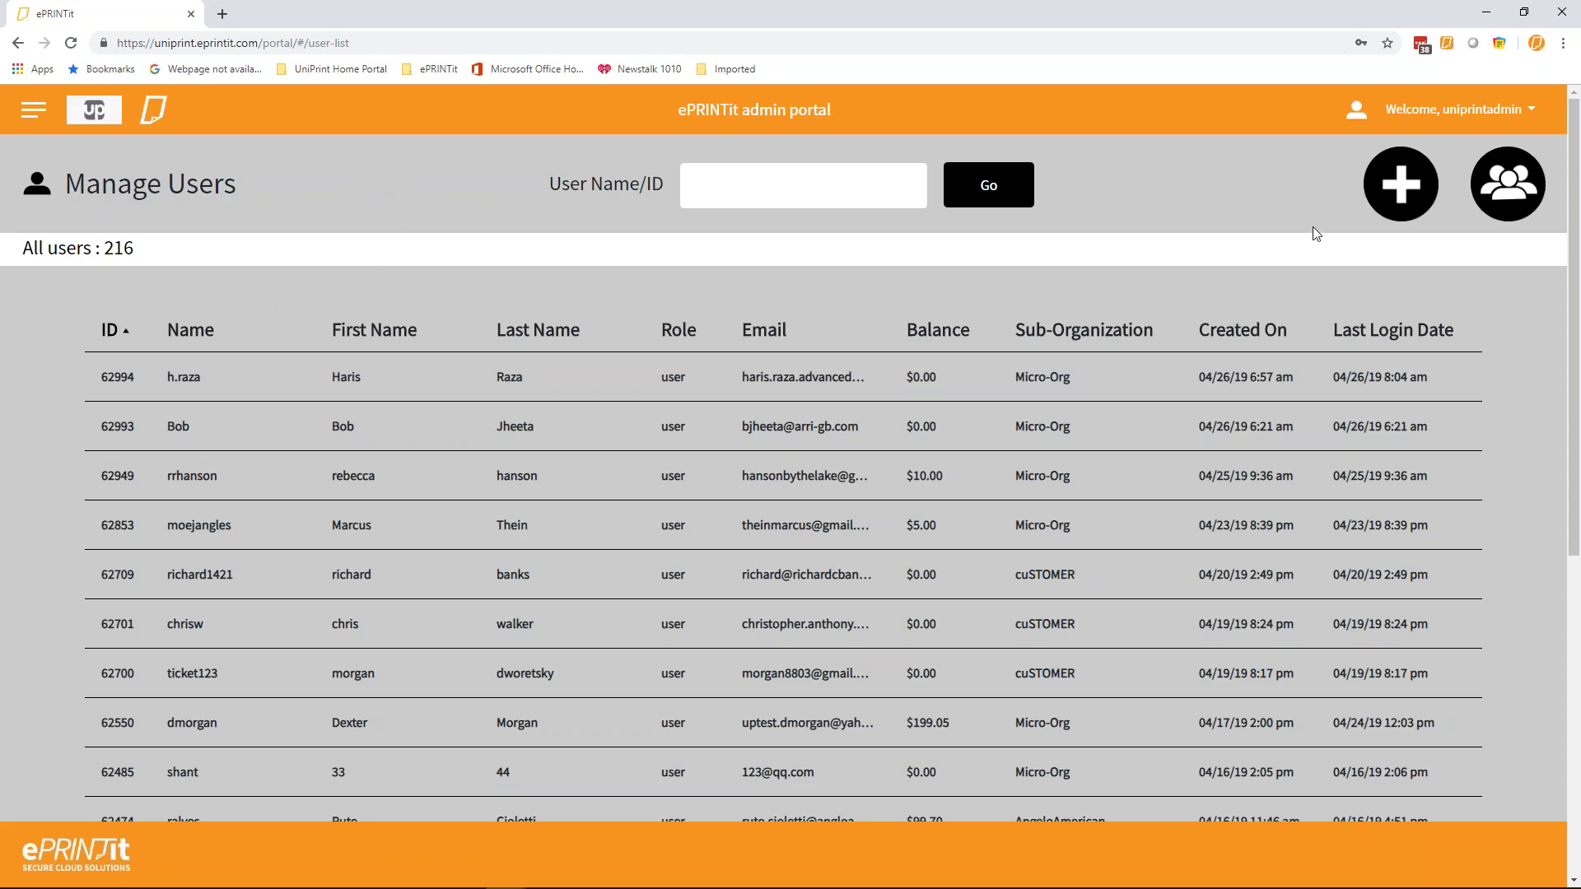
pyautogui.click(1399, 195)
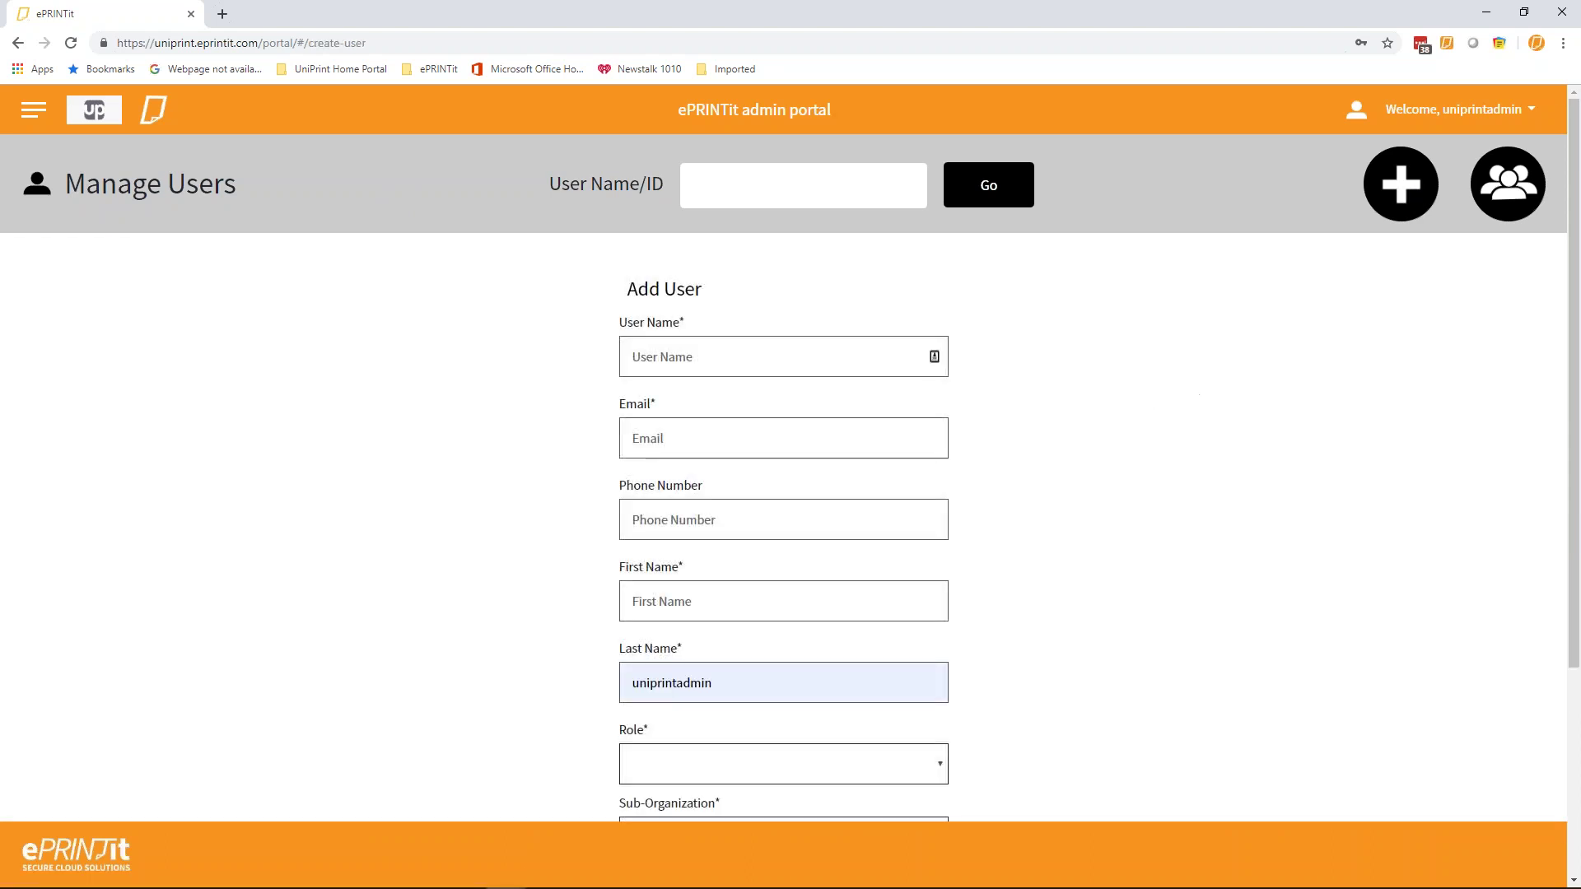
# Review the fields of the Add User form and the available Role options.
pyautogui.scroll(-1, 1147, 480)
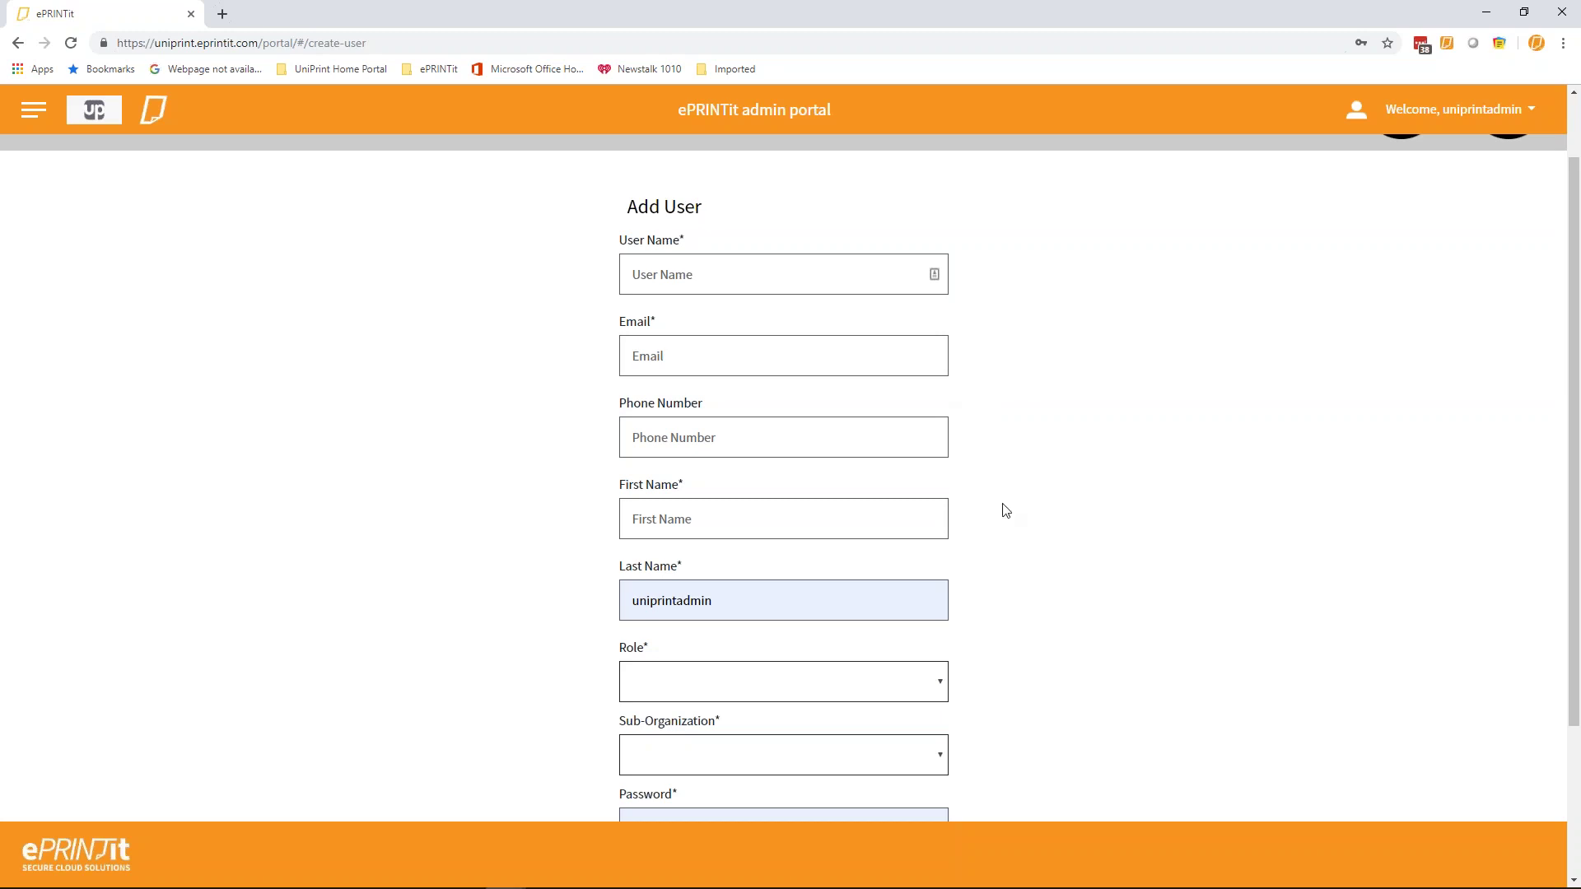
pyautogui.scroll(-1, 1000, 494)
pyautogui.scroll(-2, 995, 362)
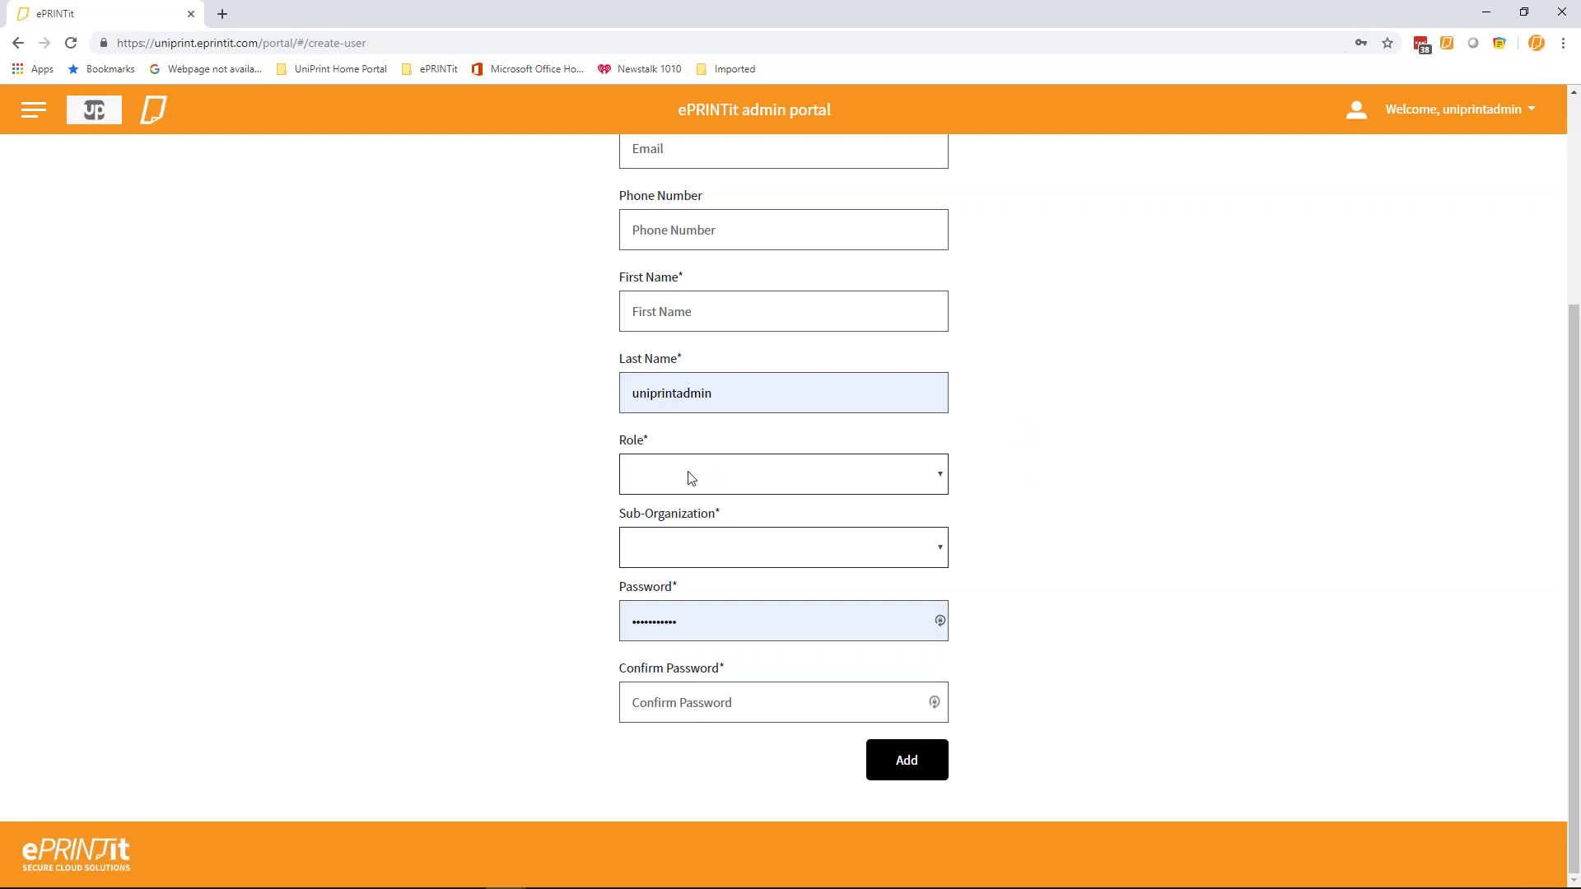
pyautogui.click(944, 480)
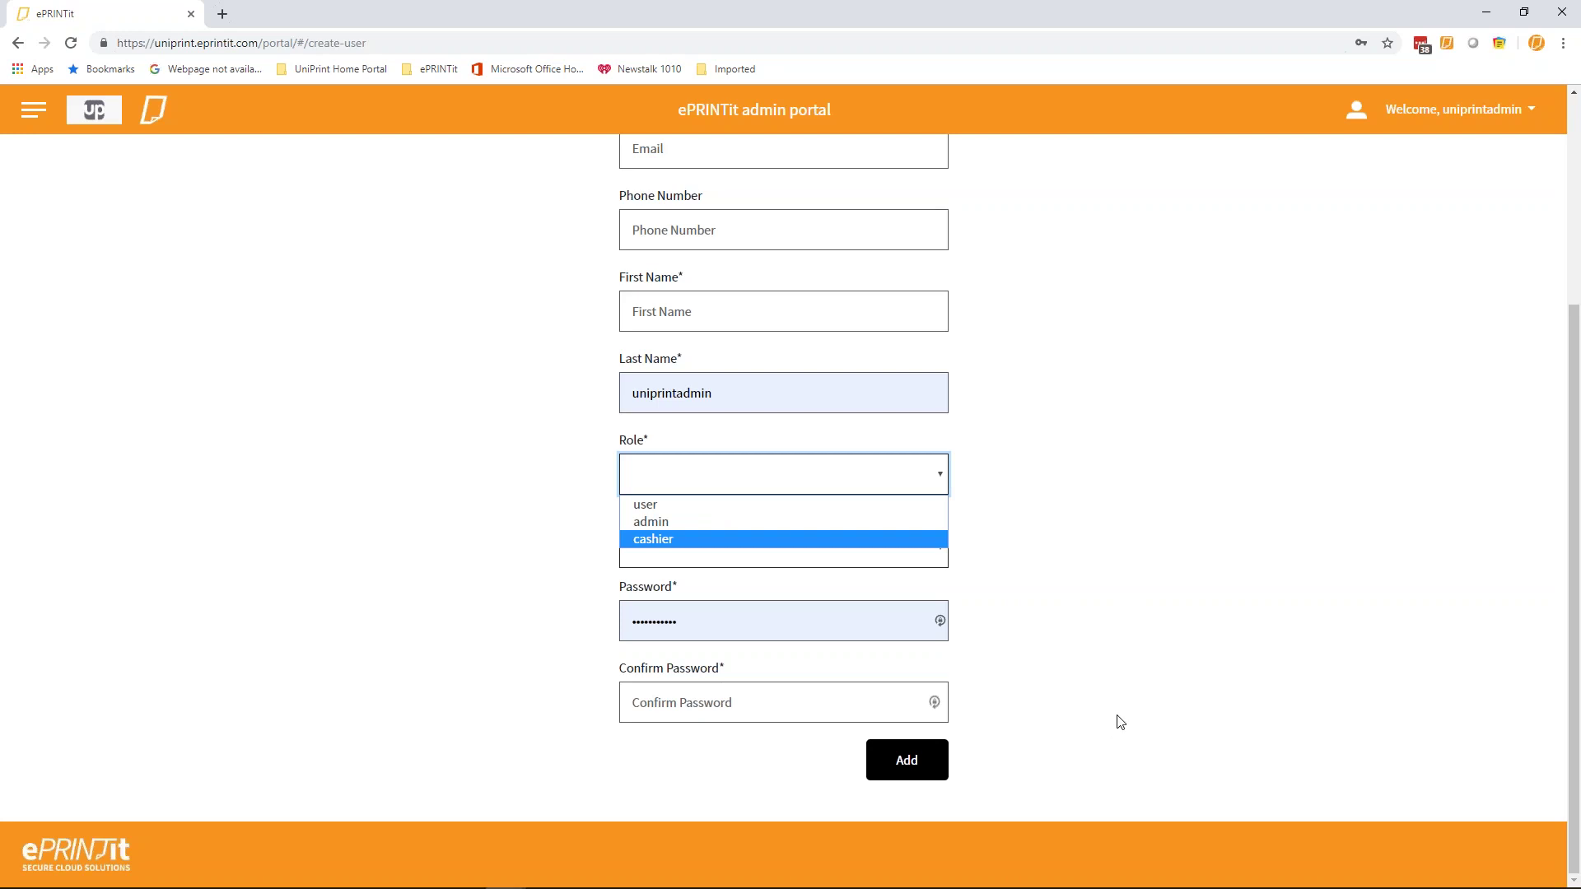
pyautogui.scroll(5, 1112, 588)
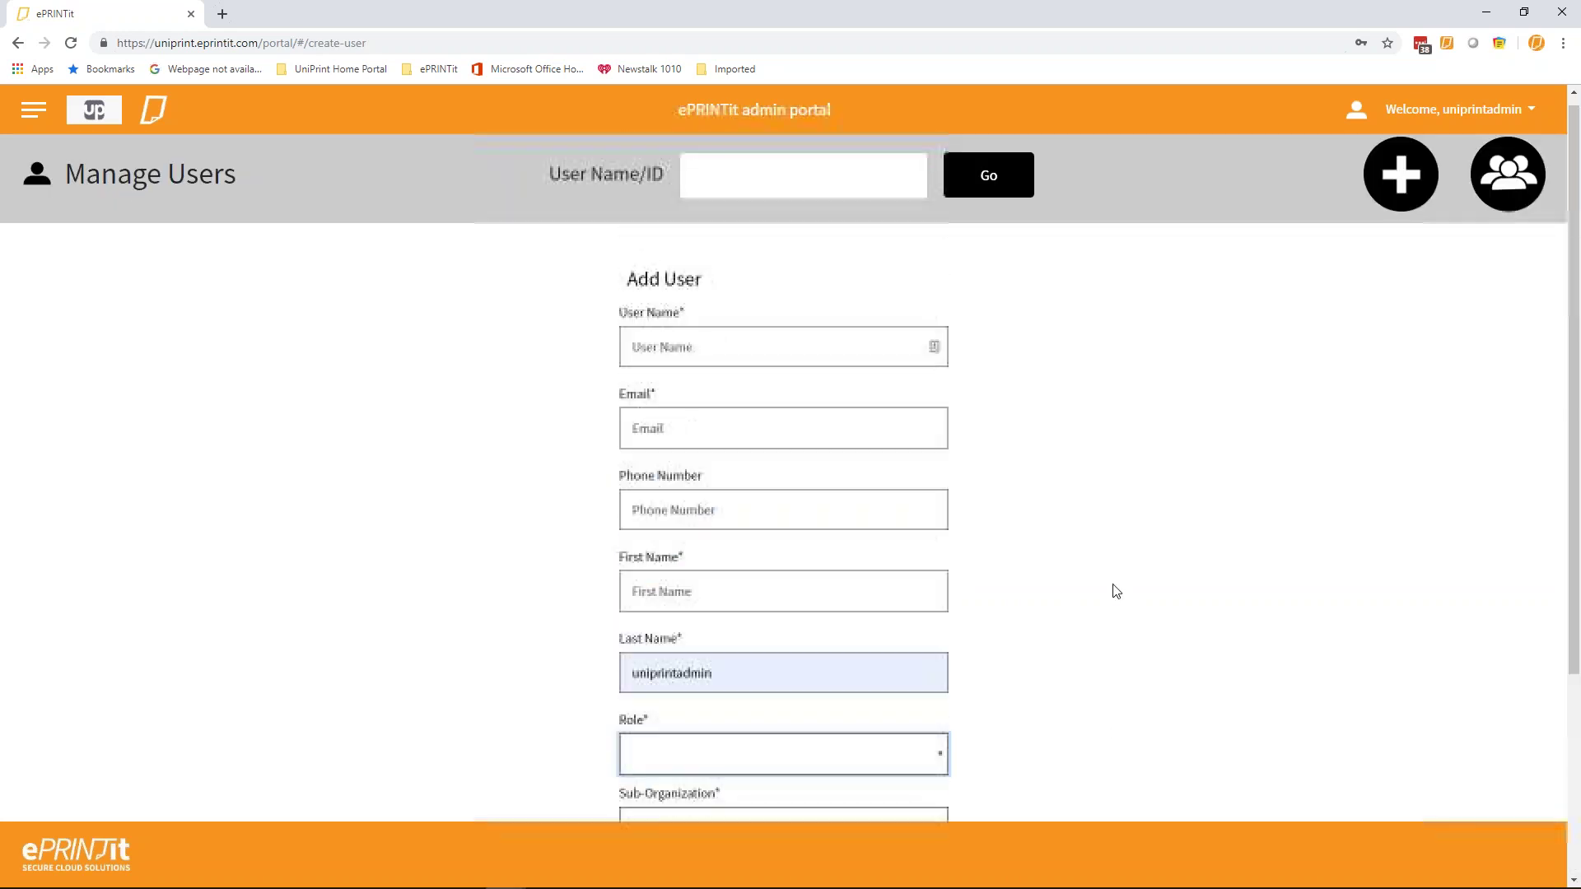
pyautogui.scroll(-2, 1111, 589)
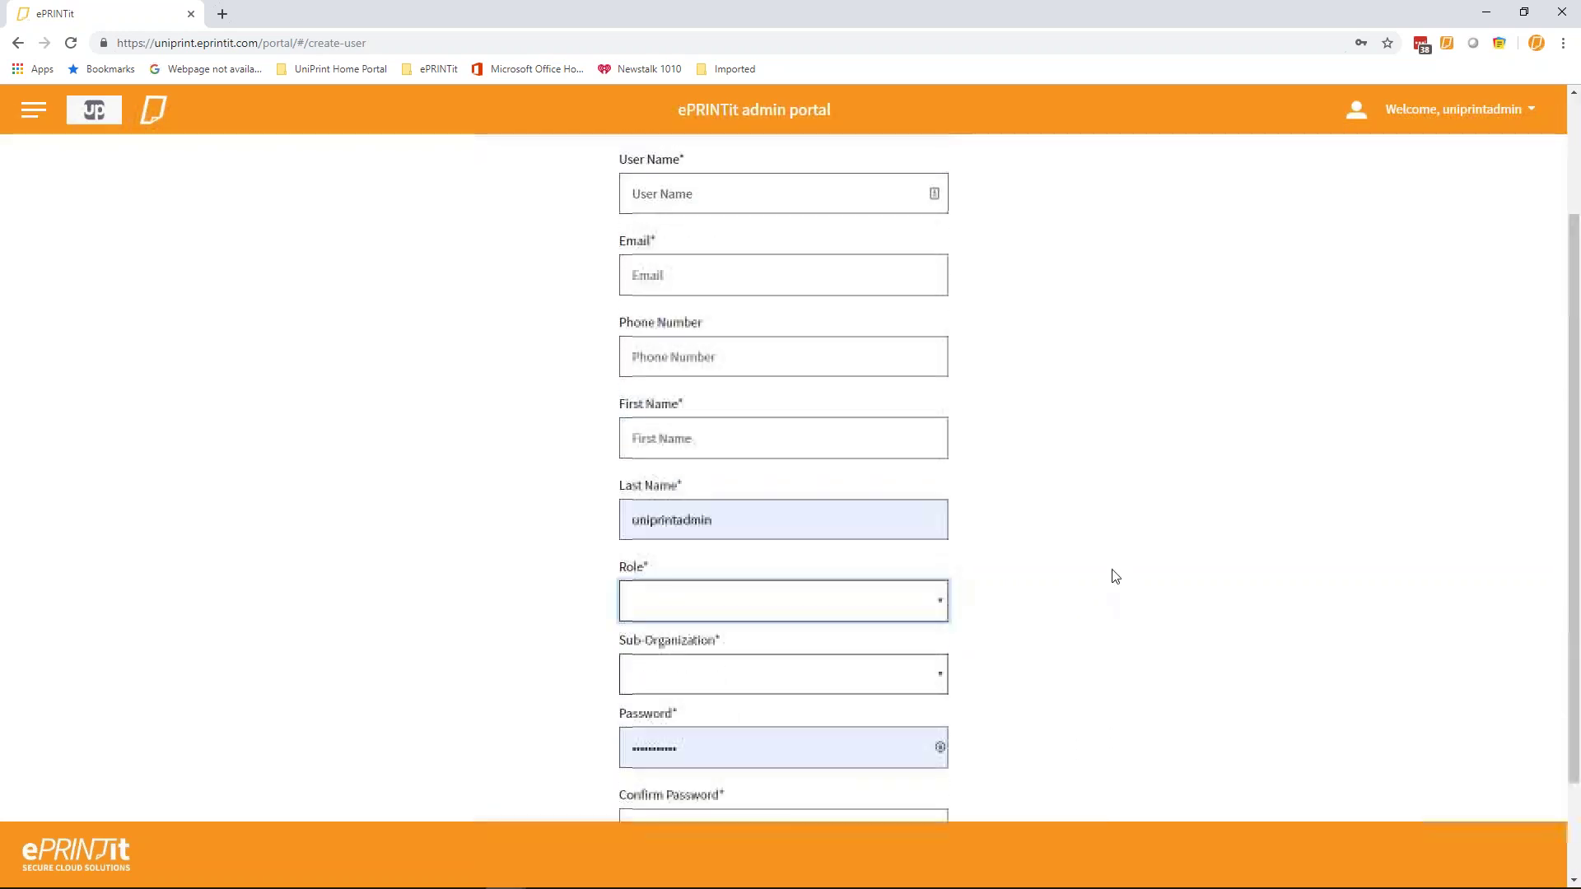
pyautogui.scroll(2, 1115, 576)
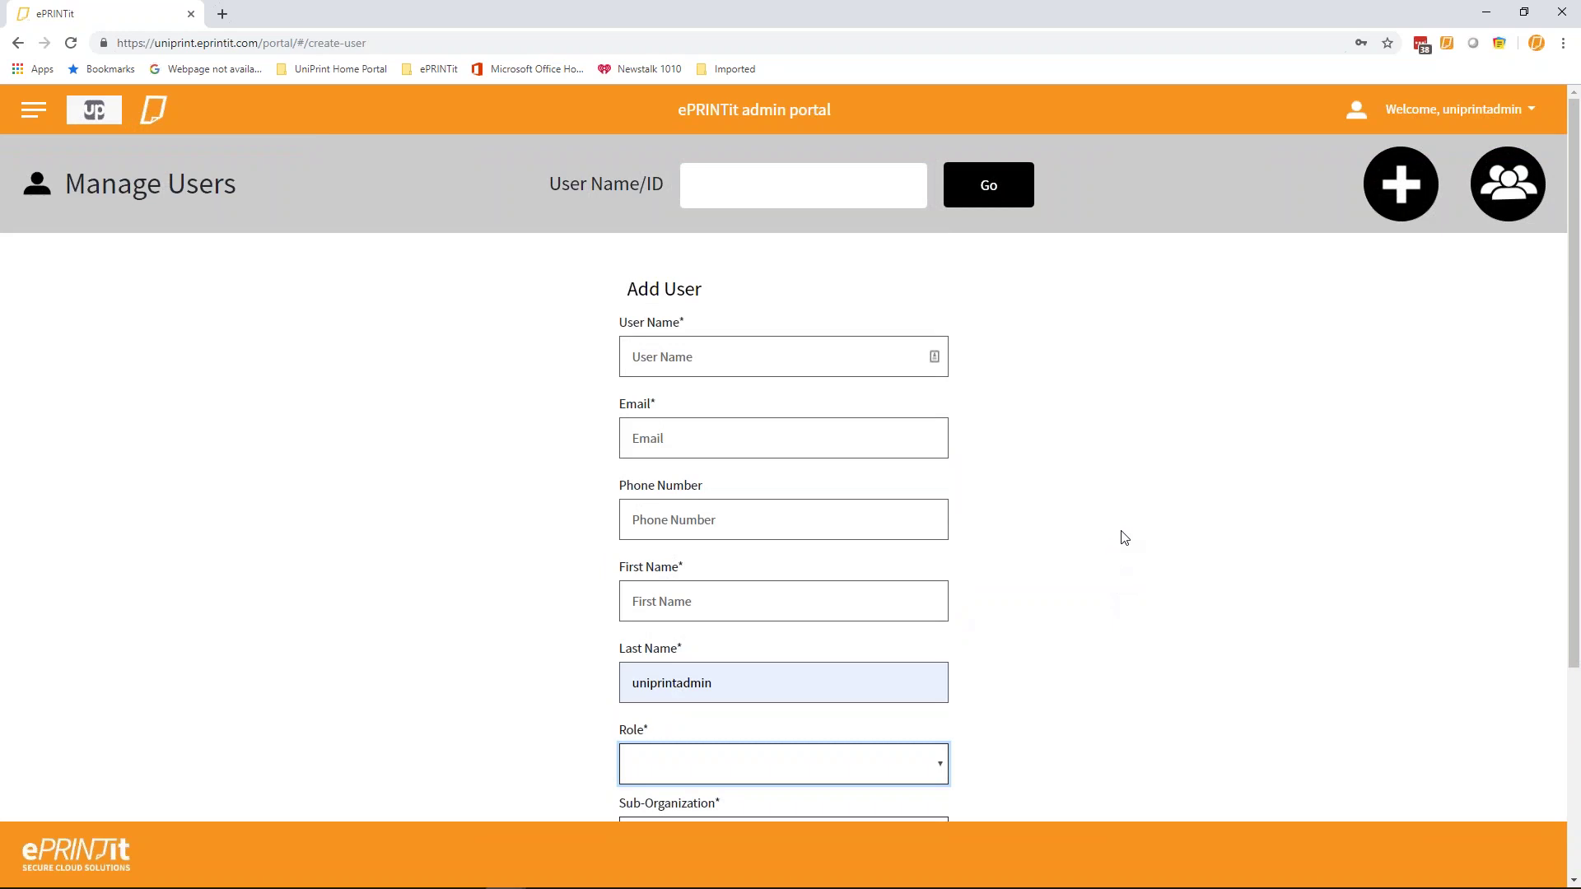
# Quit the Add User form without saving and return to the Manage Users list.
pyautogui.click(33, 110)
pyautogui.click(96, 268)
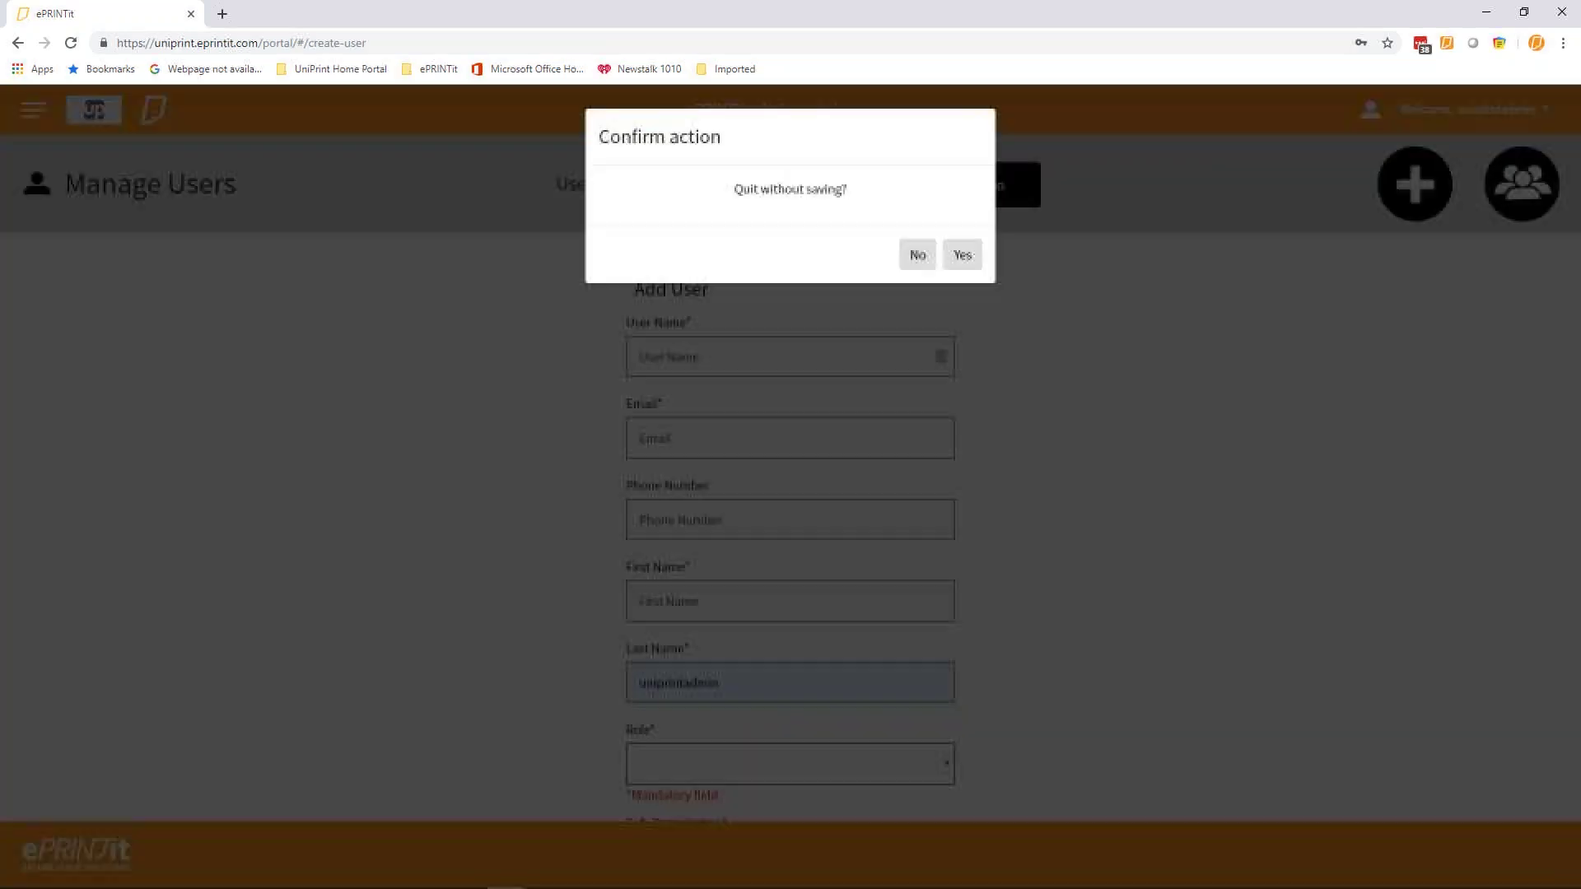
pyautogui.click(962, 255)
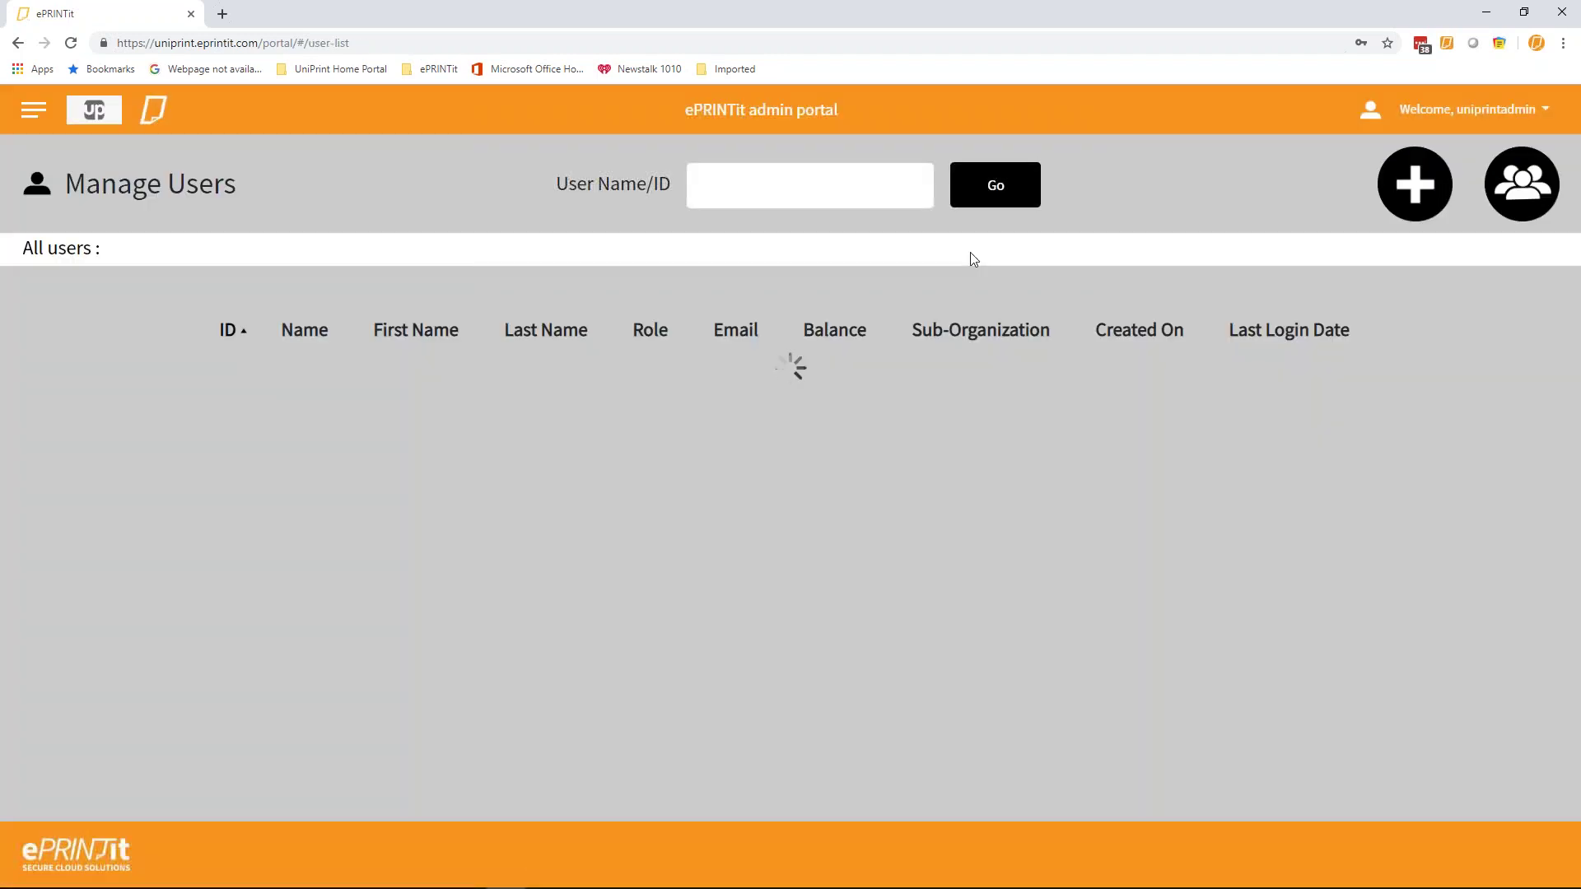
# Search the user list for the cashier account by its user name and open its details.
pyautogui.click(748, 176)
pyautogui.write('Markp123')
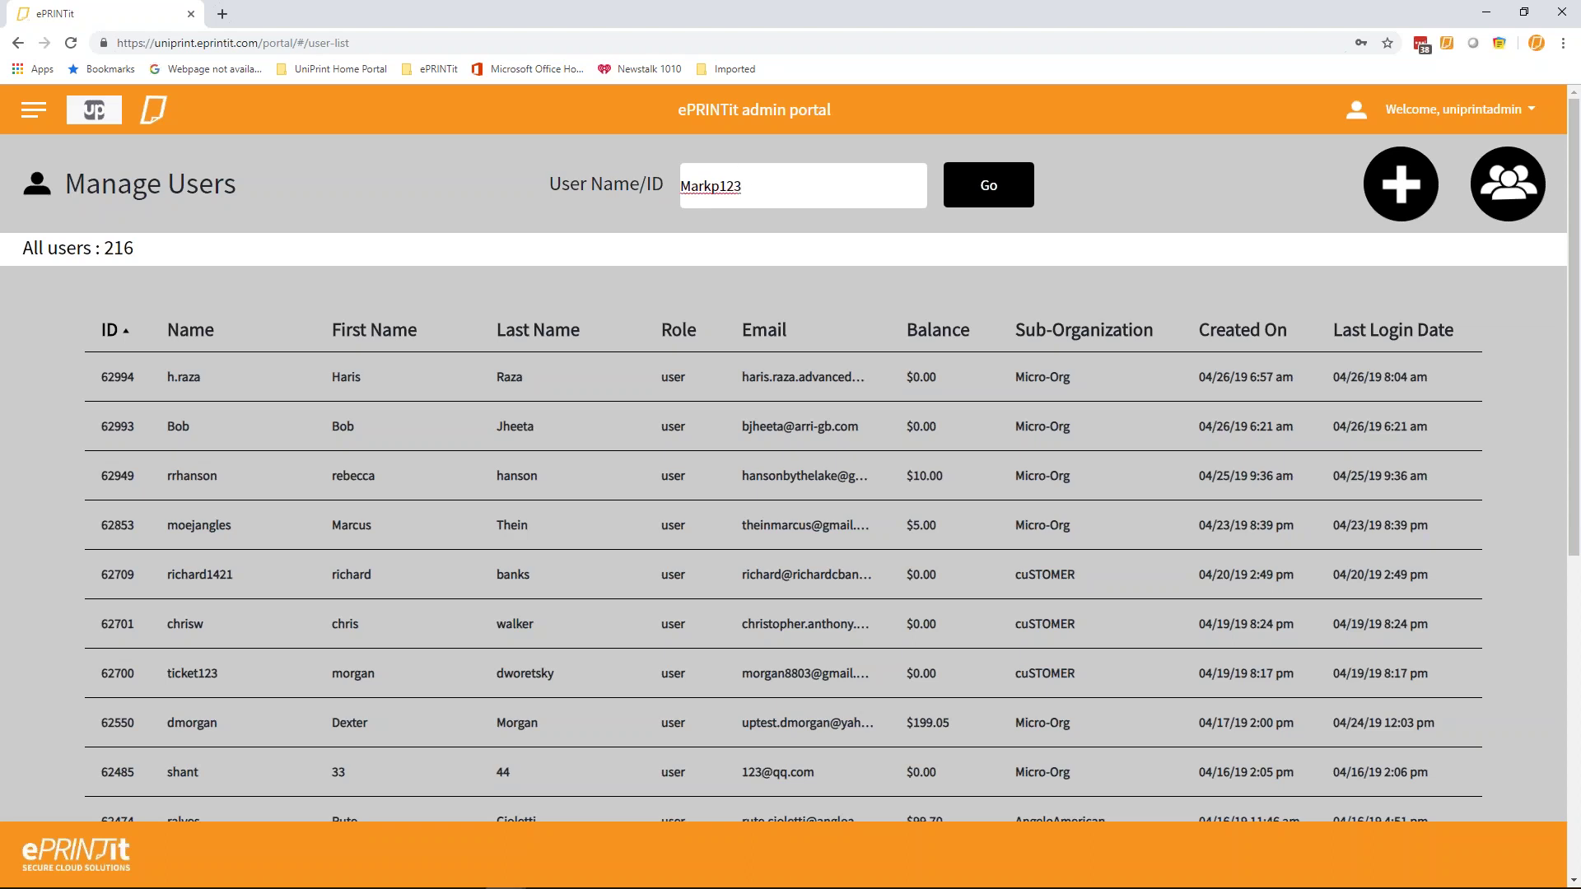
pyautogui.click(991, 188)
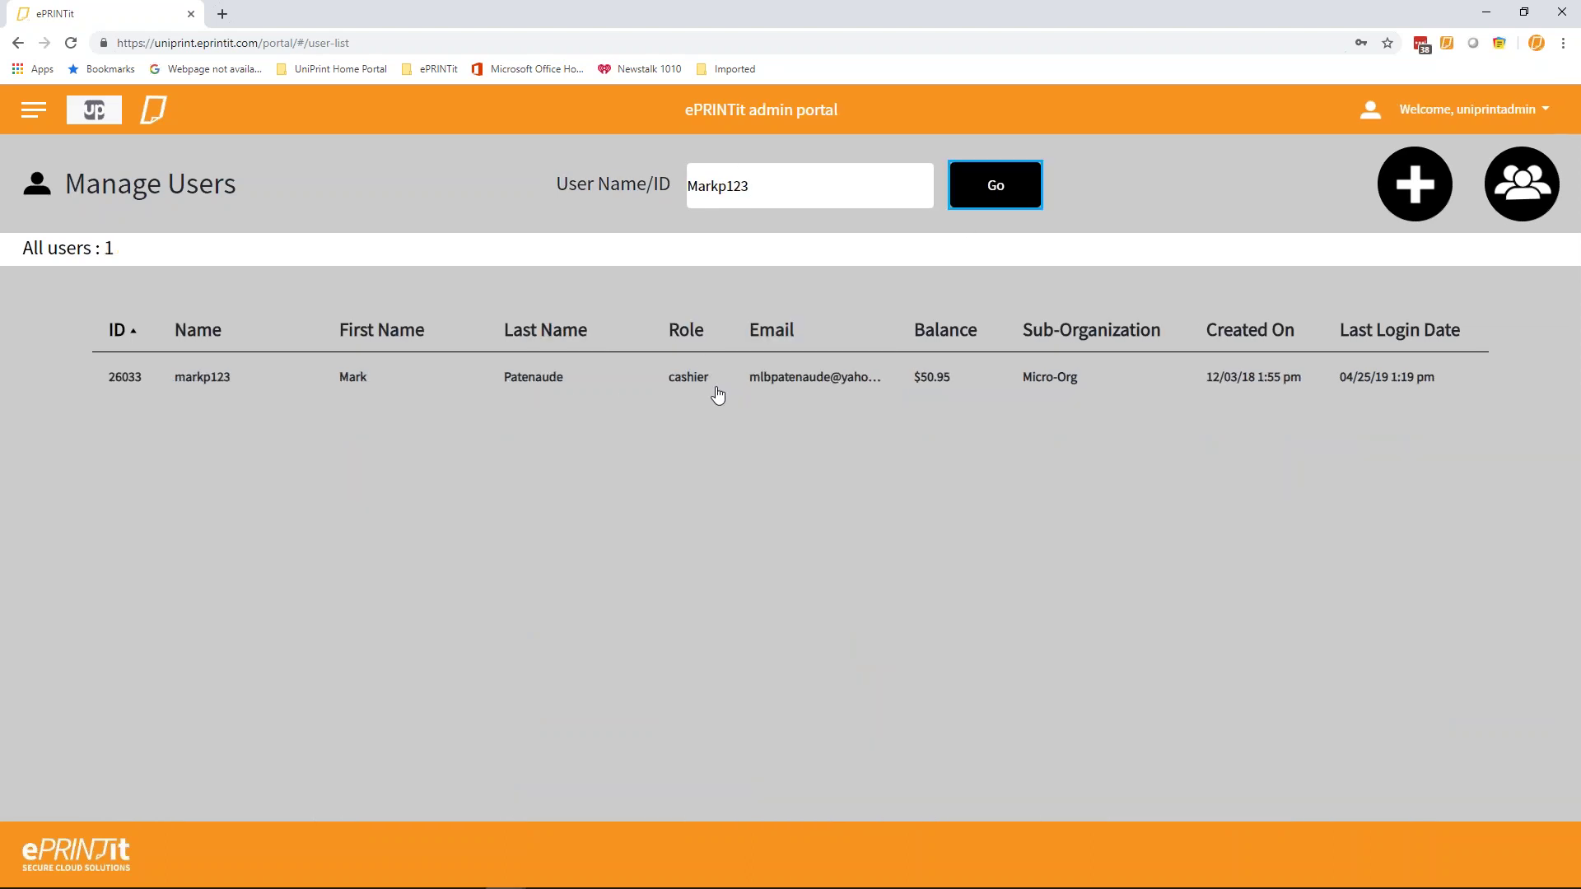
pyautogui.click(698, 385)
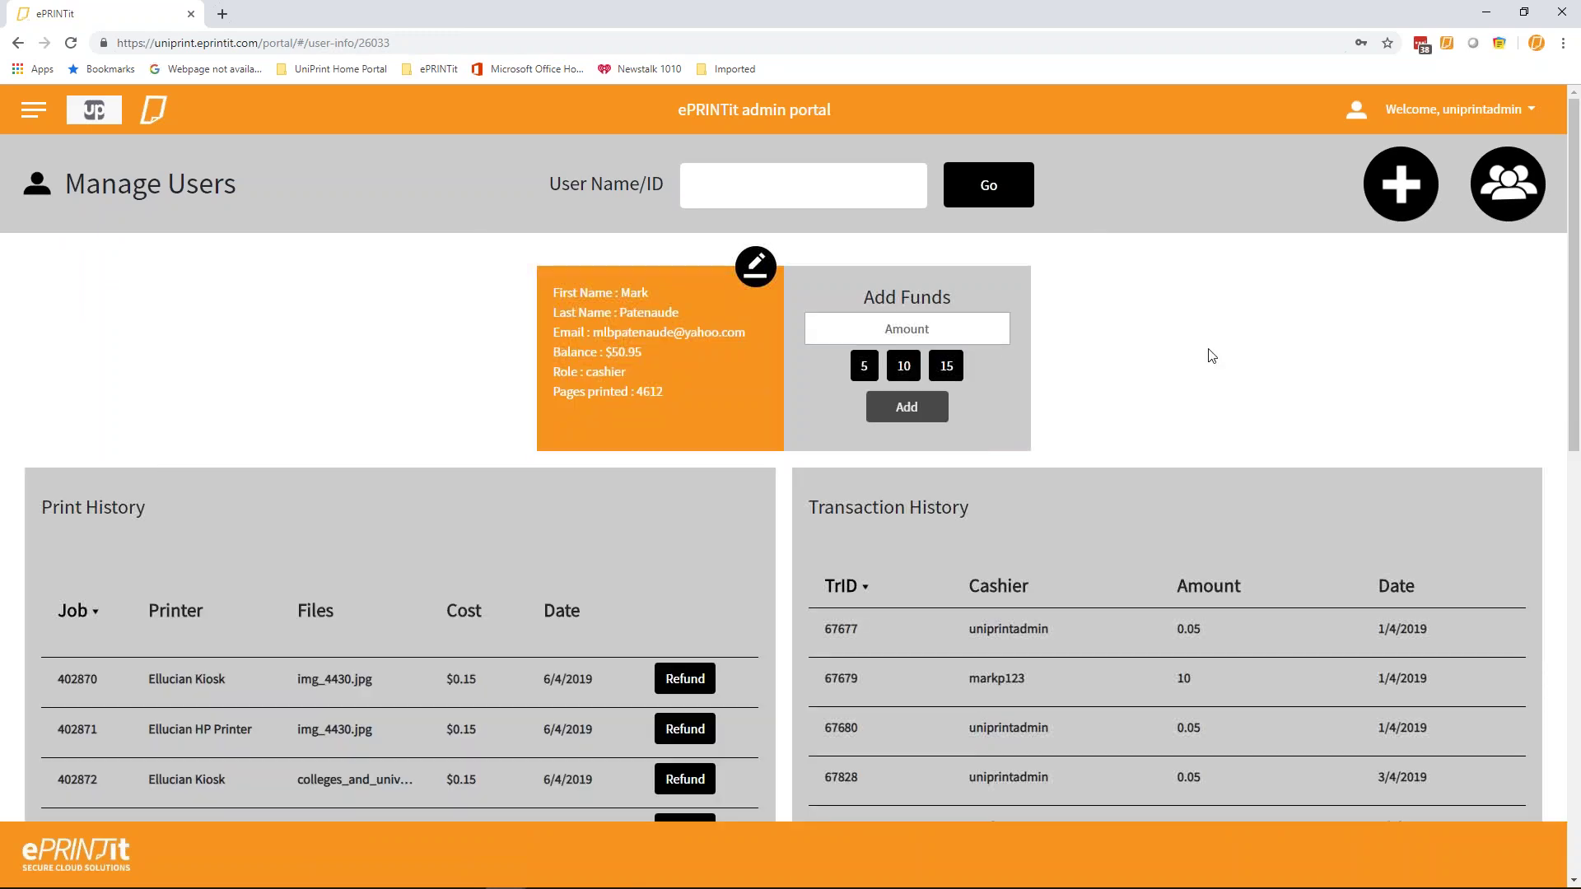
# Refund the first job in the Print History, the $0.15 img_4430.jpg print on the Ellucian Kiosk.
pyautogui.scroll(-2, 884, 384)
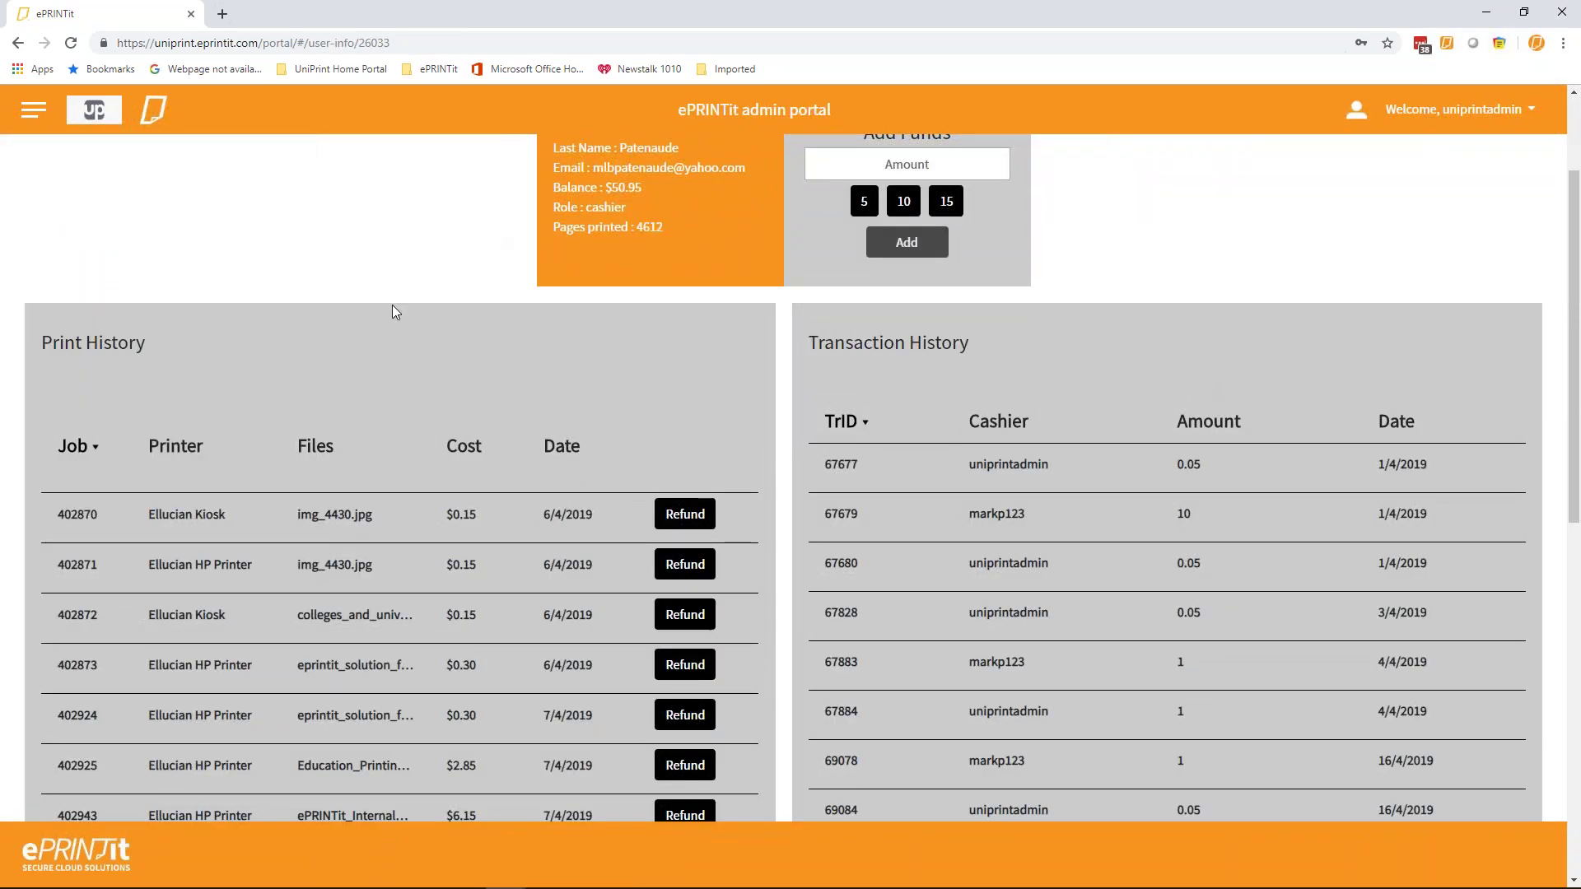
pyautogui.scroll(-1, 250, 262)
pyautogui.scroll(2, 317, 238)
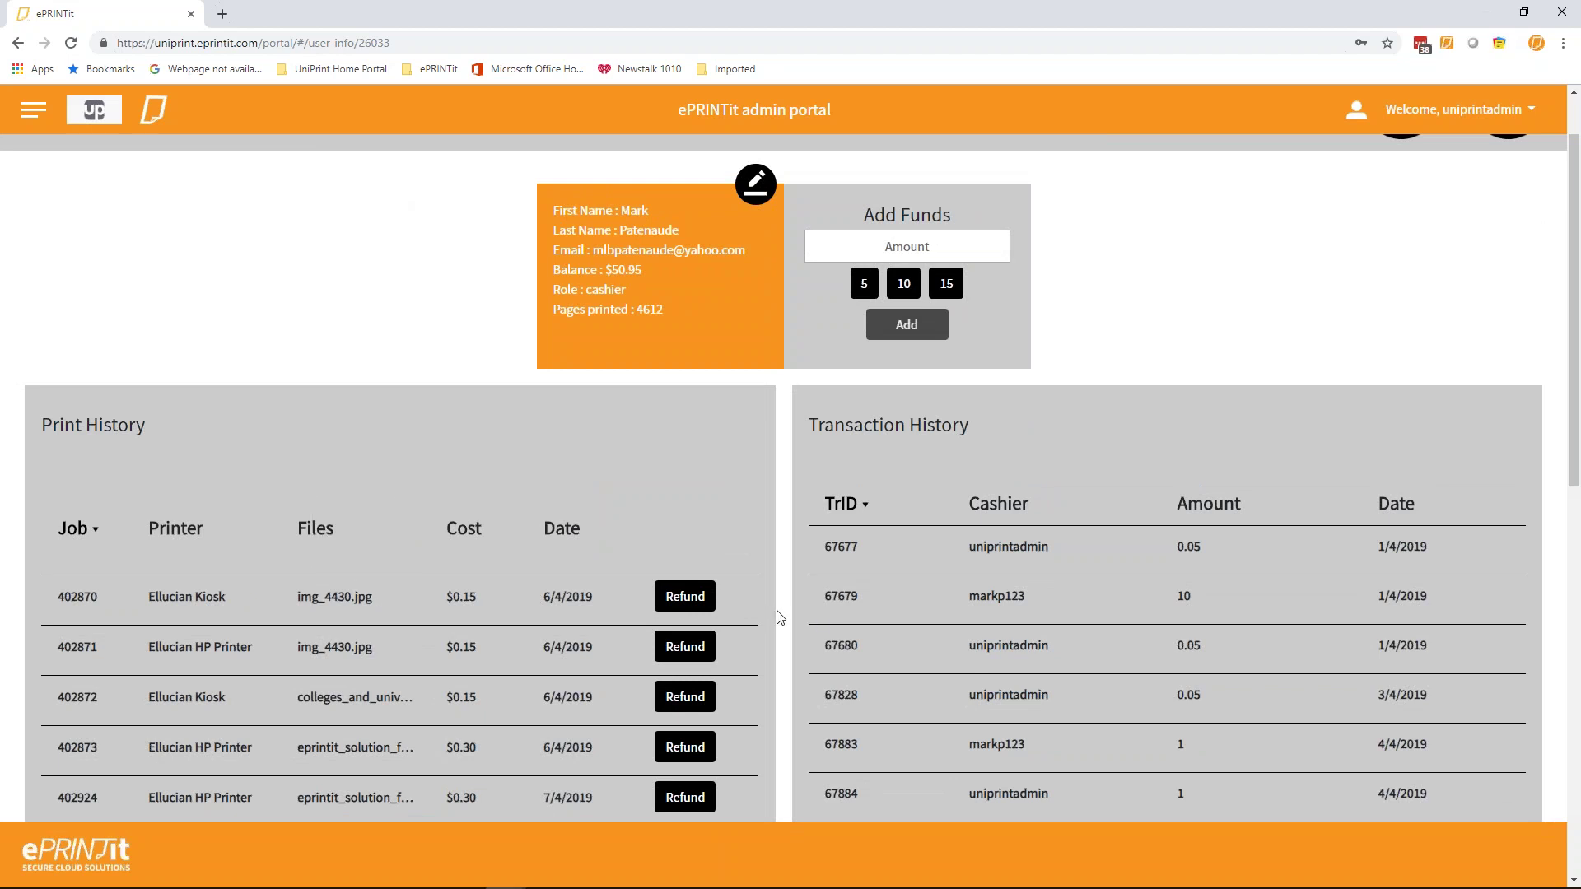
pyautogui.click(694, 599)
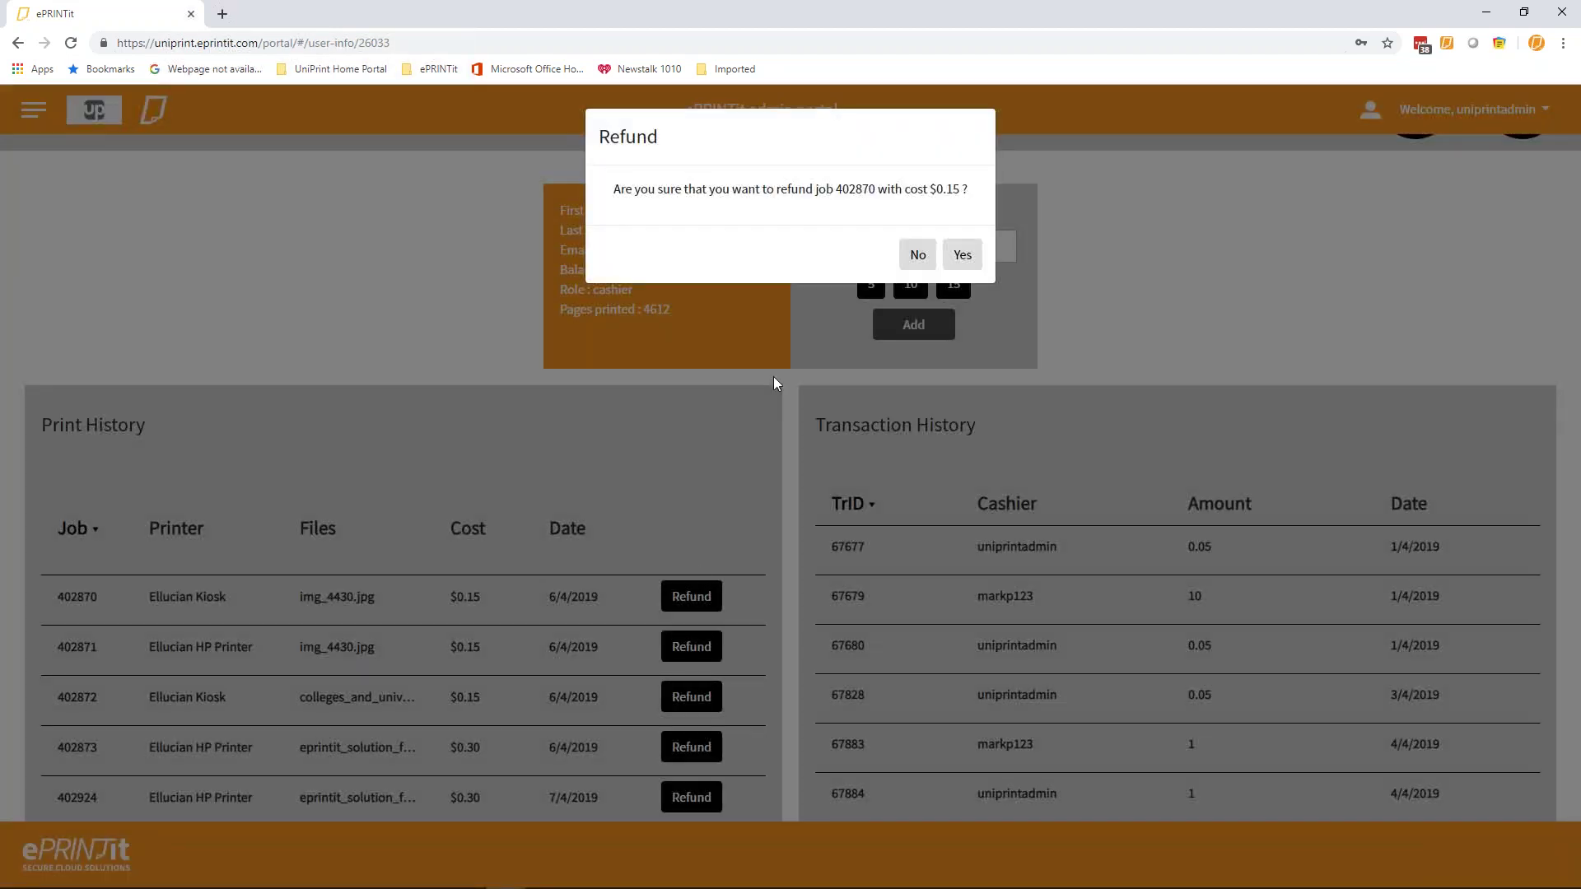
pyautogui.click(962, 255)
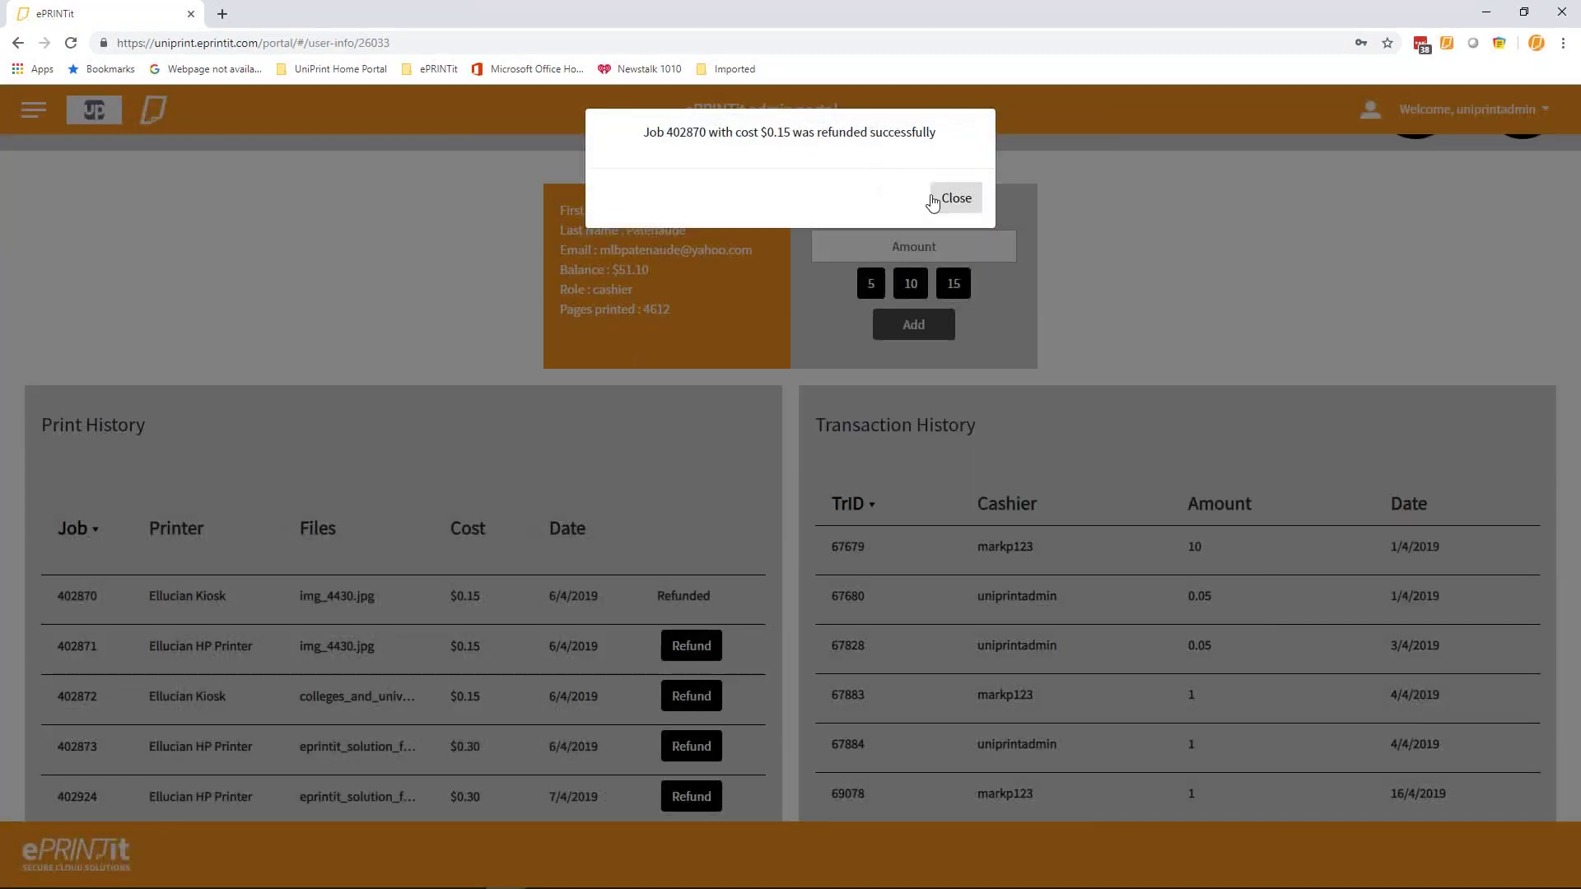
pyautogui.click(933, 201)
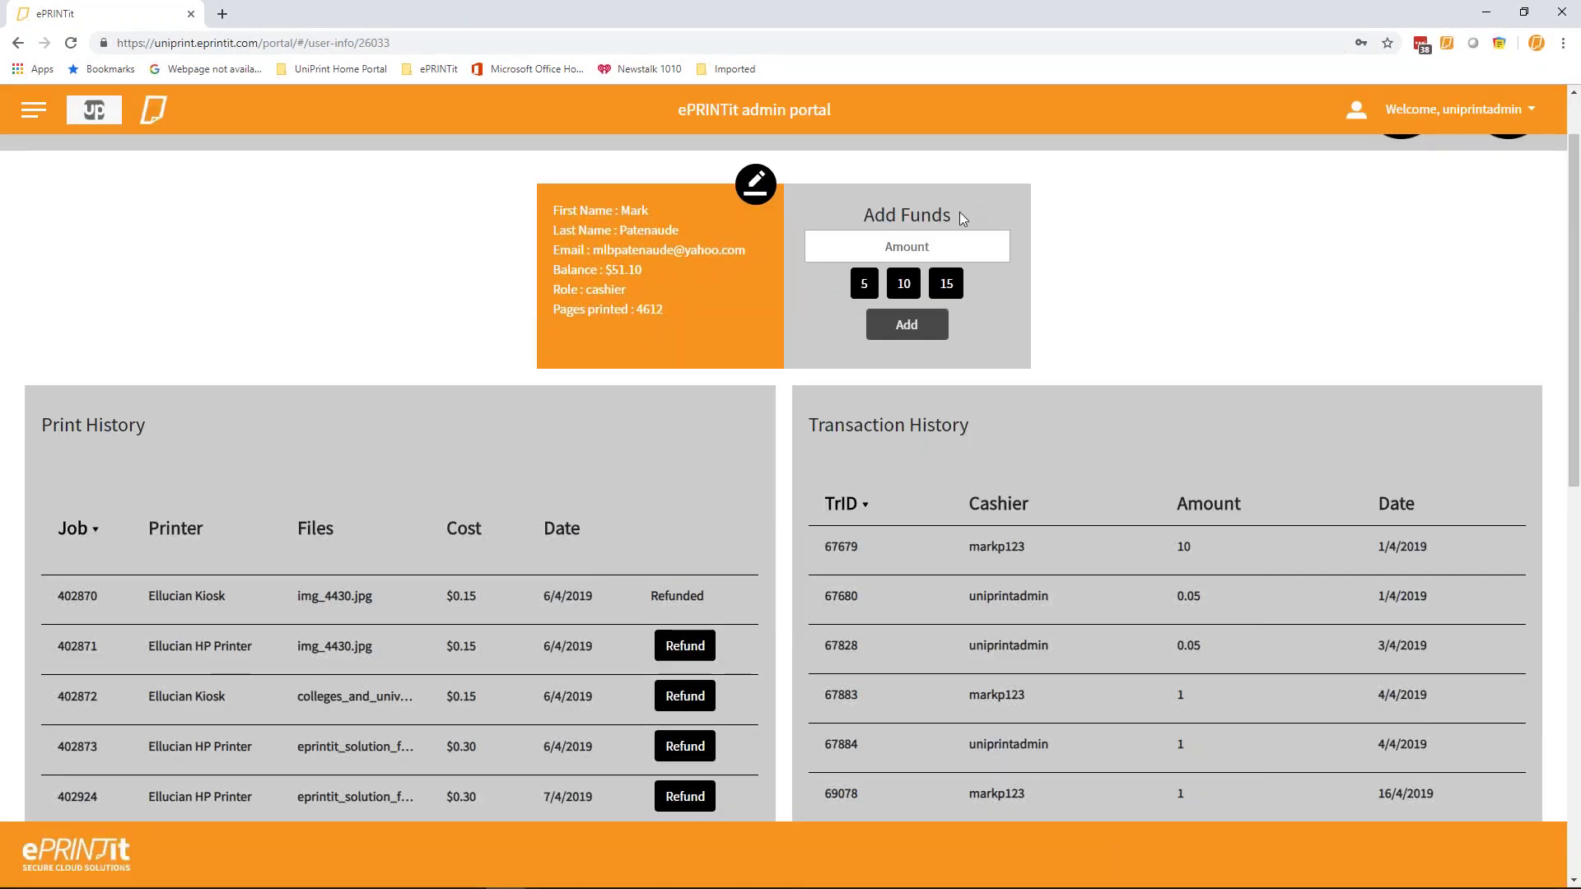
# Look over the cashier's print and transaction histories and open the account's user information for editing.
pyautogui.scroll(-3, 1084, 586)
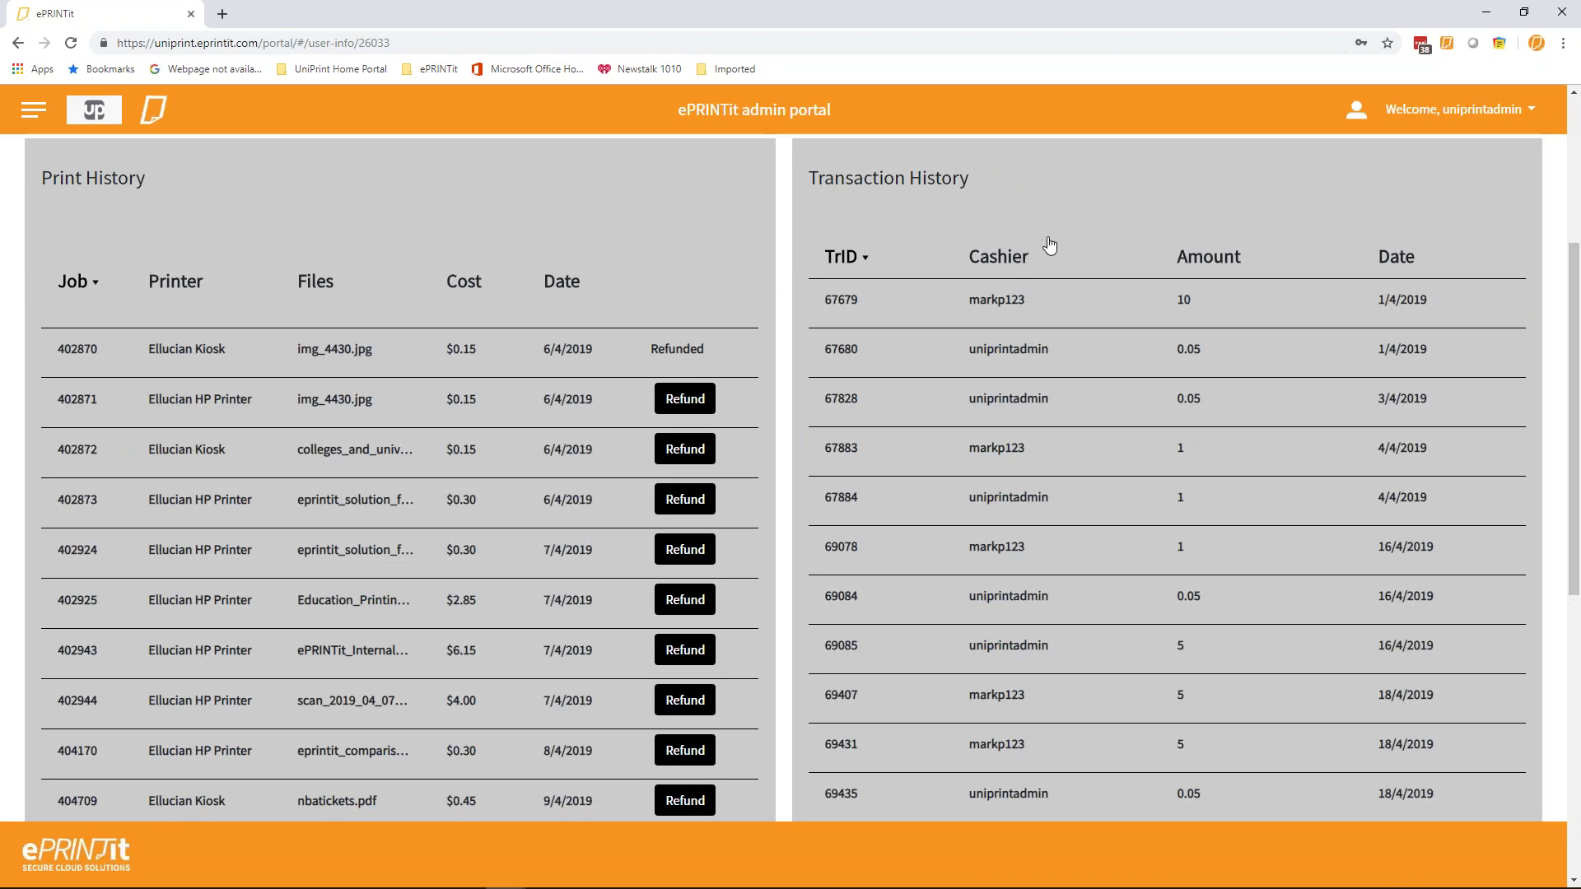
pyautogui.scroll(4, 1035, 222)
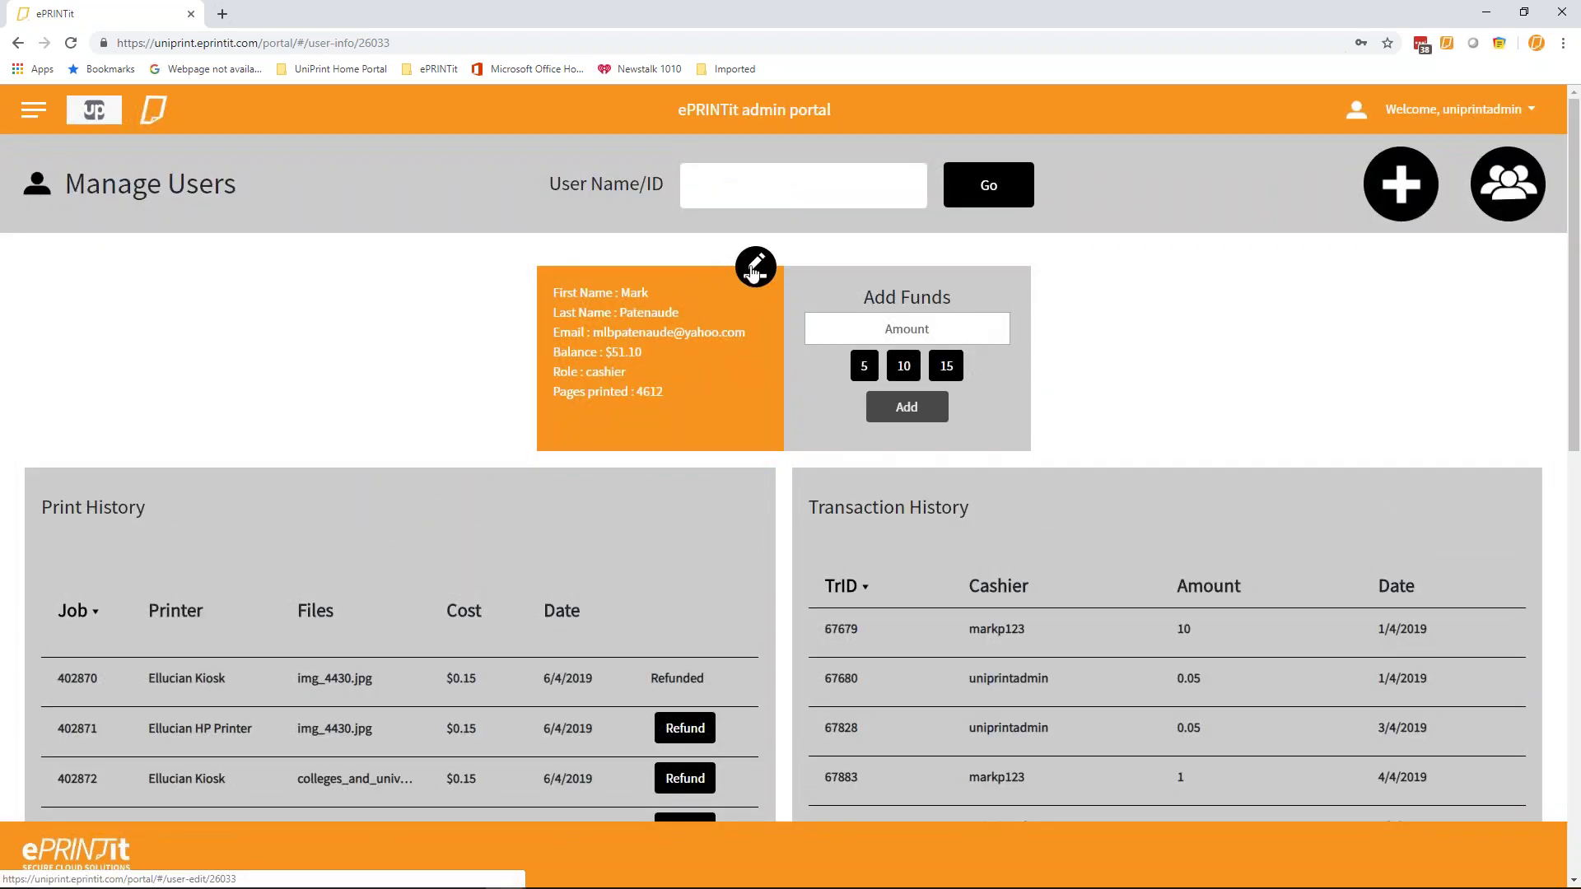
pyautogui.click(754, 273)
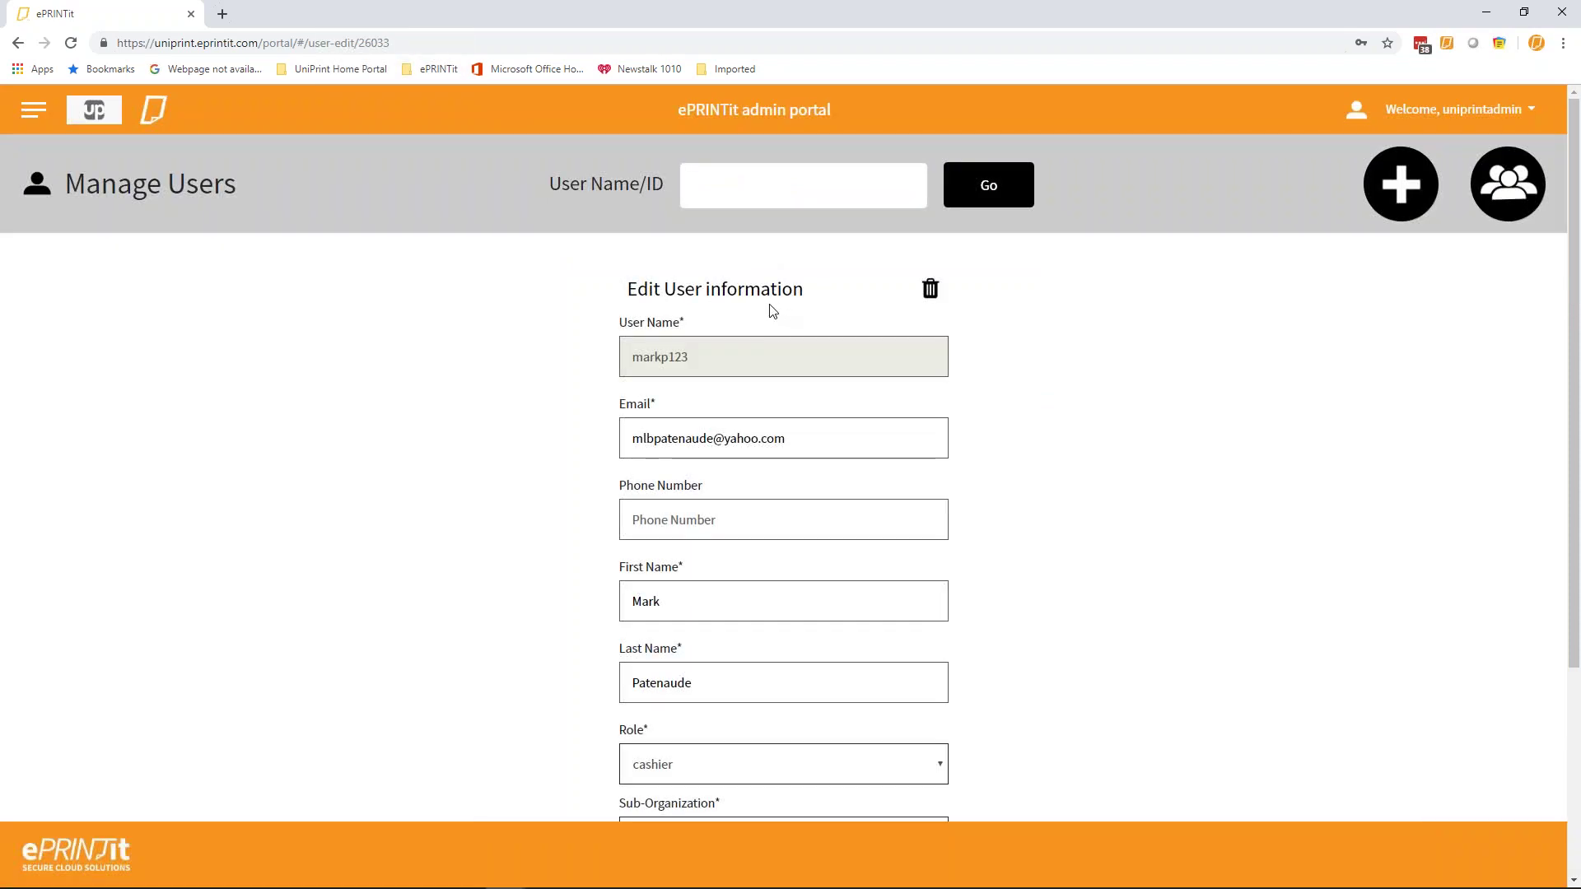
# Review the fields of the Edit User information form and the available Sub-Organization options.
pyautogui.scroll(-2, 1062, 465)
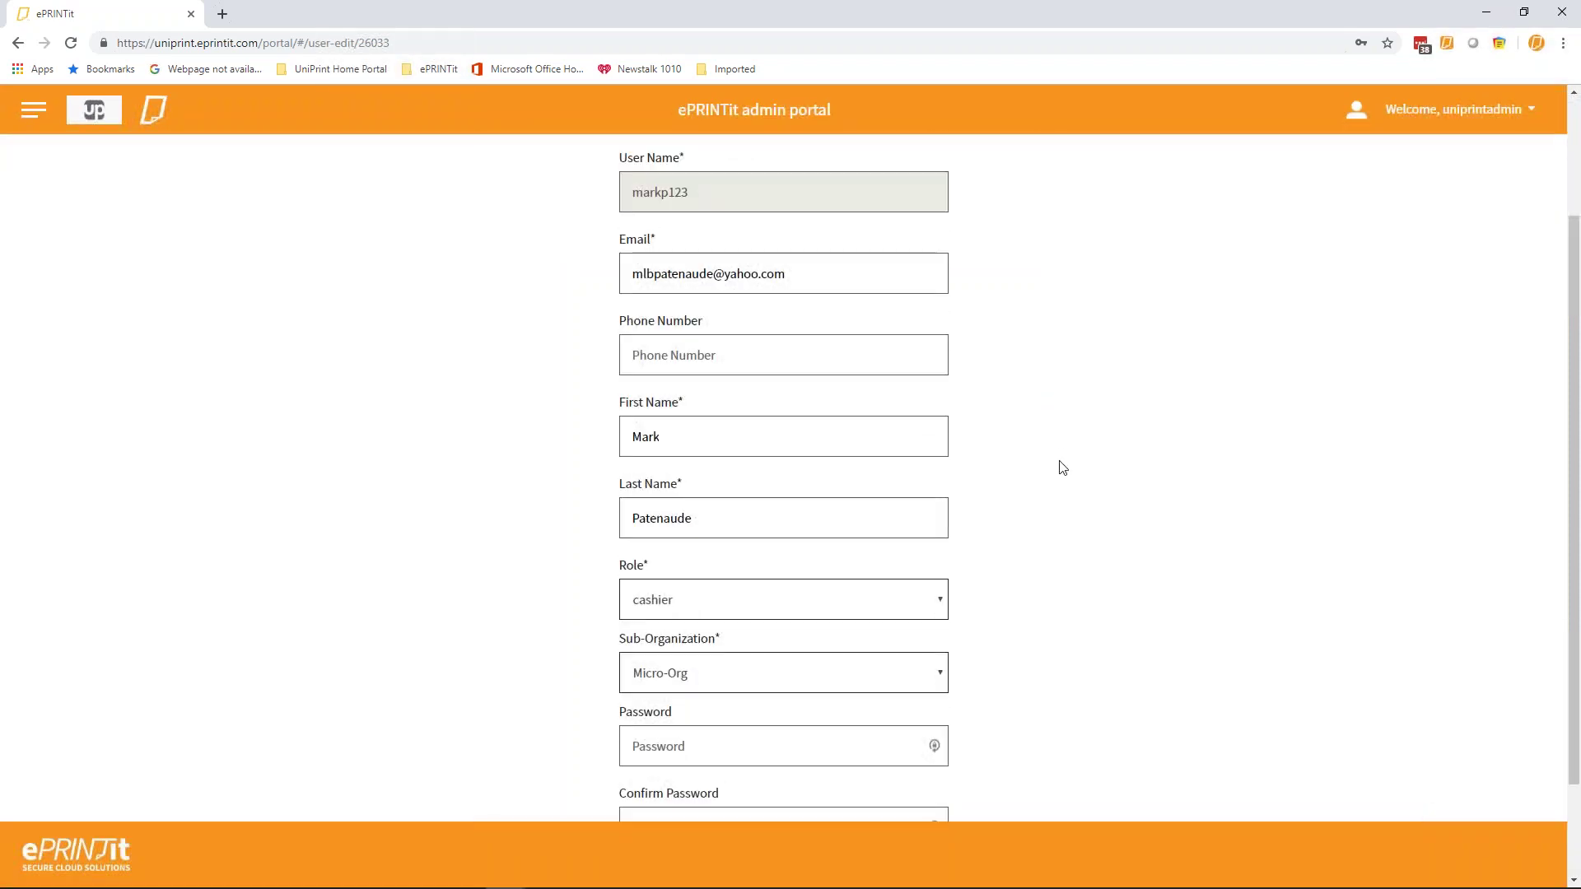
pyautogui.scroll(-2, 1050, 474)
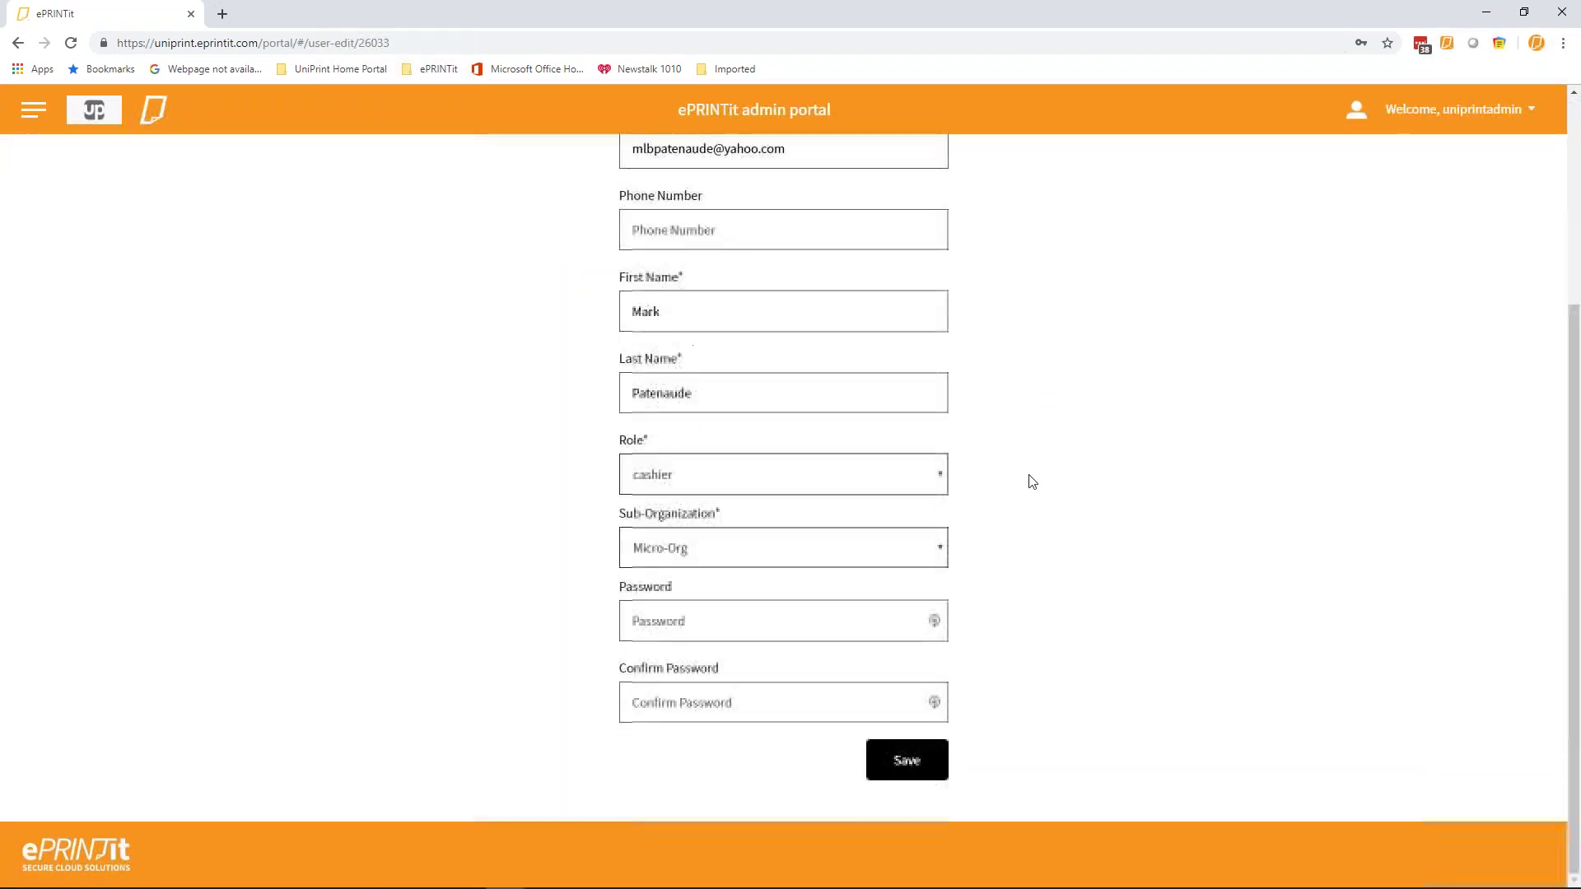
pyautogui.click(934, 554)
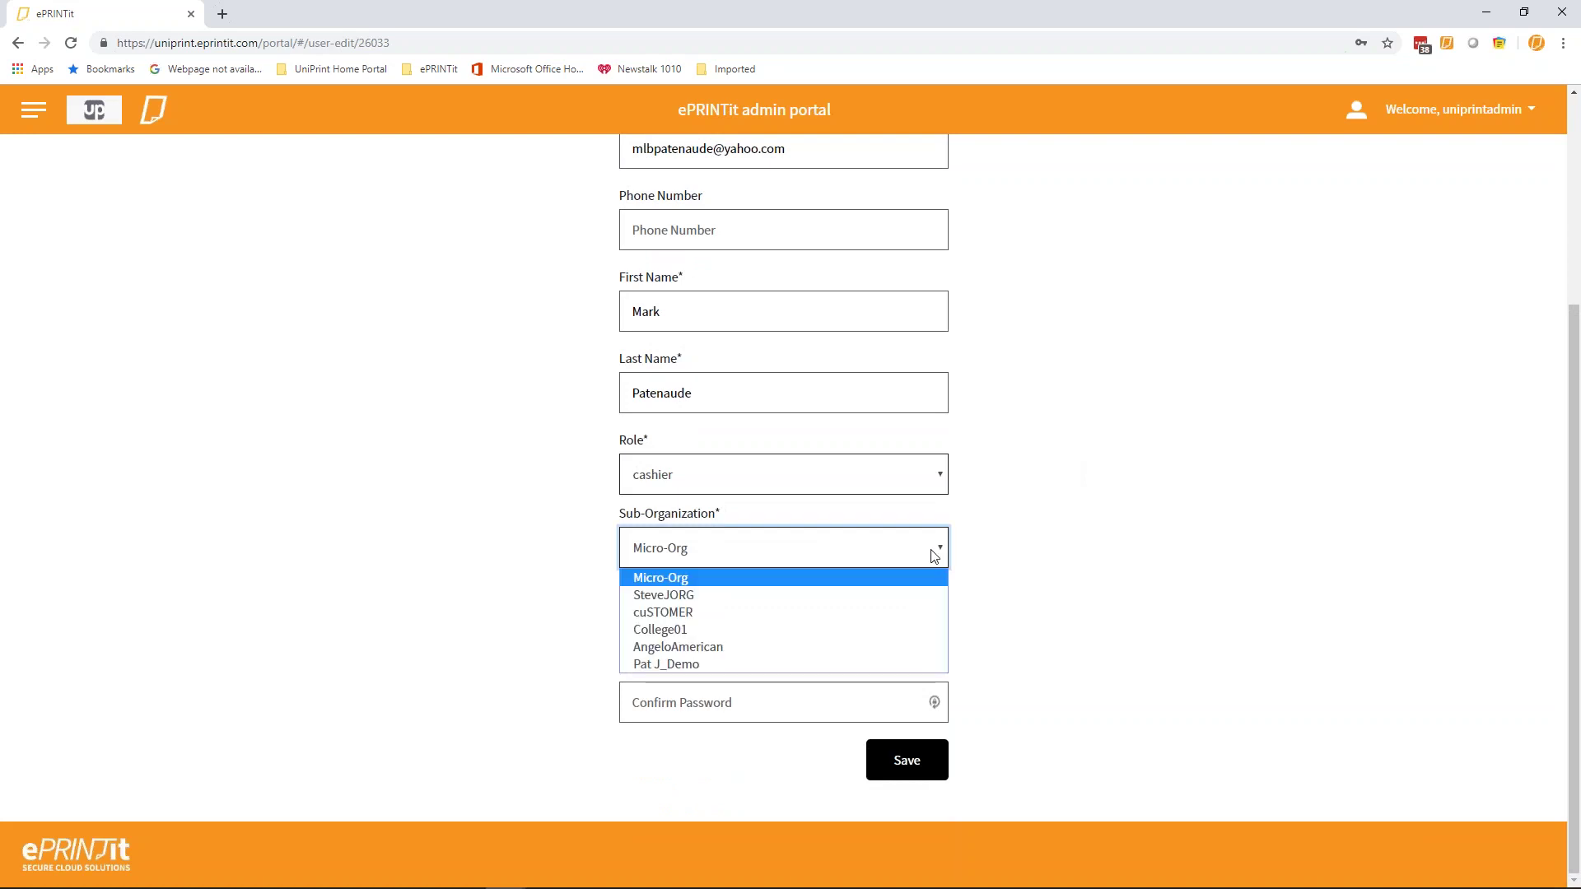
pyautogui.click(935, 554)
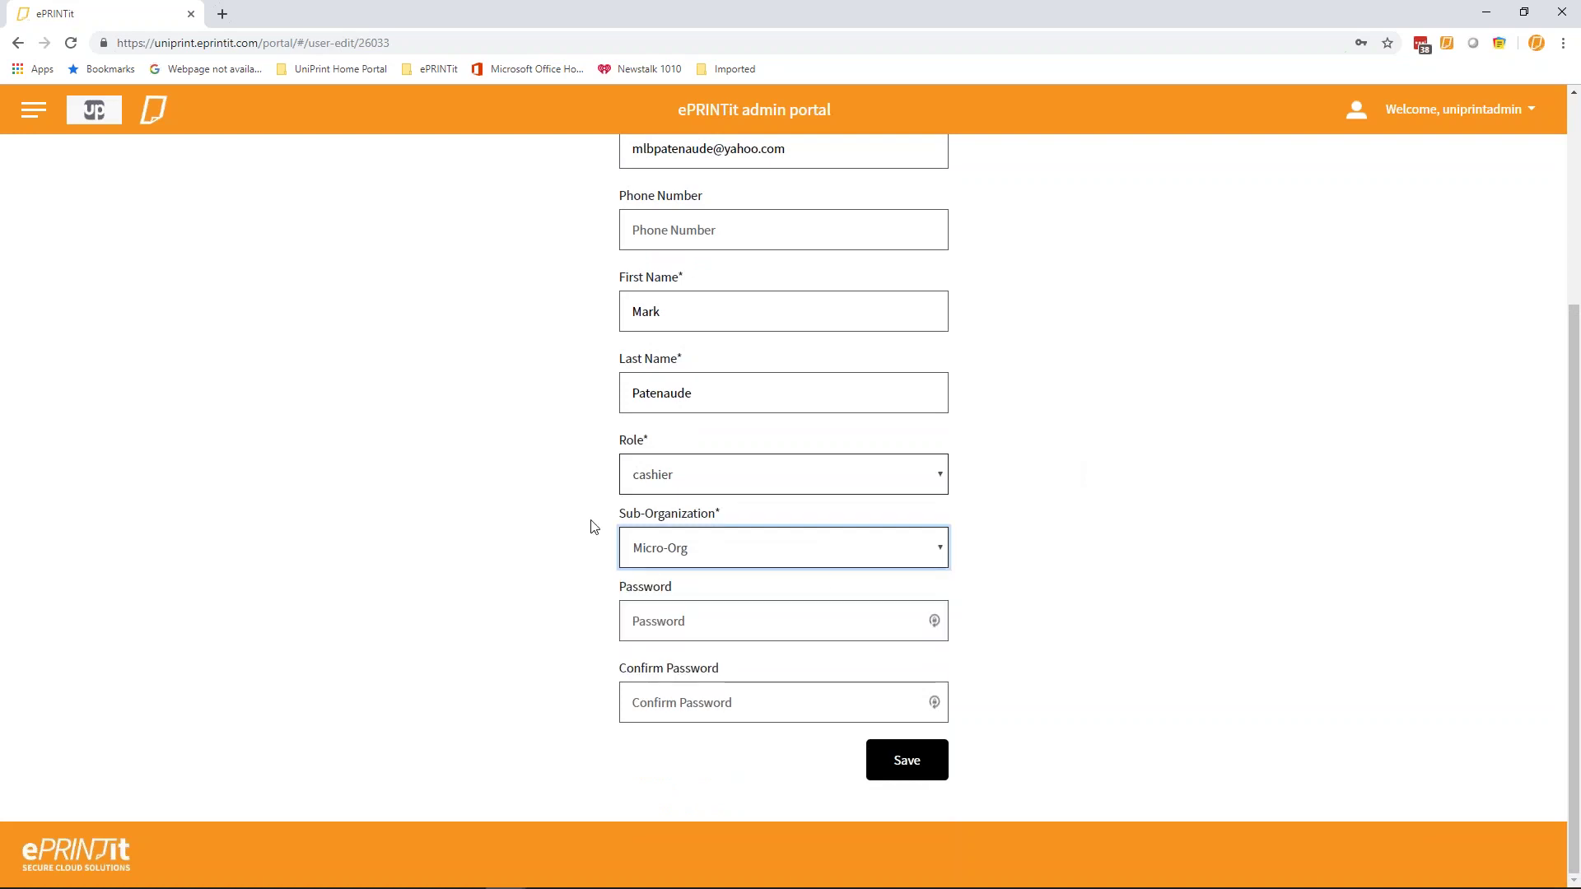
pyautogui.scroll(3, 1035, 518)
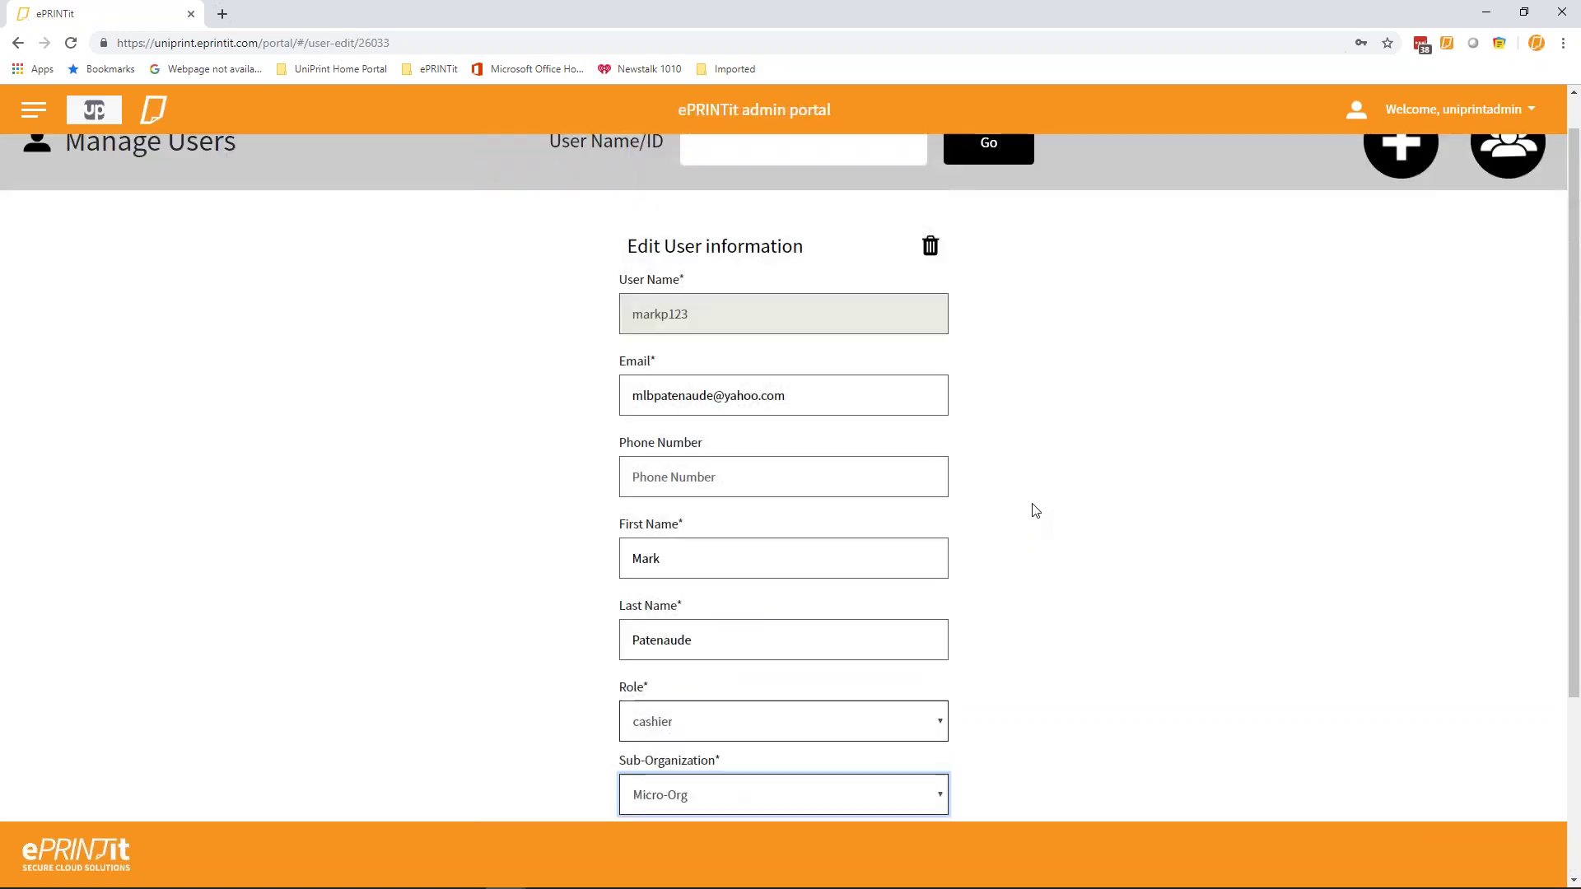
pyautogui.scroll(-3, 1033, 482)
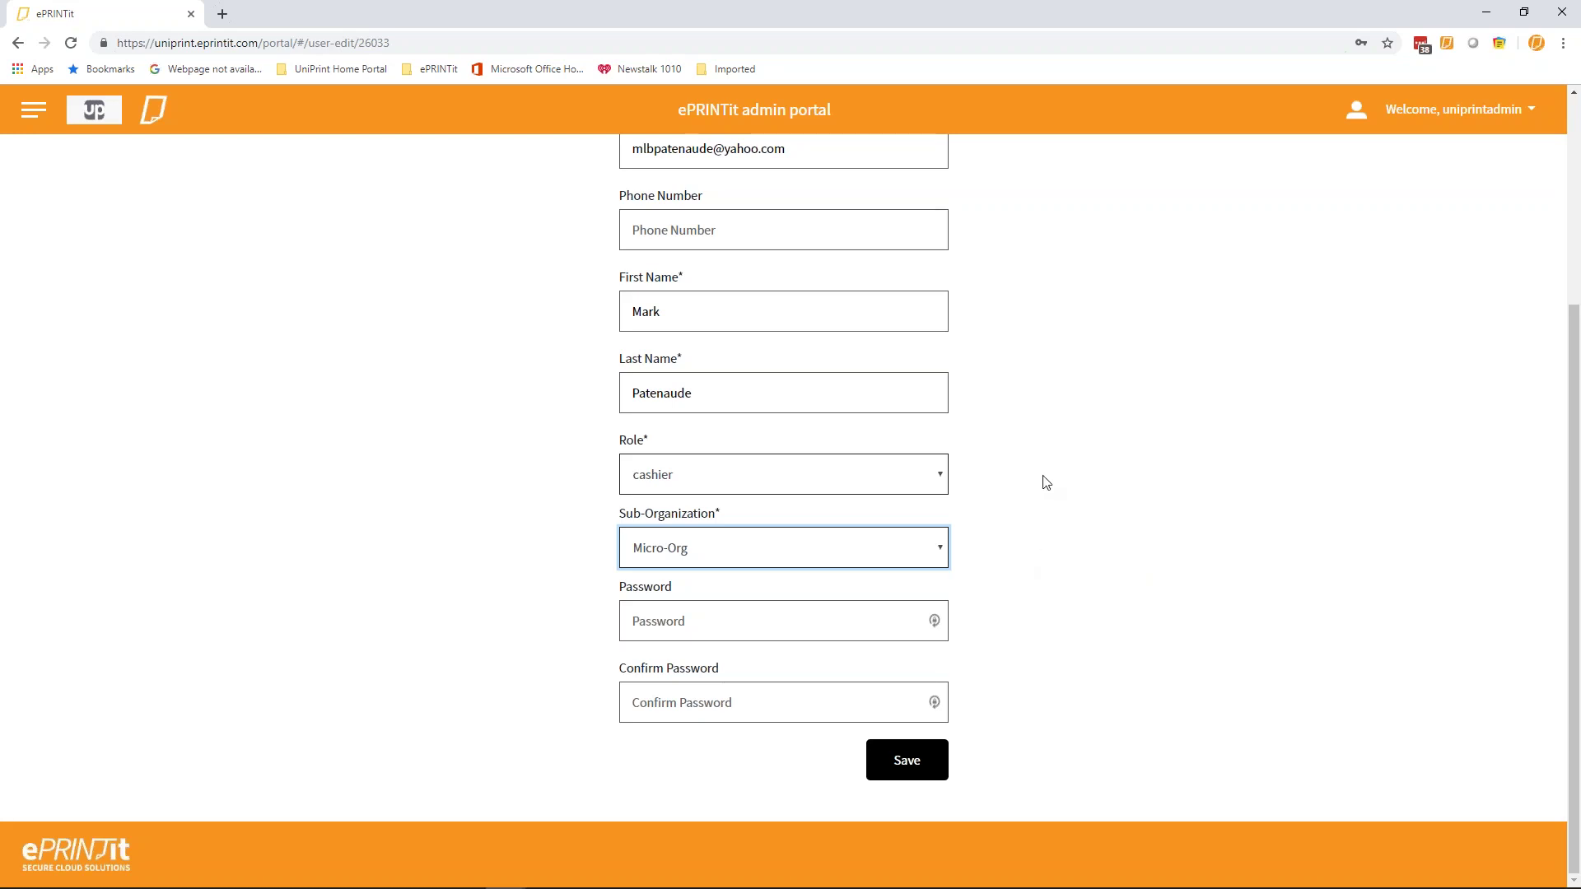
pyautogui.scroll(4, 1046, 484)
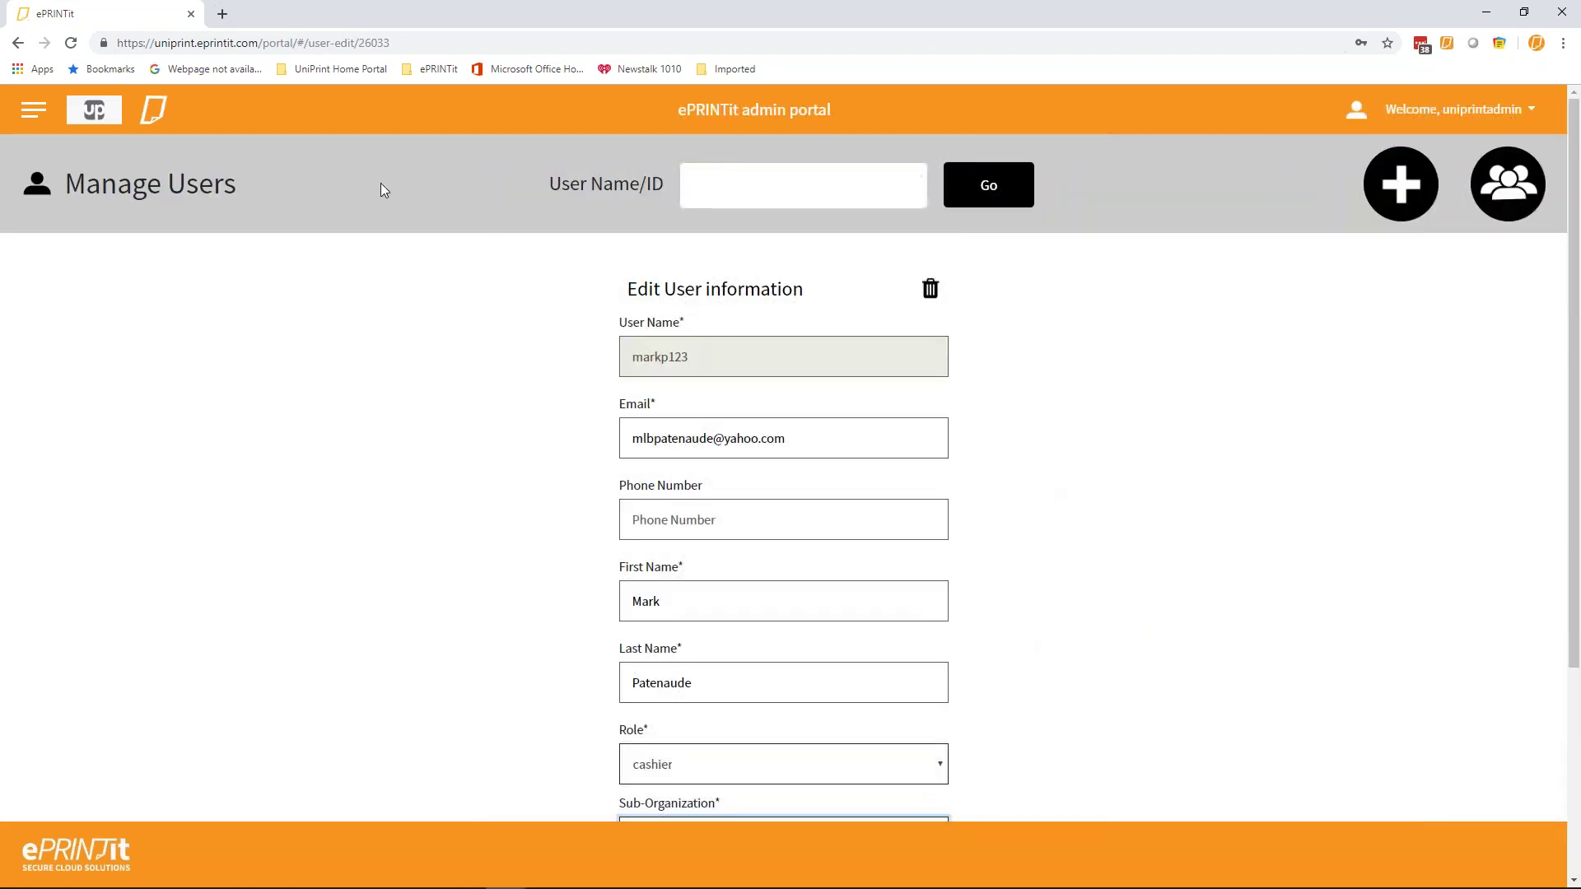
# Leave the user edit form without saving and look through the full Manage Users list.
pyautogui.click(33, 110)
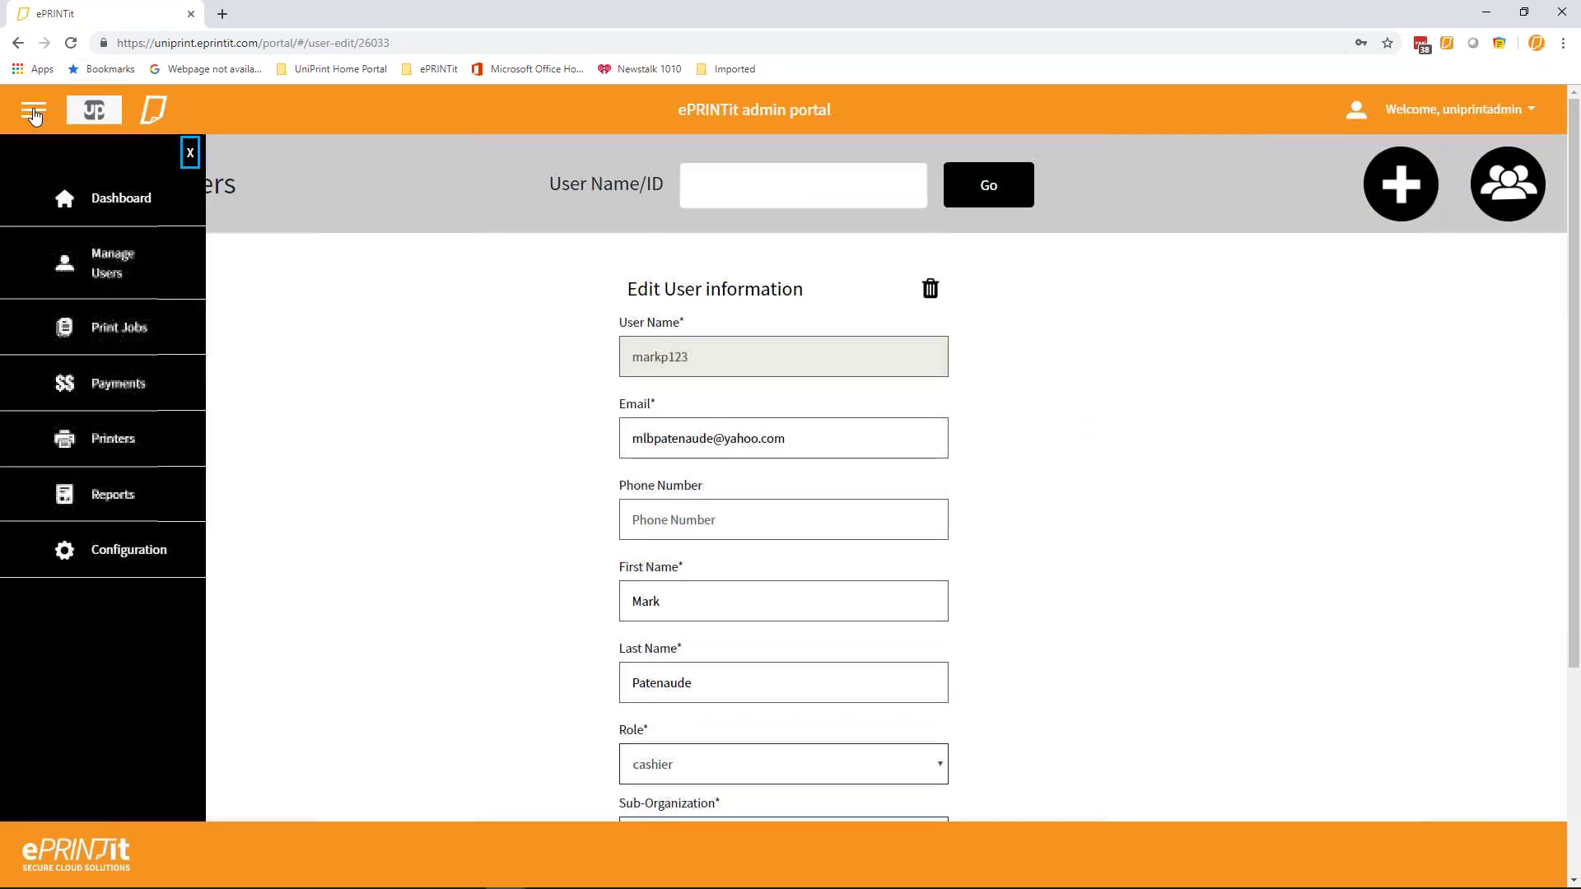
pyautogui.click(117, 272)
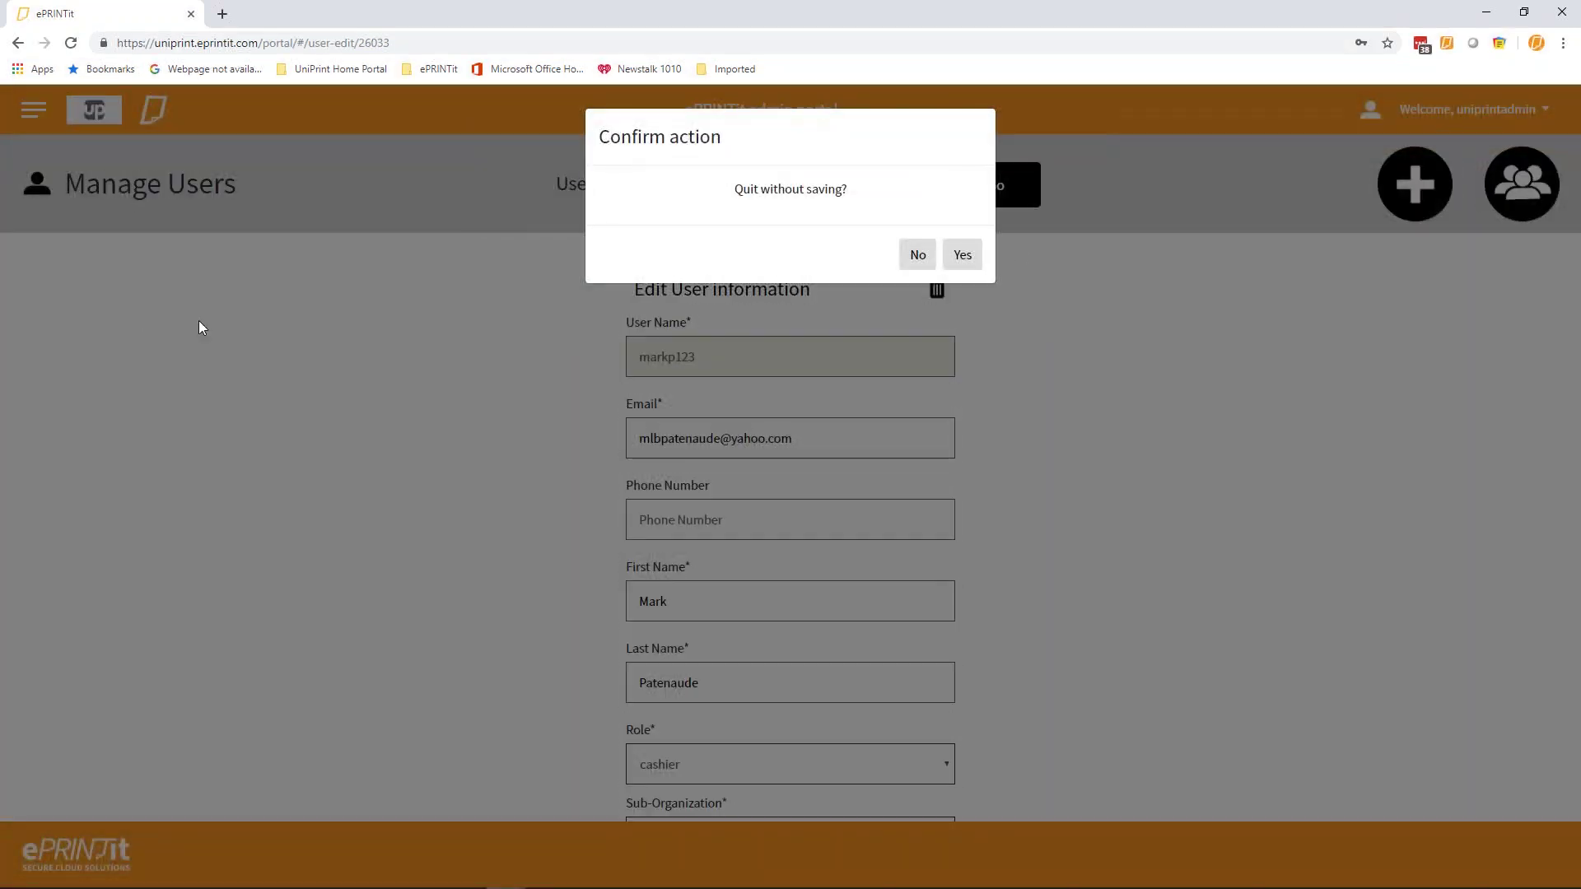
pyautogui.click(963, 257)
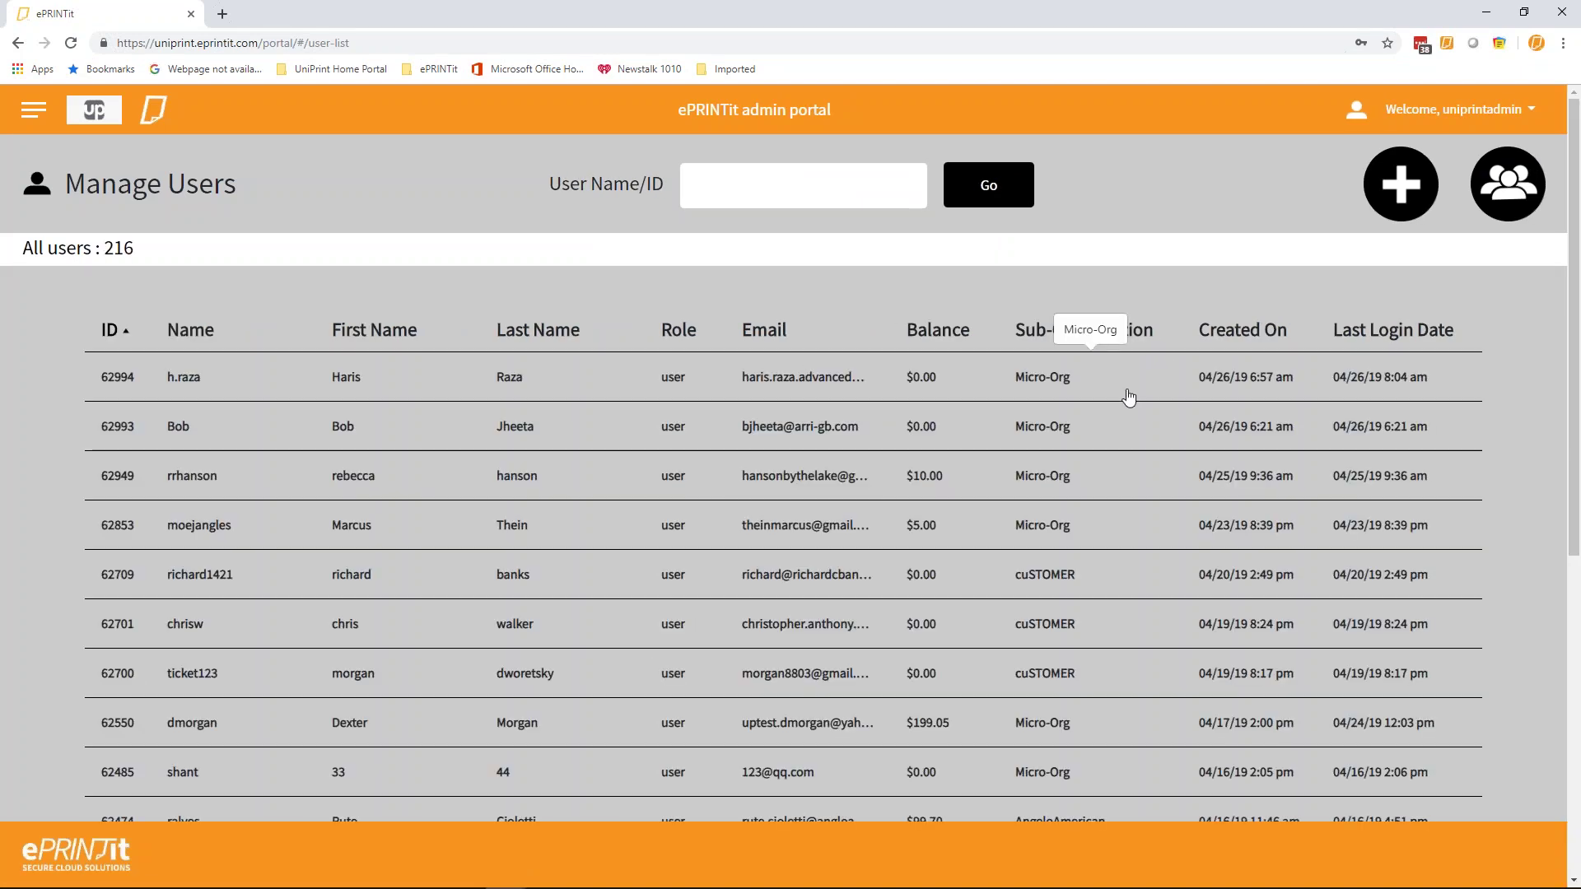
pyautogui.scroll(-10, 984, 529)
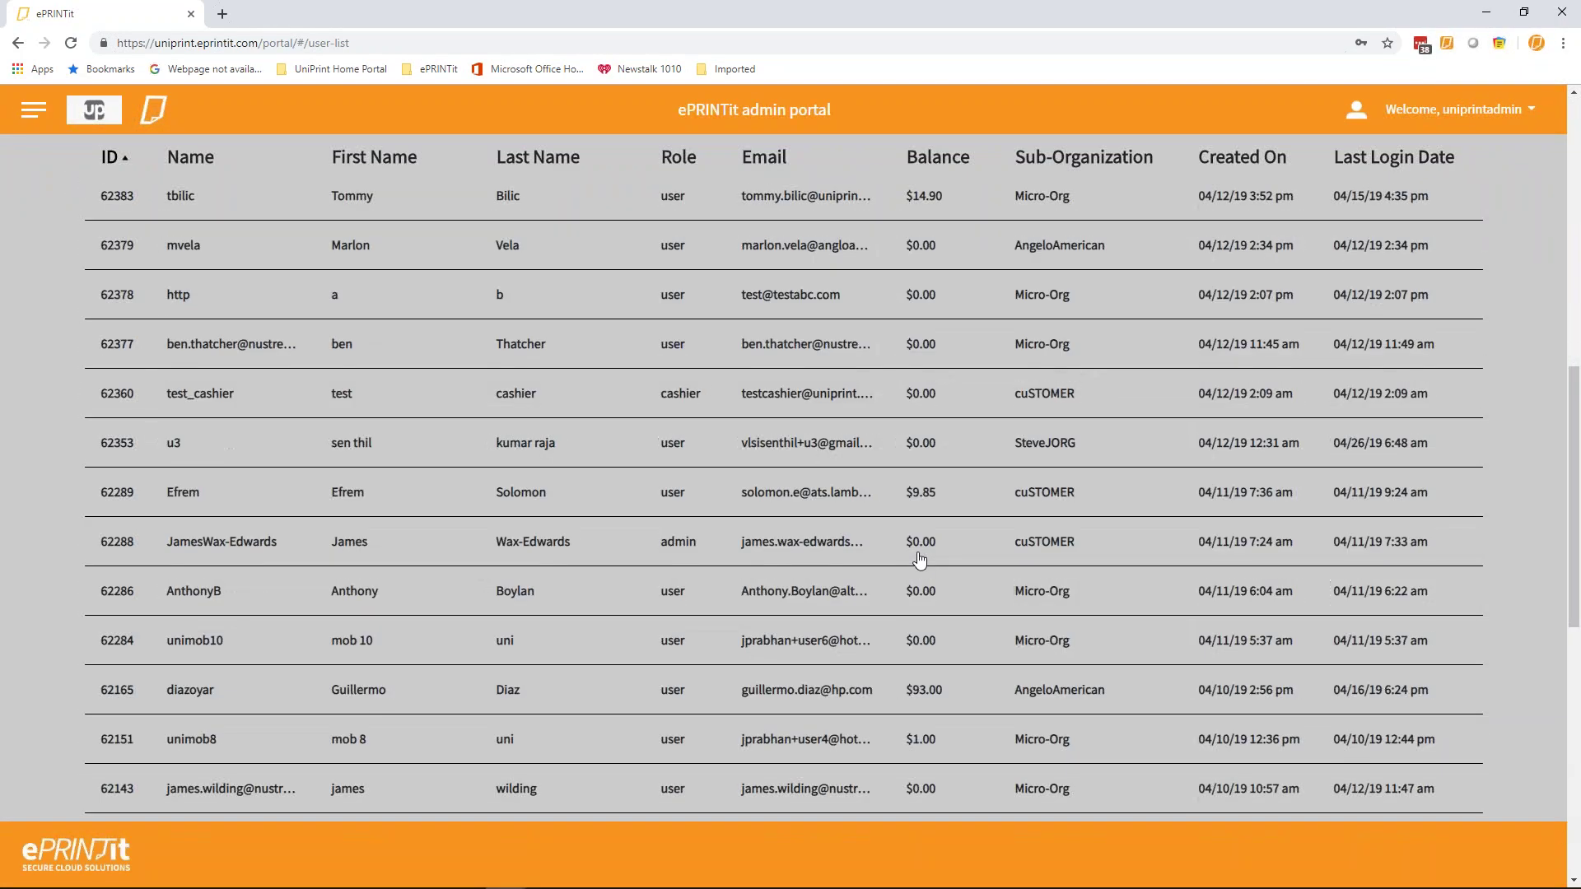
pyautogui.scroll(-2, 922, 543)
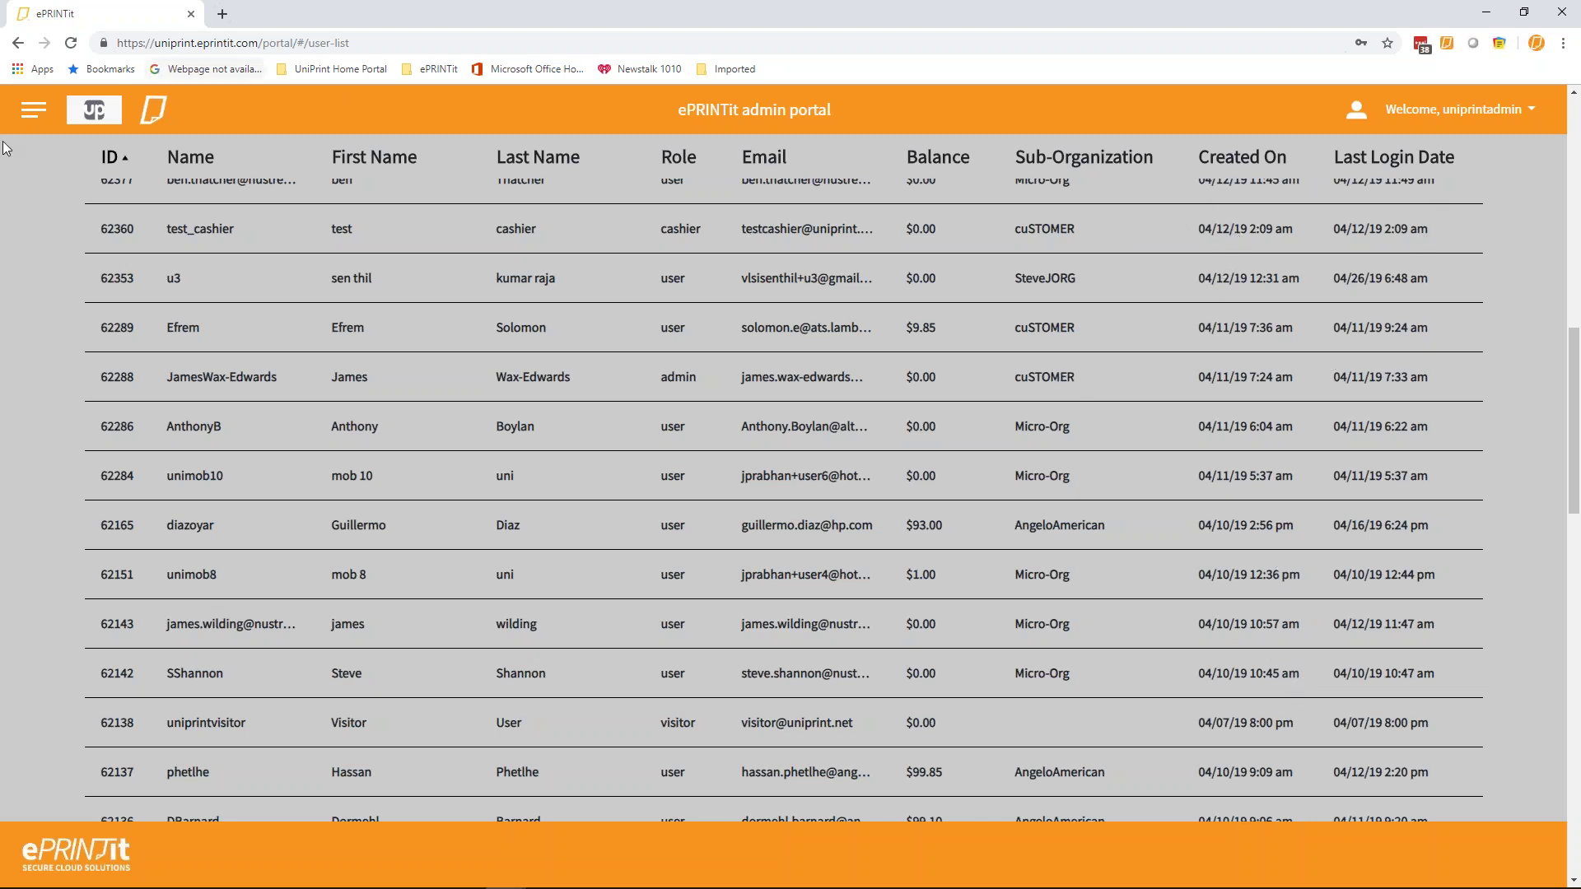
# Open the Print Jobs list and review each job's printer, user, file, type, cost, copies and sub-organization.
pyautogui.click(27, 116)
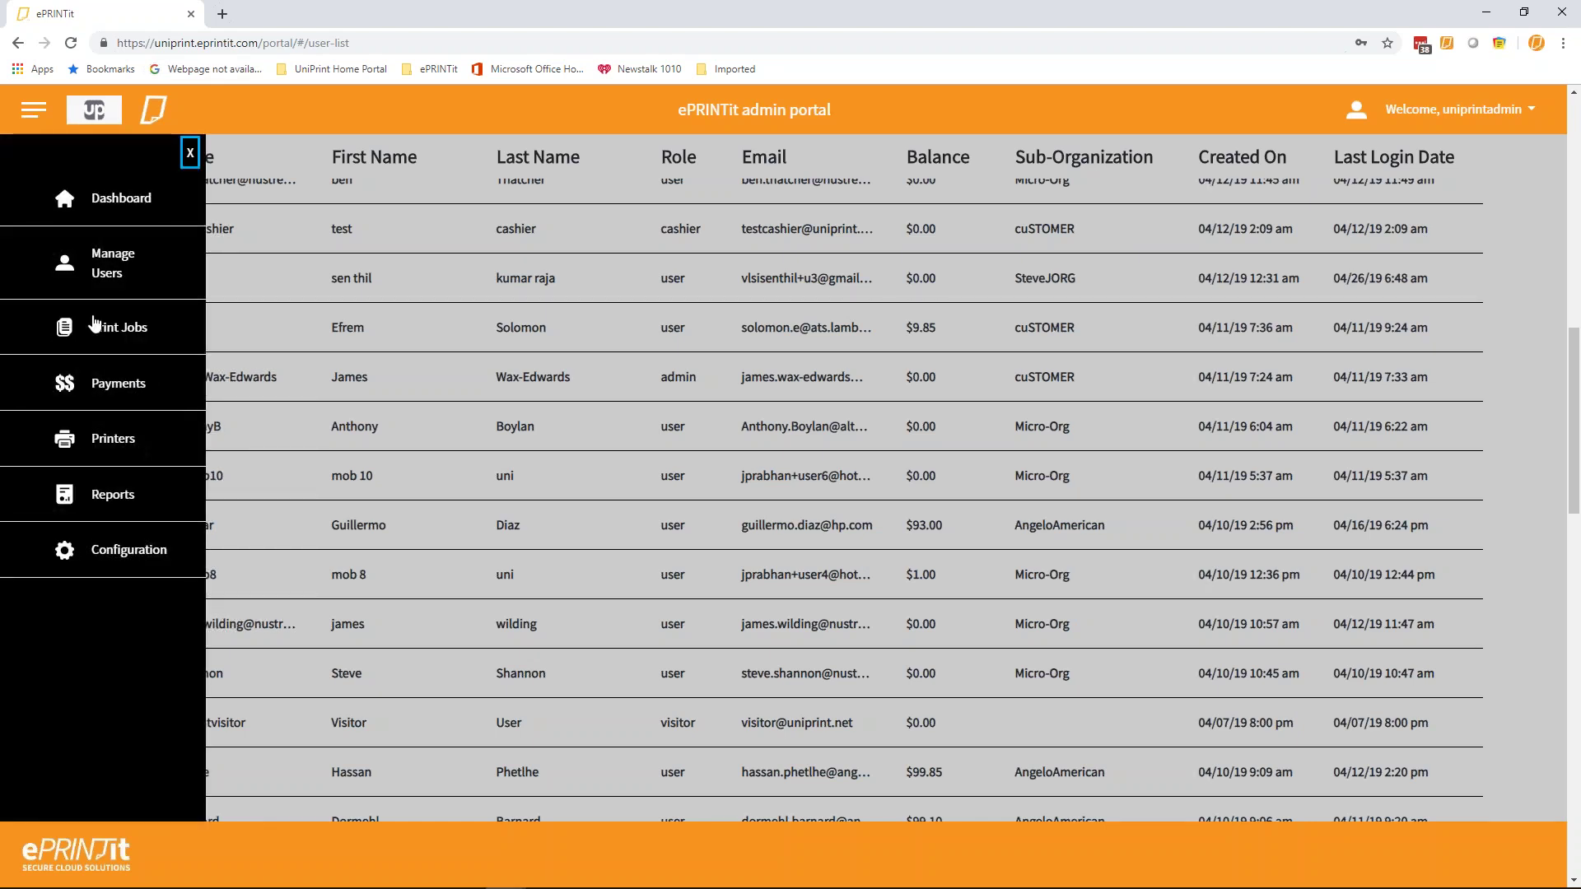
pyautogui.click(96, 331)
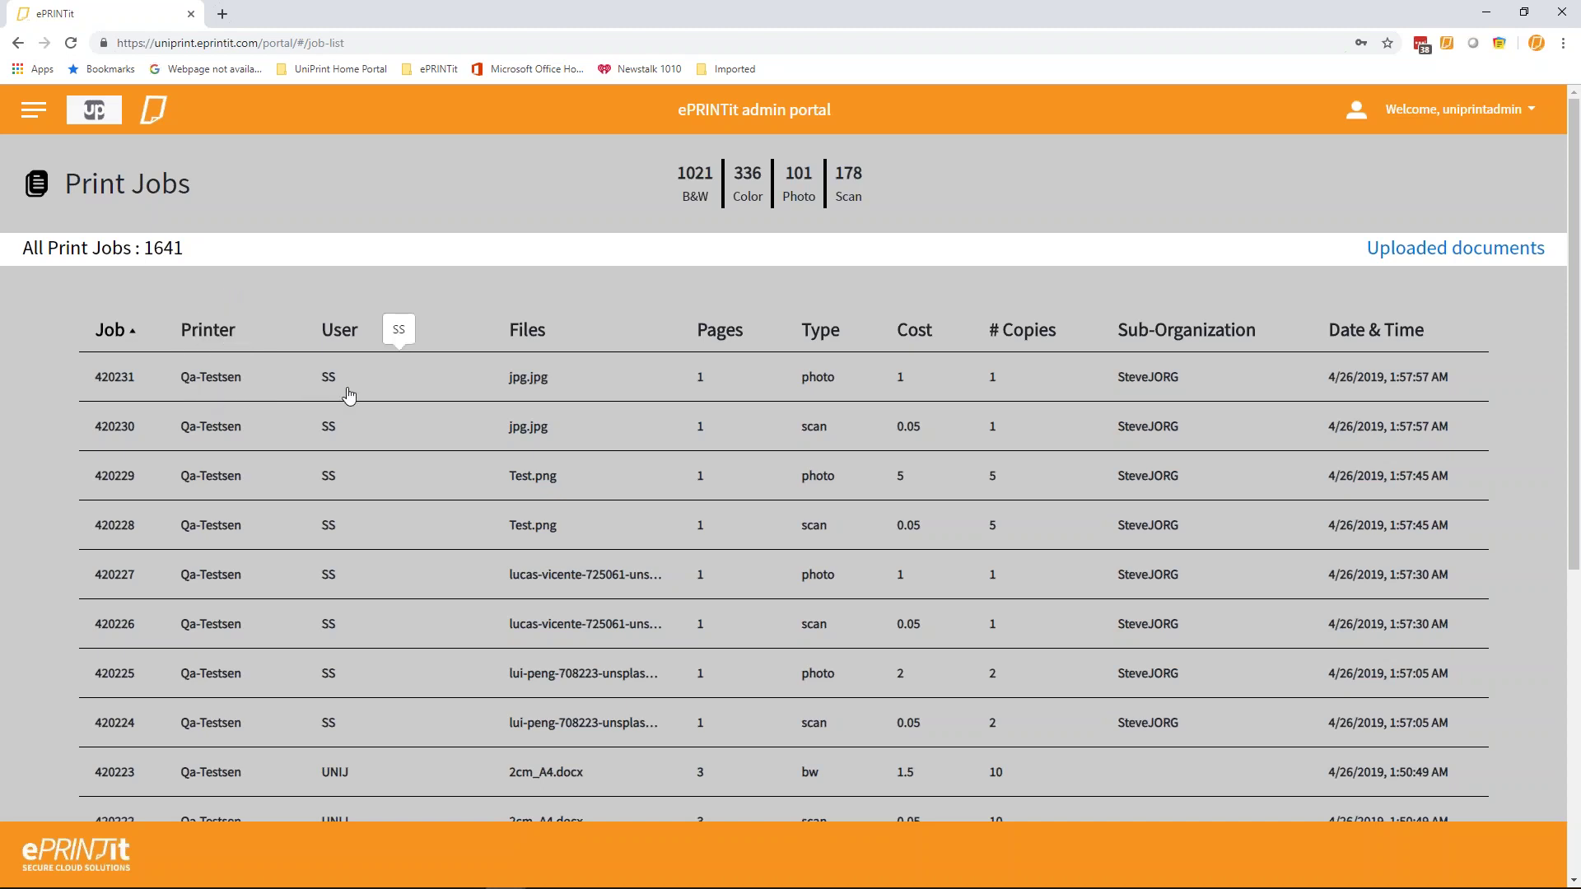
pyautogui.scroll(-8, 354, 403)
pyautogui.scroll(-6, 383, 476)
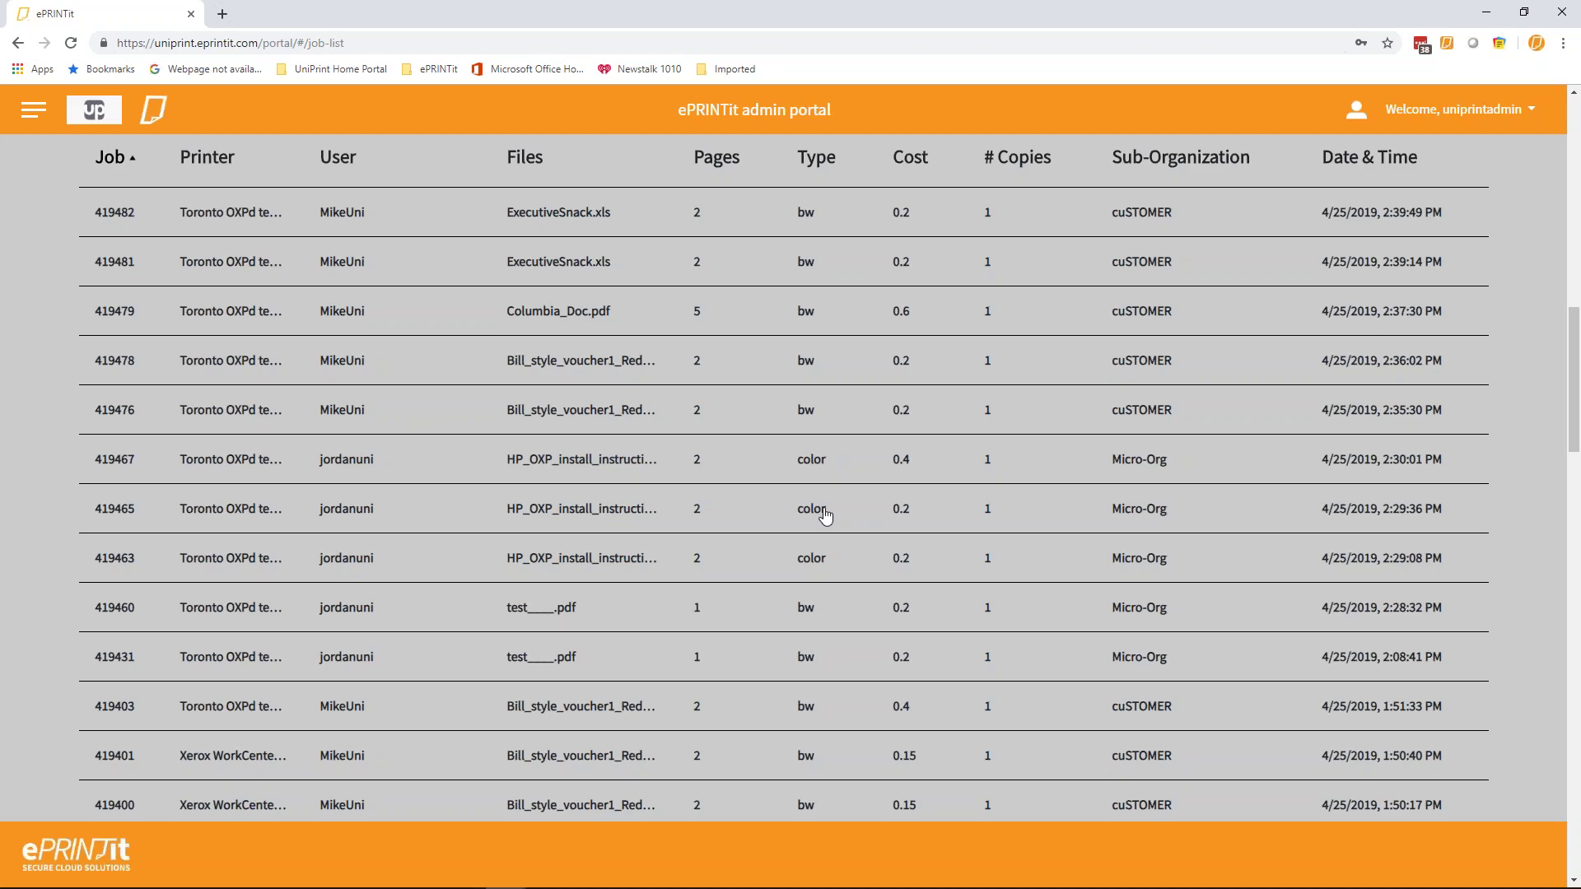
pyautogui.scroll(10, 826, 516)
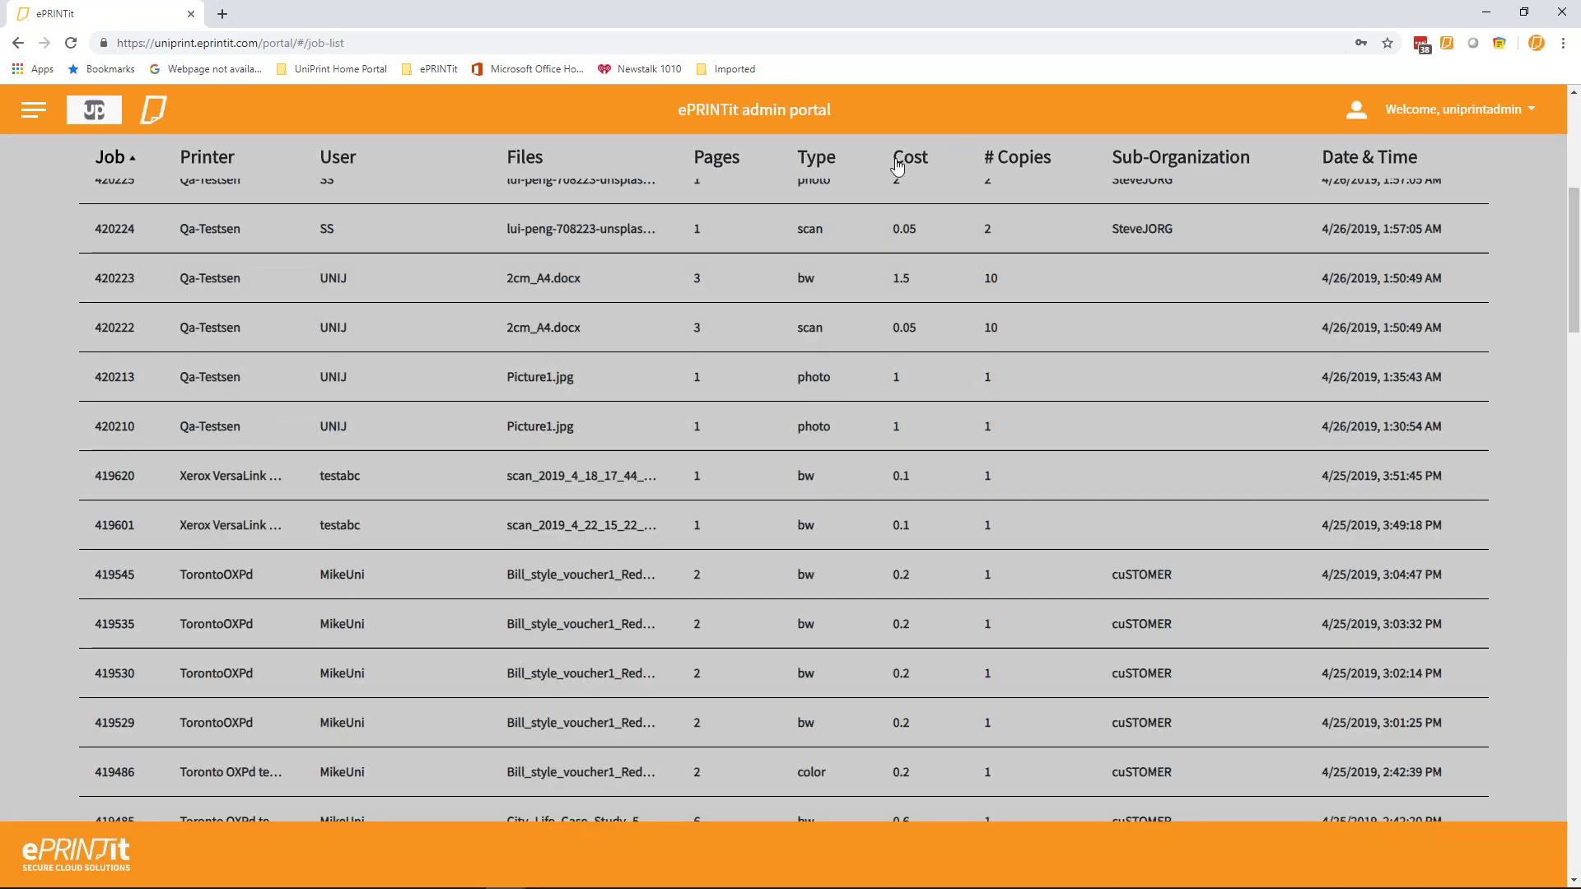
pyautogui.scroll(1, 912, 229)
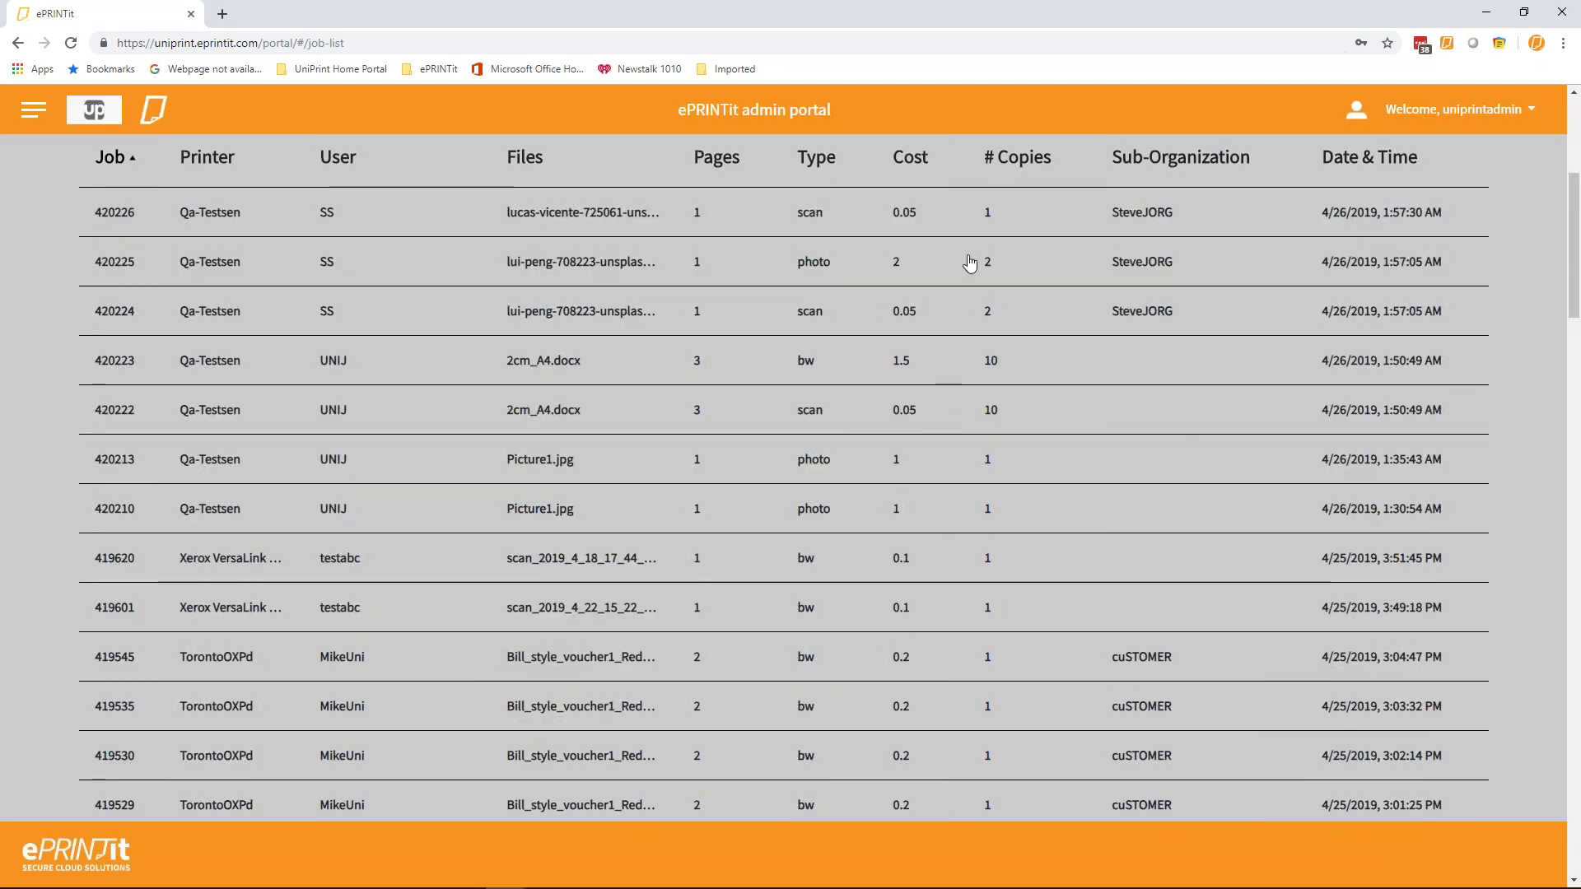
pyautogui.scroll(-1, 1015, 356)
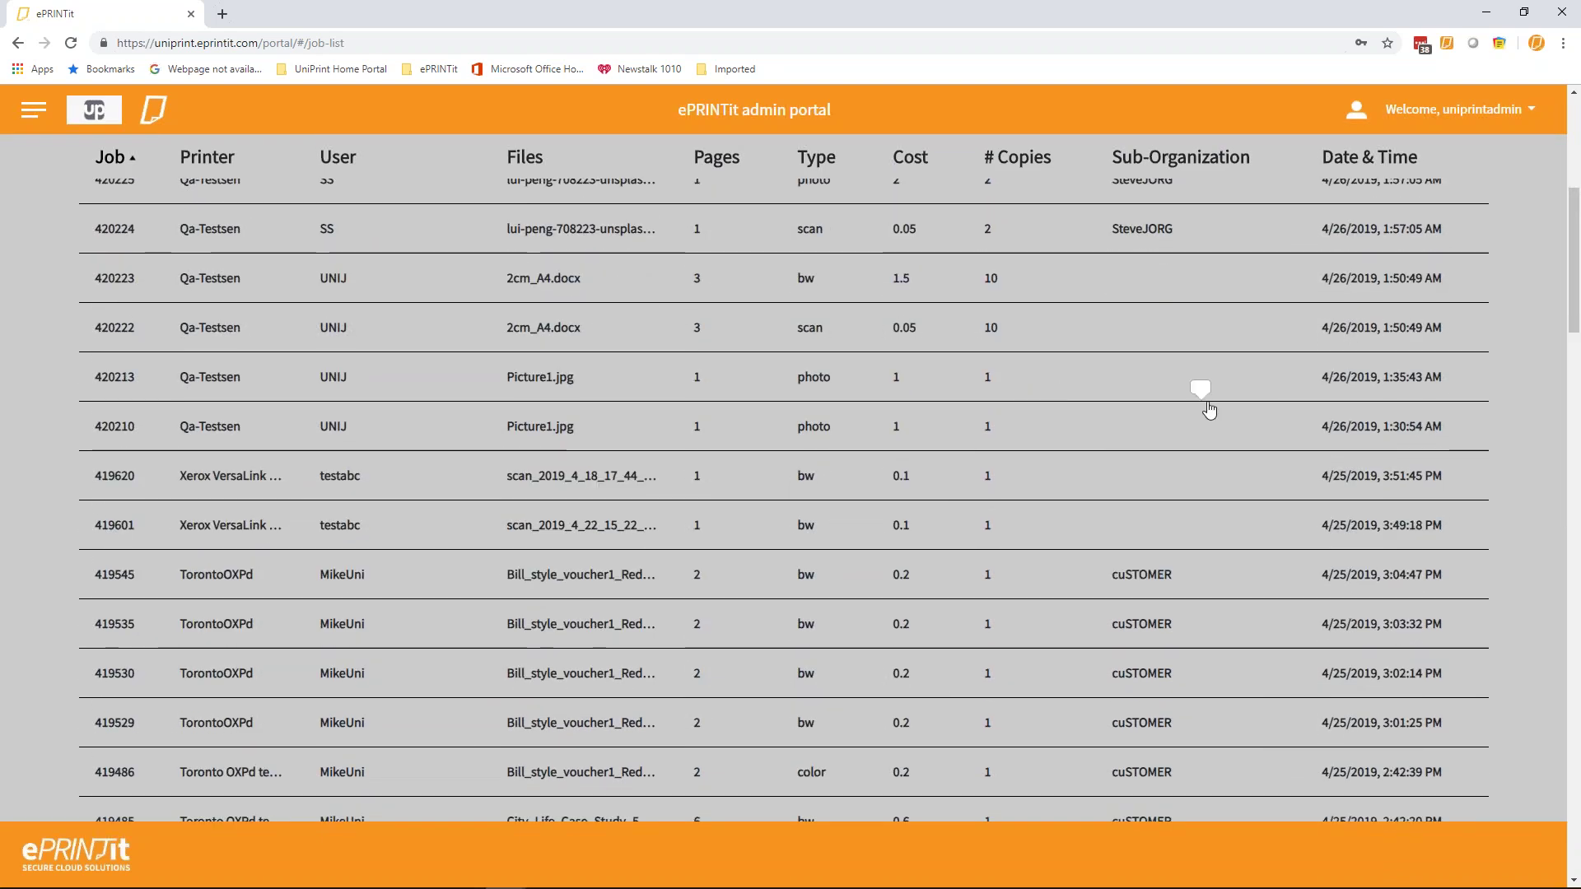
pyautogui.scroll(-3, 1185, 452)
pyautogui.scroll(3, 1199, 547)
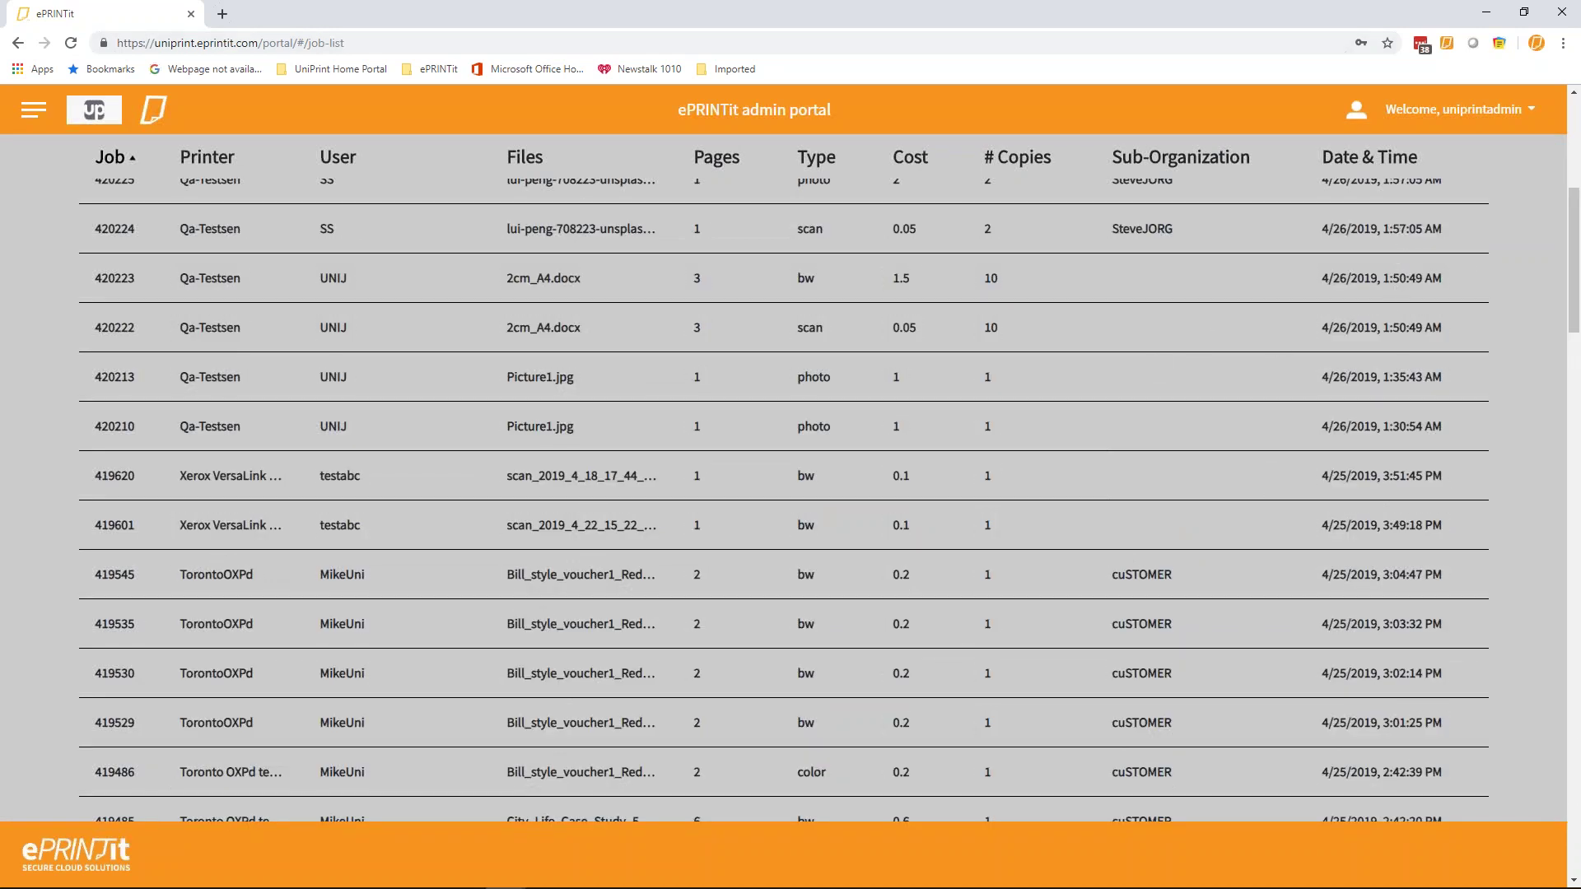
# Open the Payments list and review the amounts, dates, payment IDs and payment sources.
pyautogui.click(33, 110)
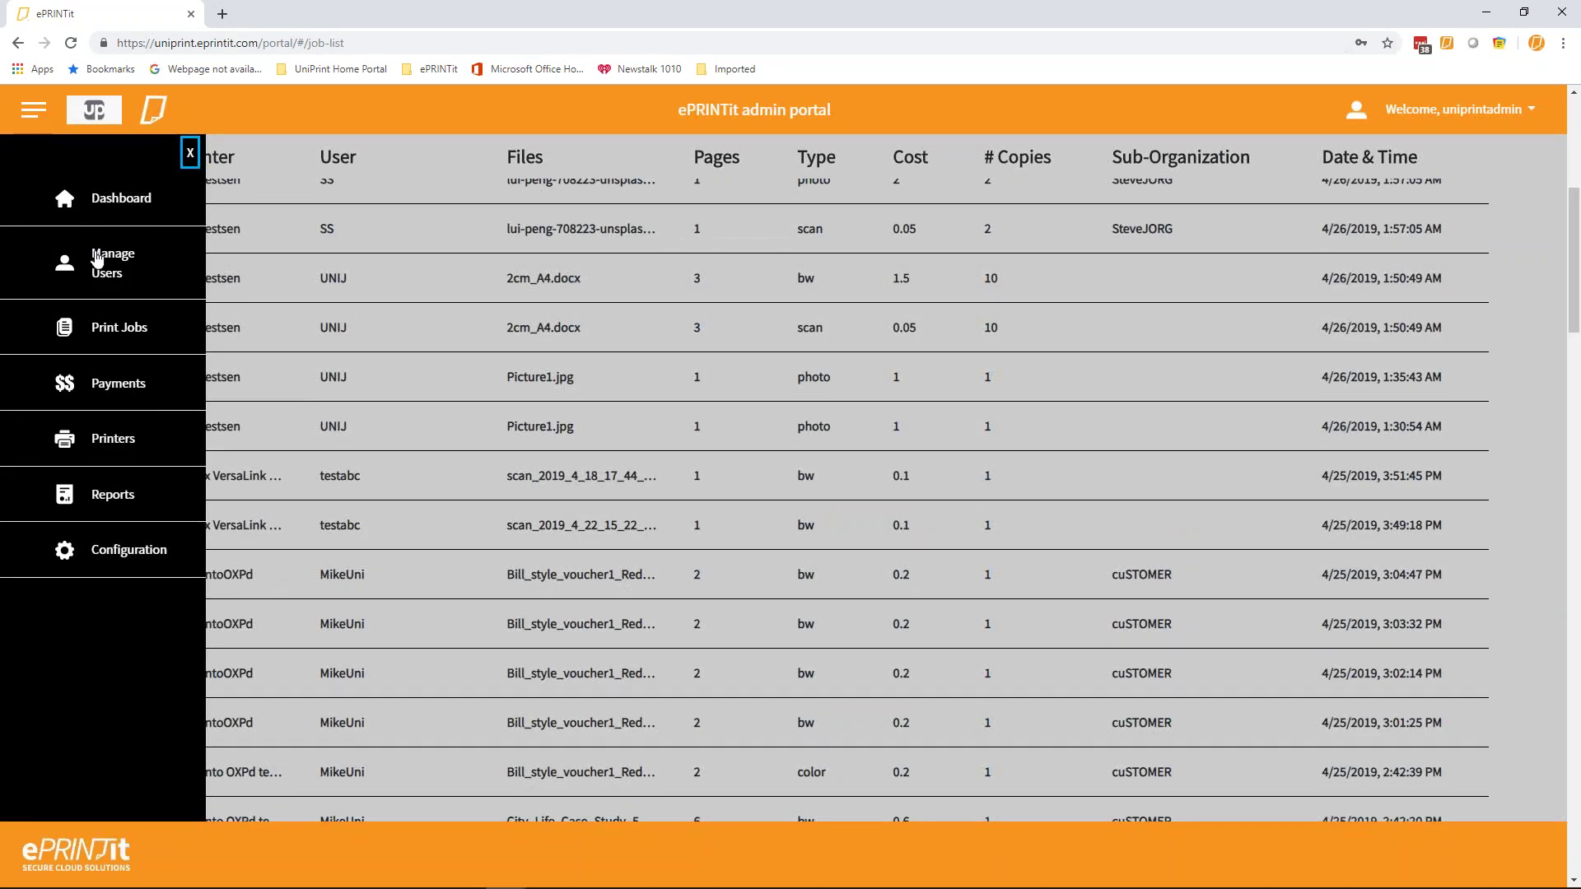
pyautogui.click(102, 387)
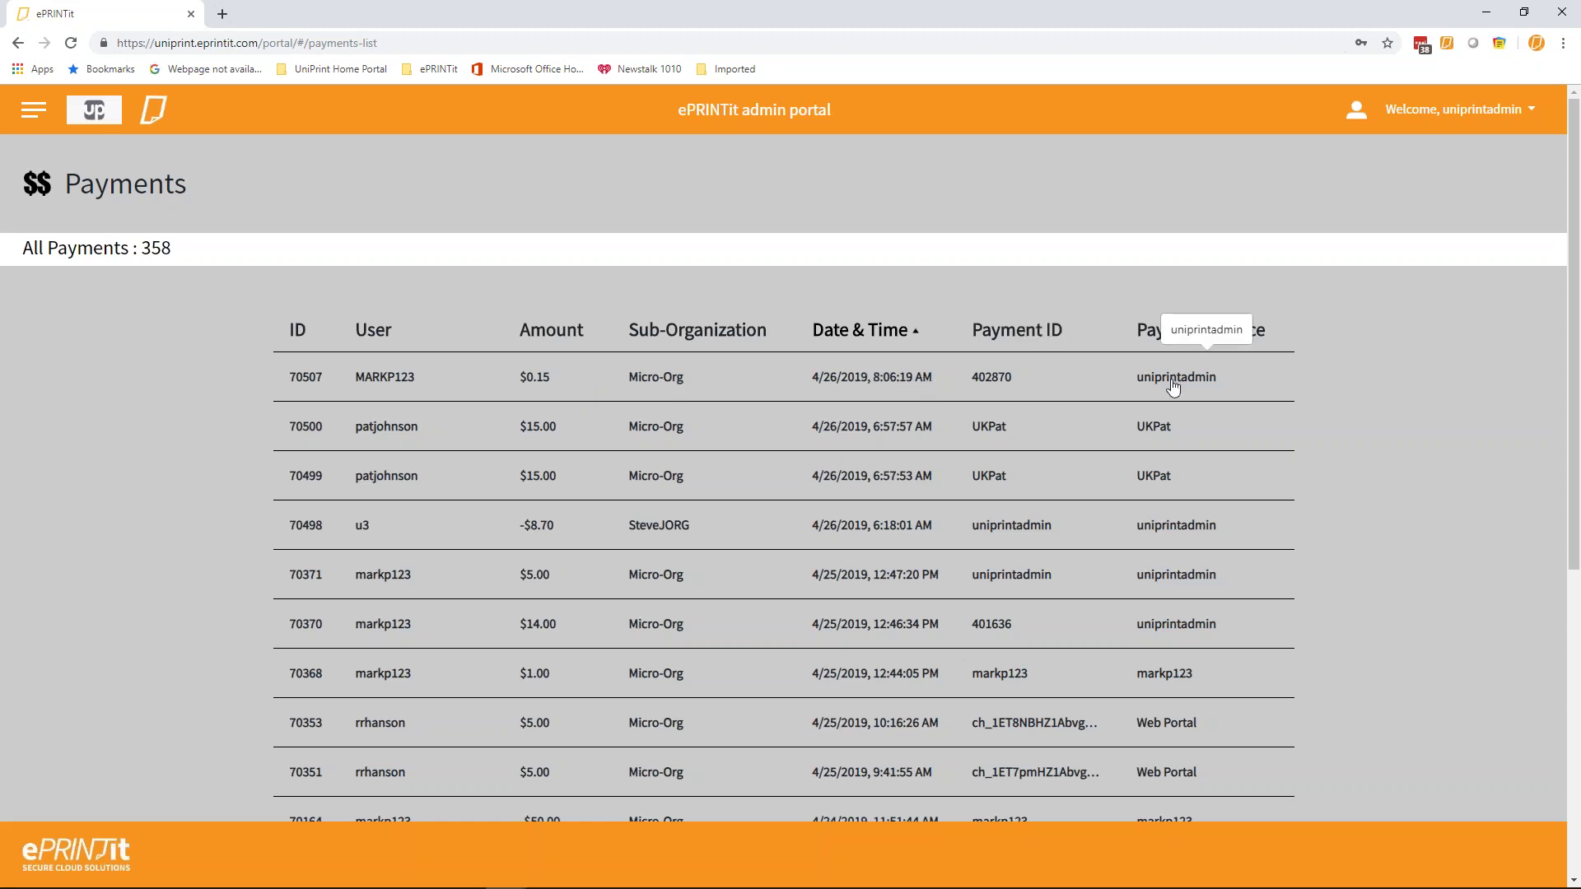
pyautogui.scroll(-4, 1451, 506)
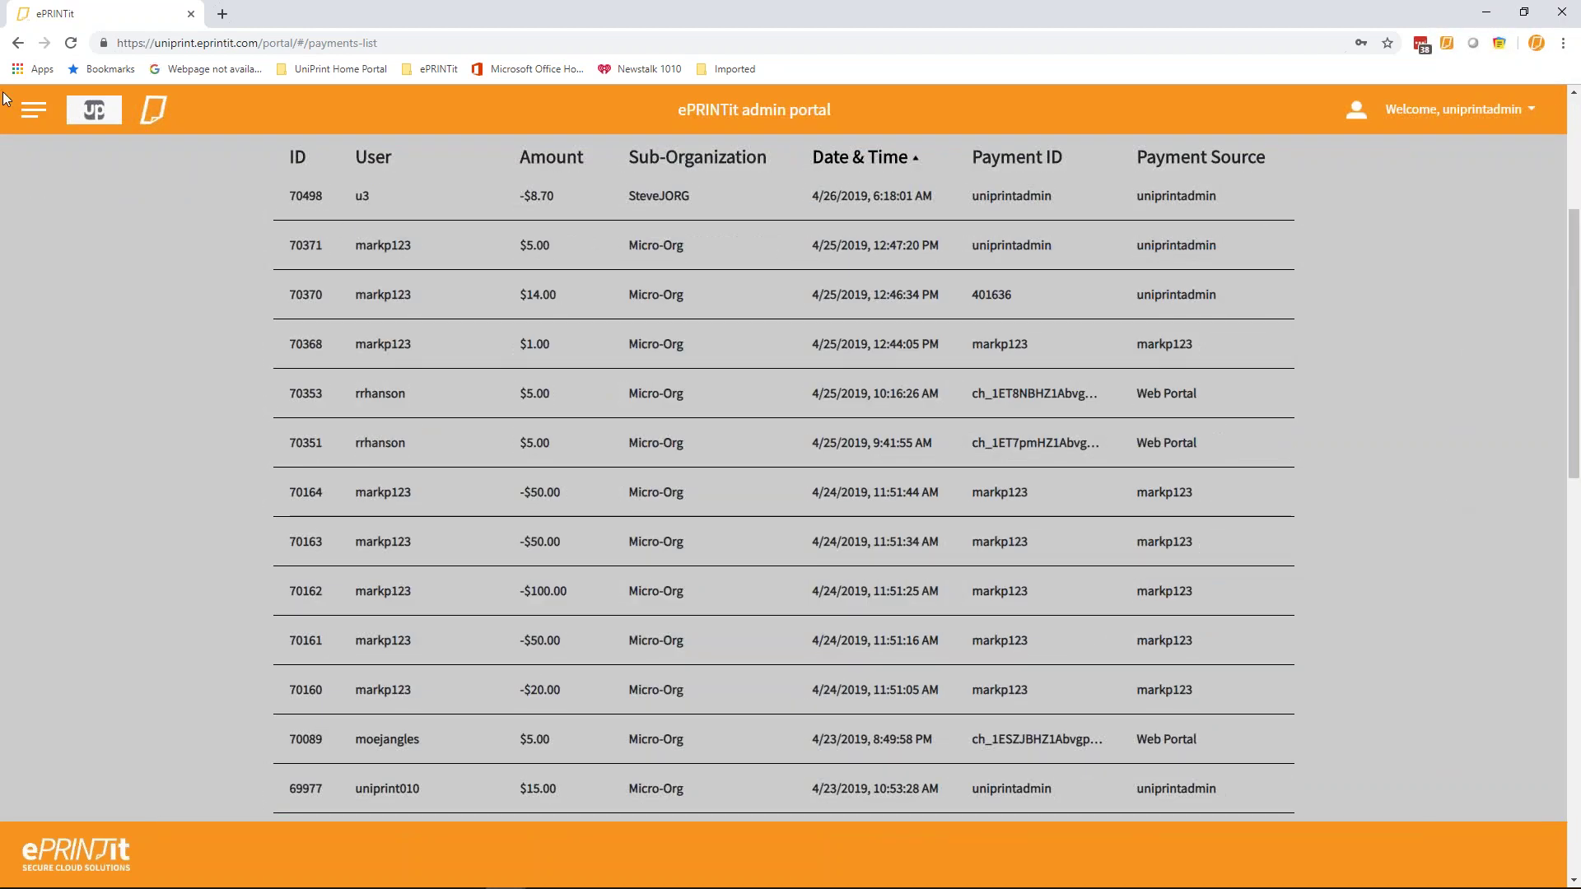
pyautogui.click(37, 117)
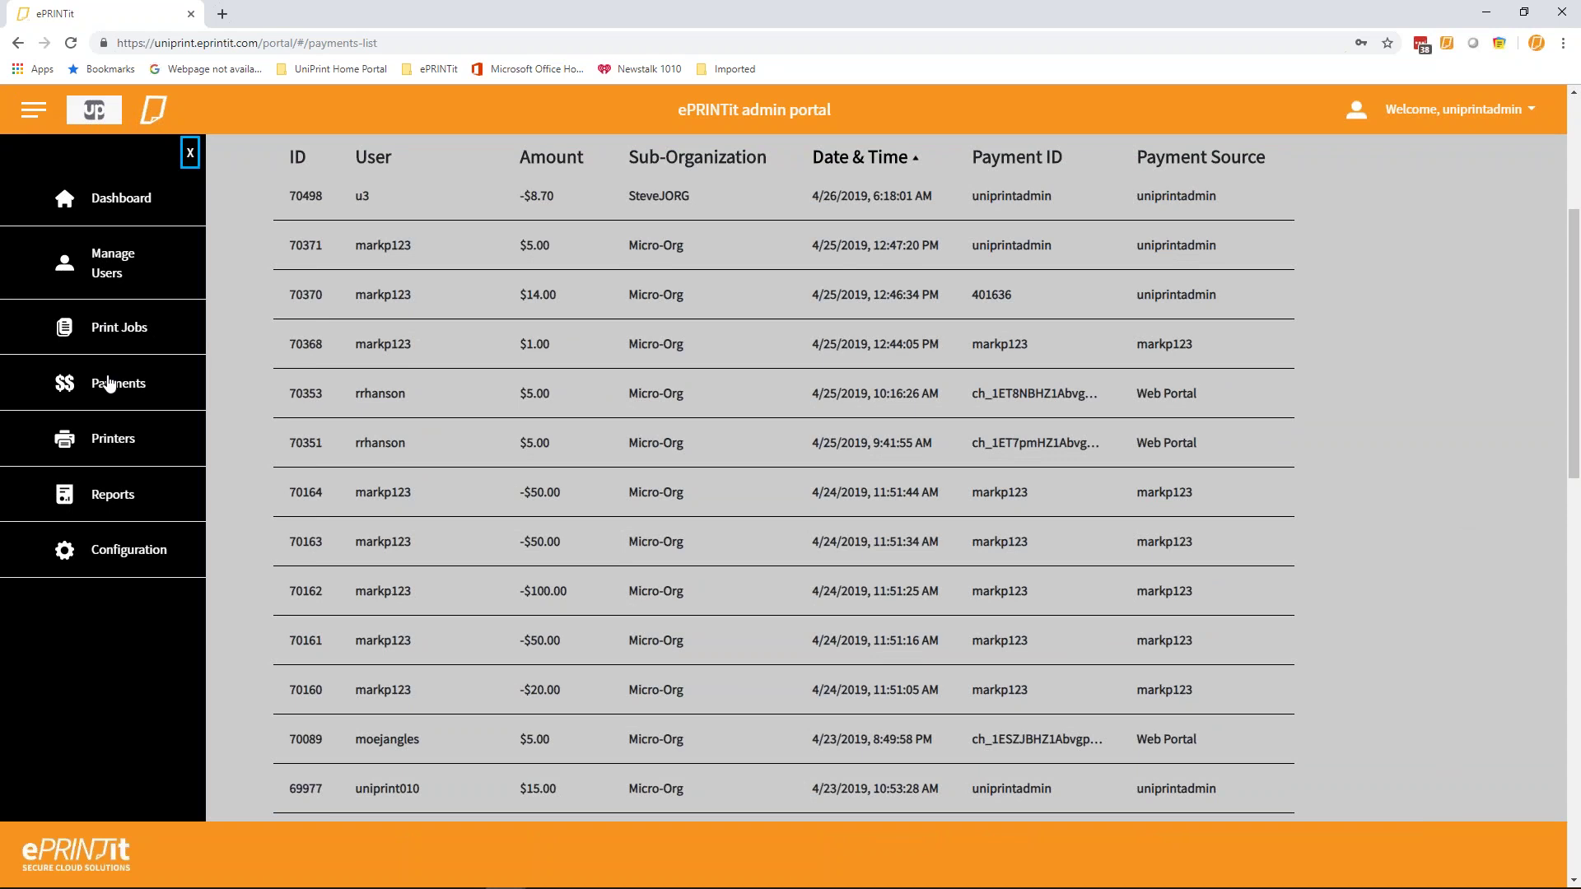
pyautogui.click(118, 384)
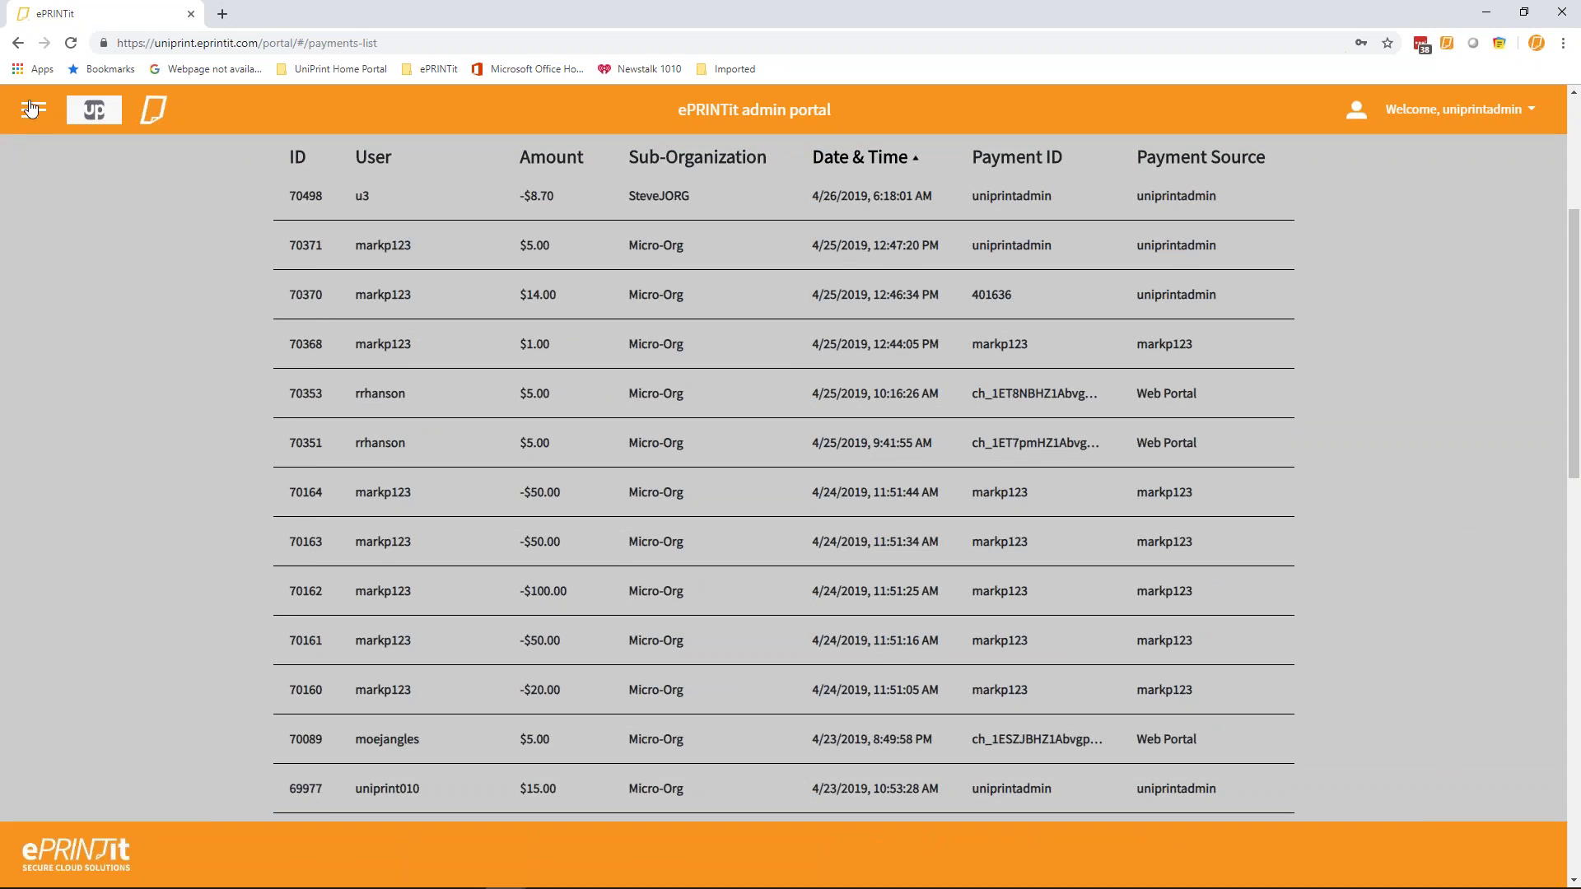
# Open the Printers list and view the activation code regeneration prompt for the Demo1 printer, declining it.
pyautogui.click(30, 109)
pyautogui.click(111, 437)
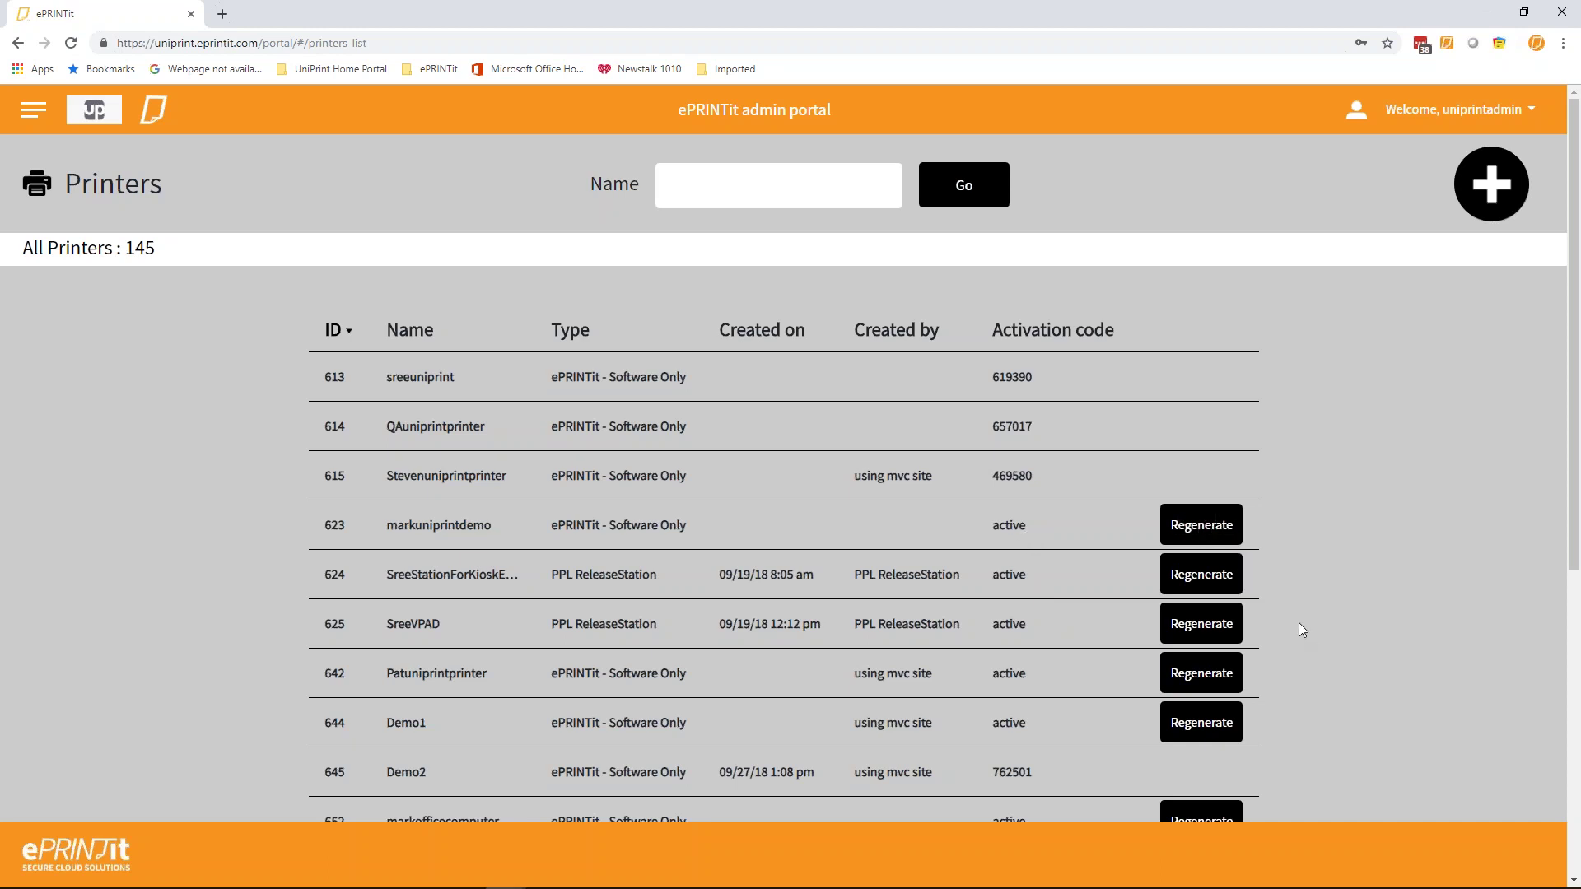
pyautogui.scroll(-1, 1287, 651)
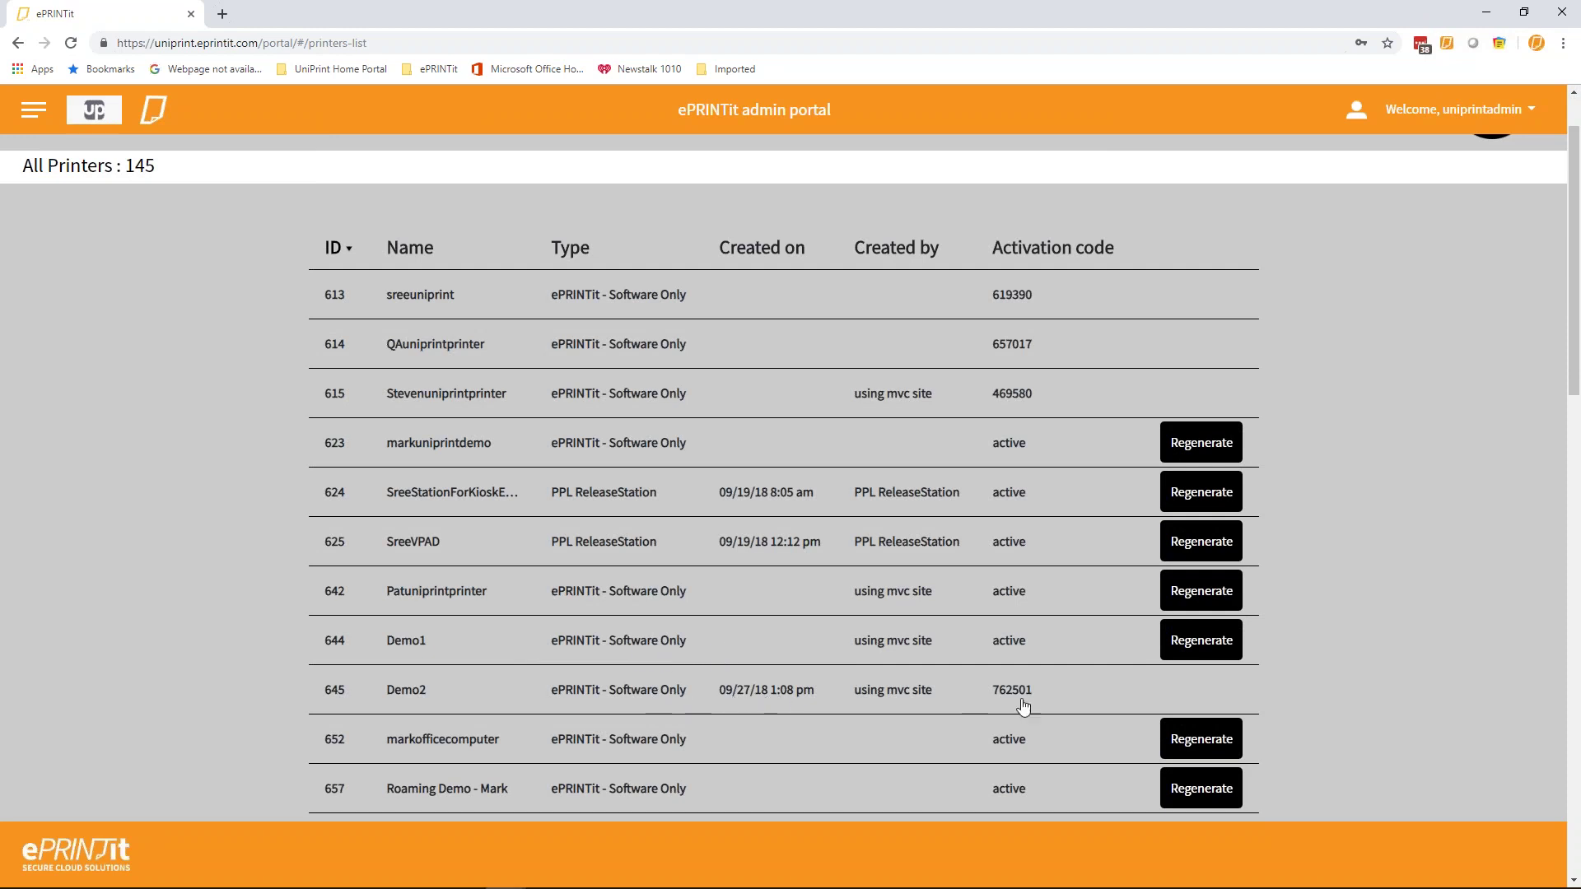
pyautogui.click(1204, 647)
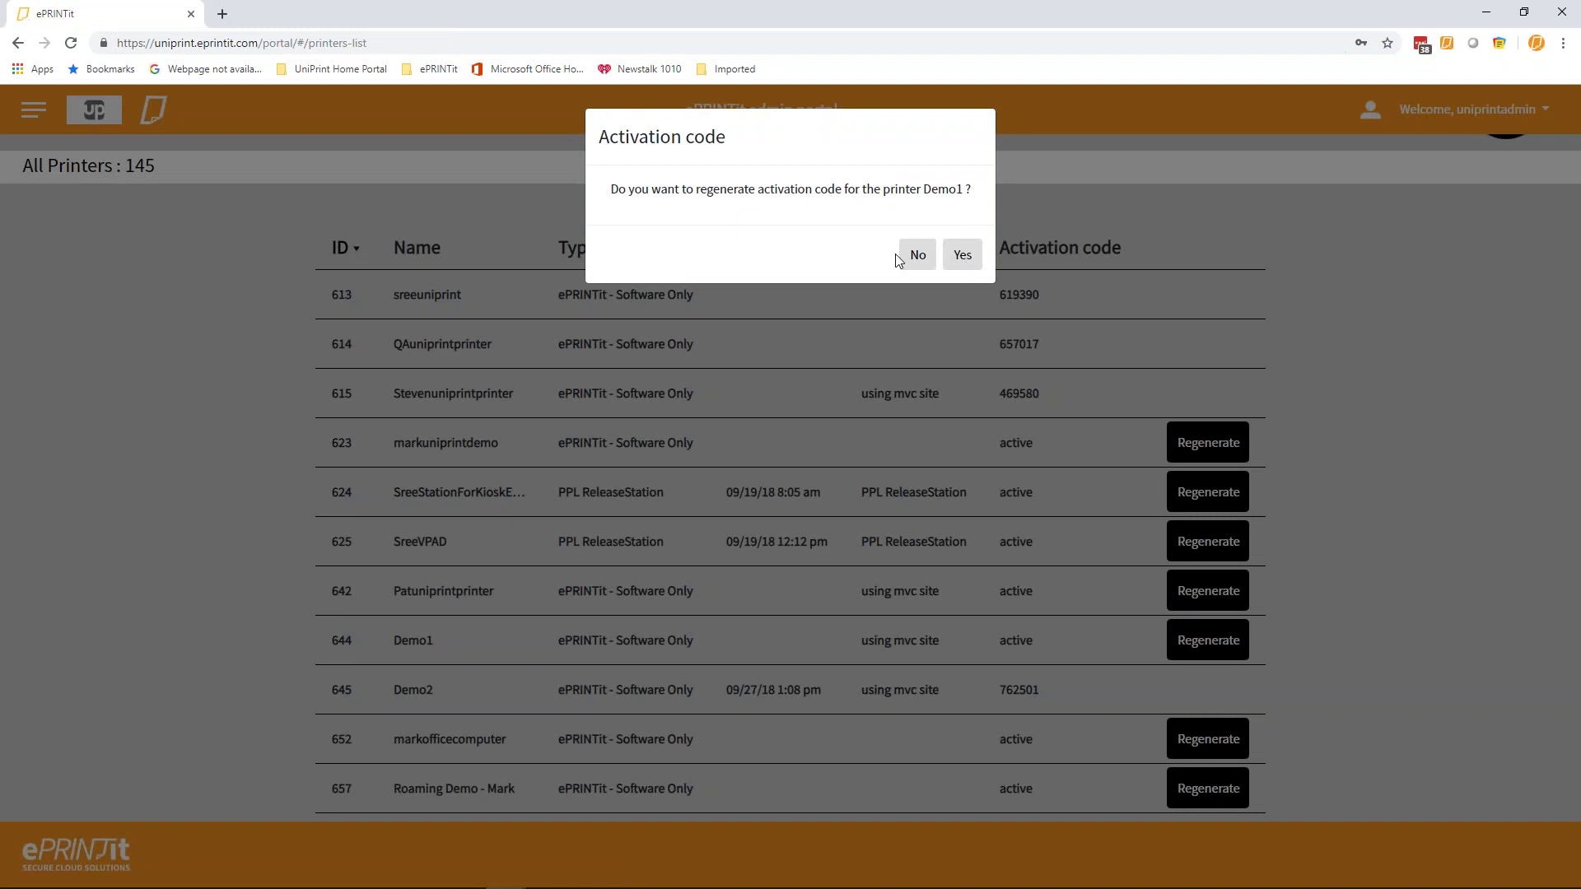
pyautogui.click(916, 257)
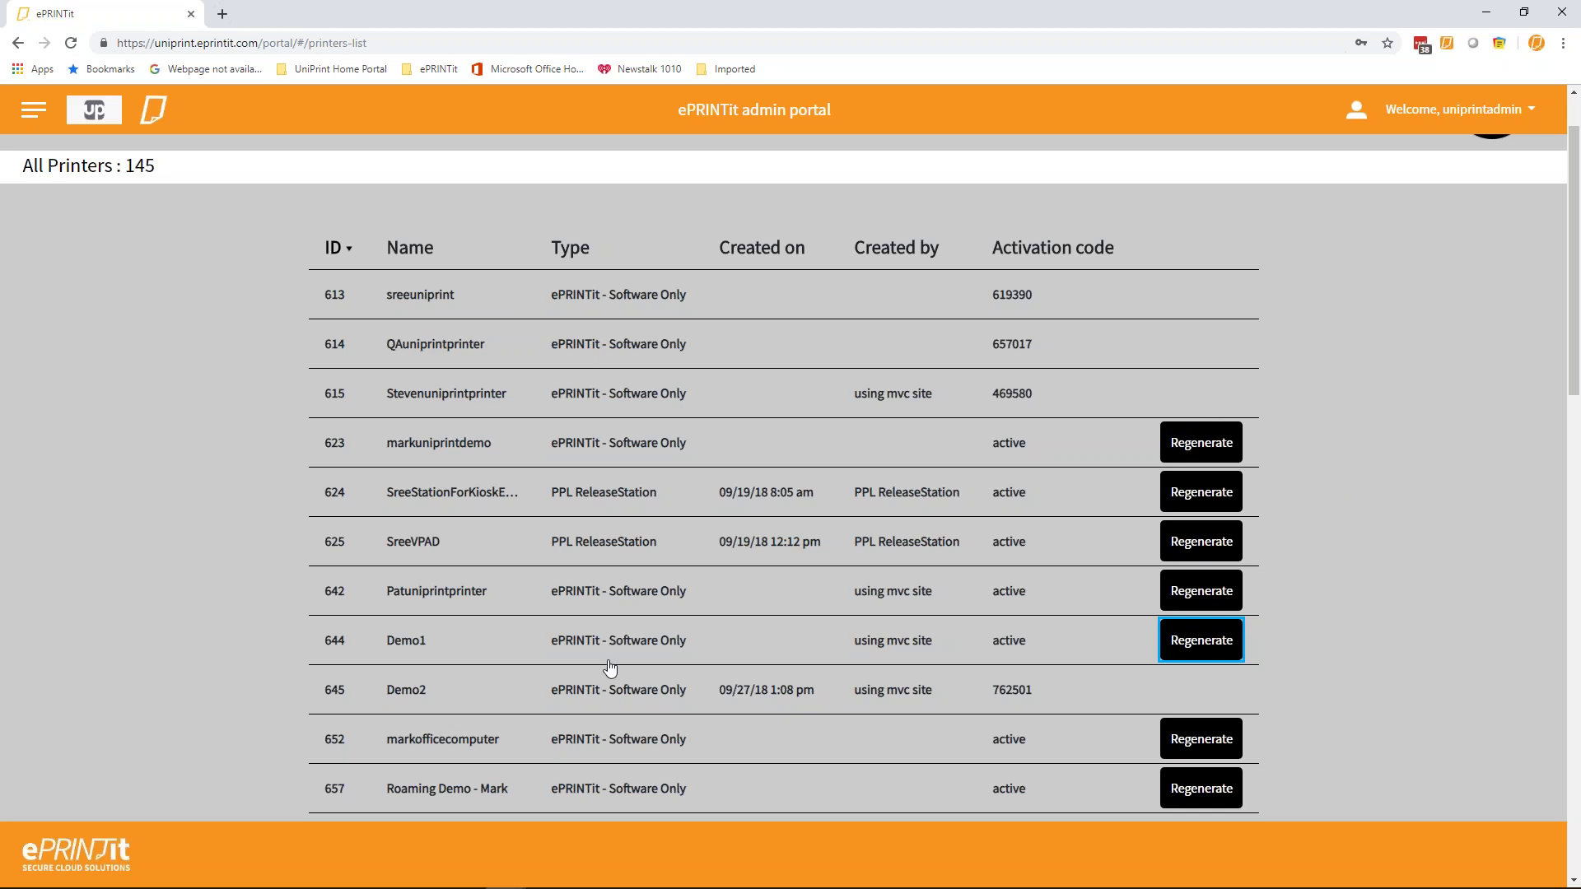
# Open the settings of printer 652 and highlight the uniprint subdomain in the page address.
pyautogui.click(583, 746)
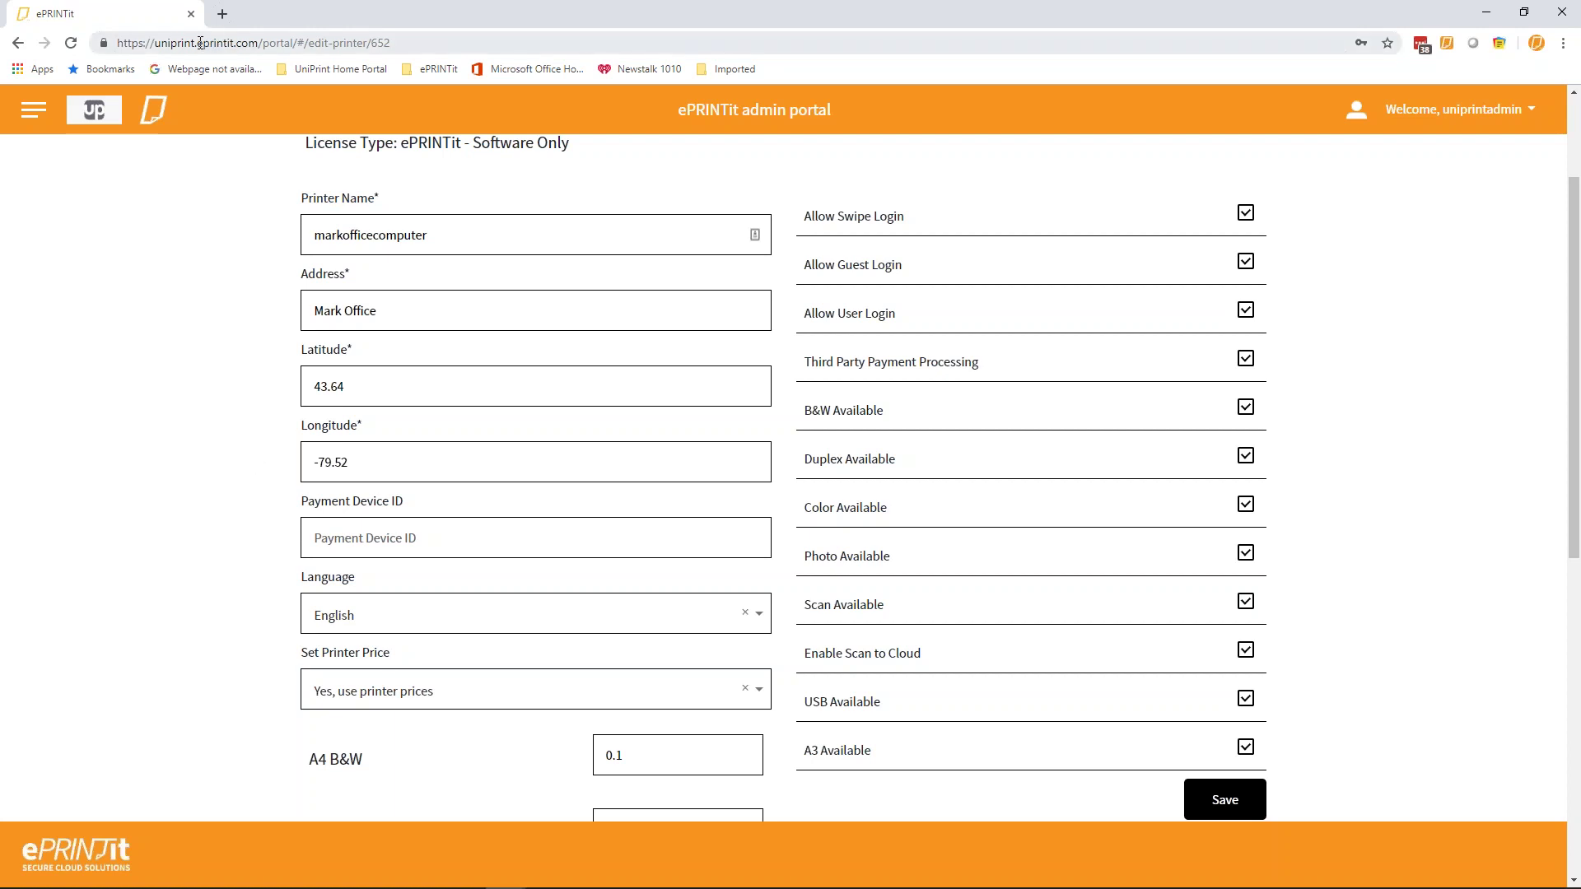
pyautogui.moveTo(196, 41); pyautogui.dragTo(154, 46)
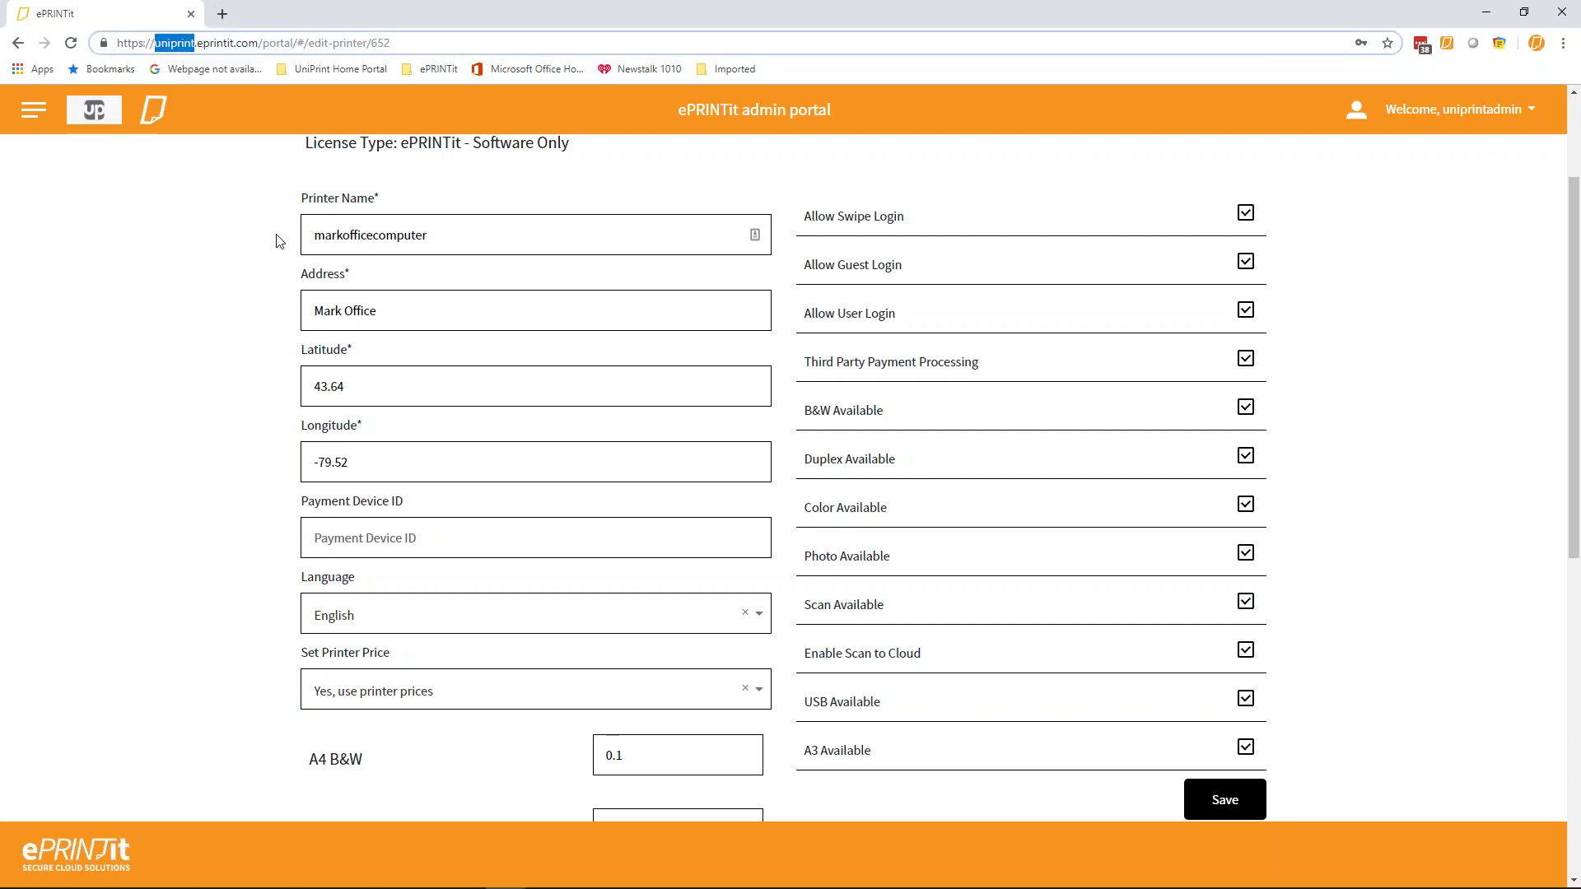
pyautogui.click(234, 447)
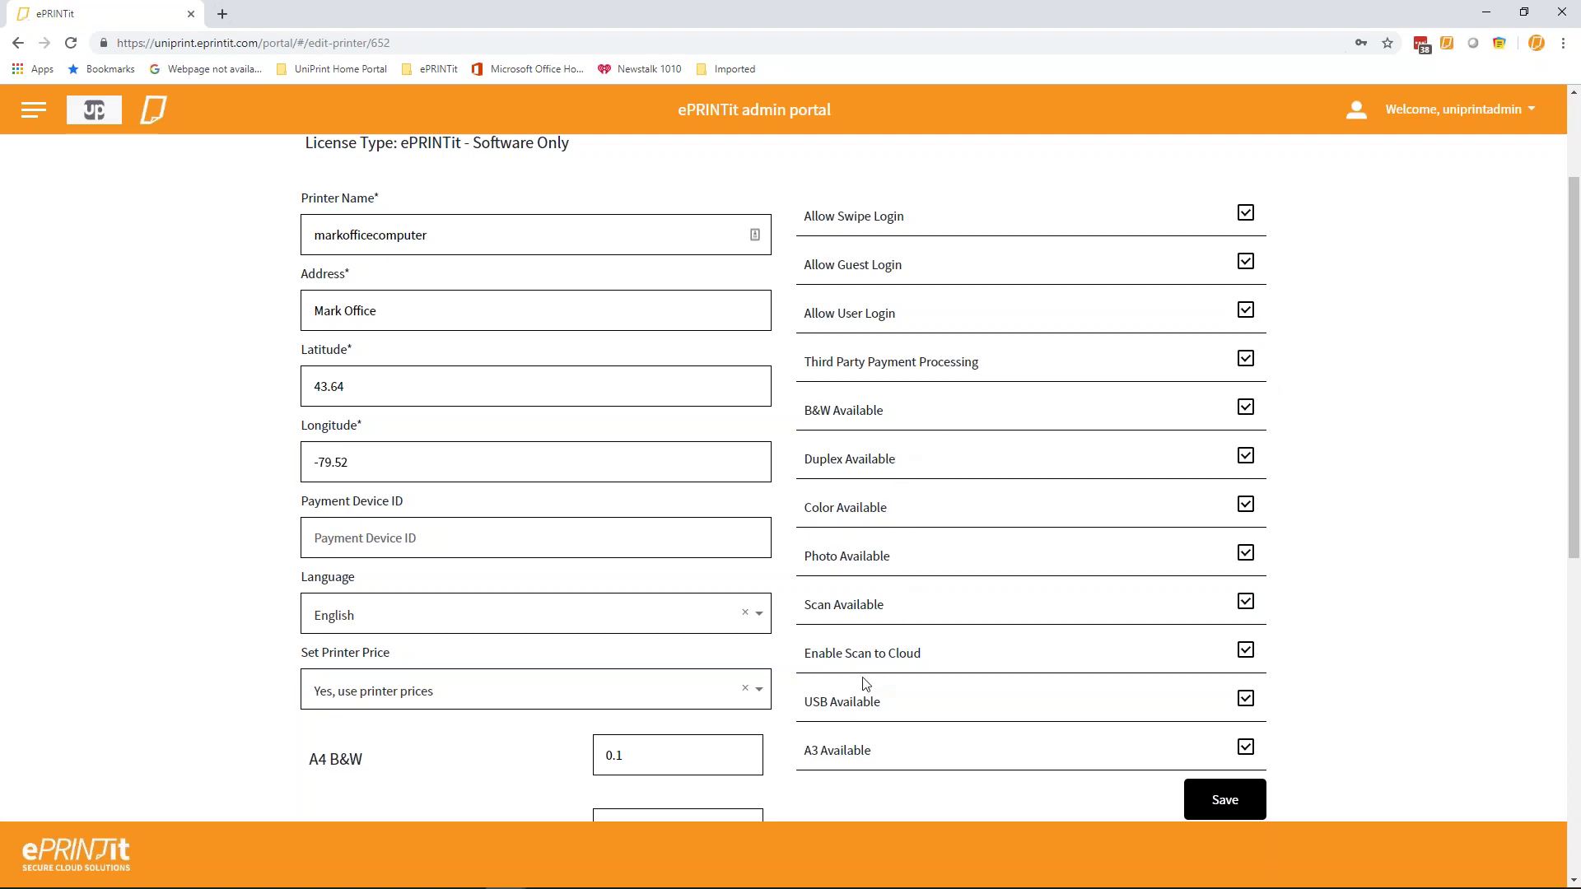
# Turn off Scan Available for the printer and check its price fields.
pyautogui.scroll(-2, 1309, 659)
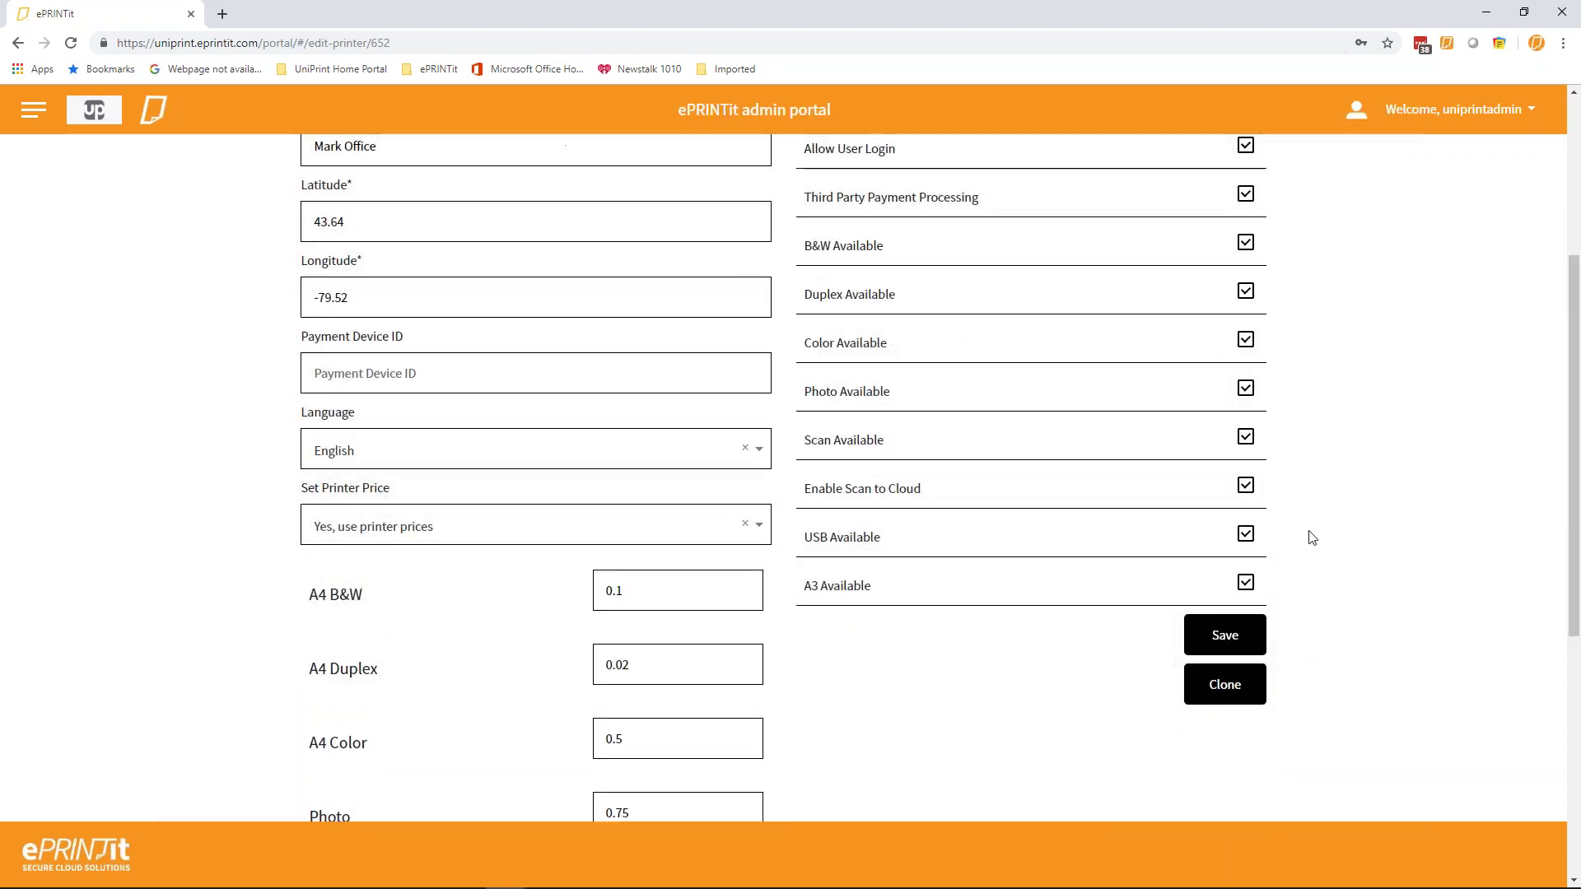
pyautogui.scroll(-1, 1342, 461)
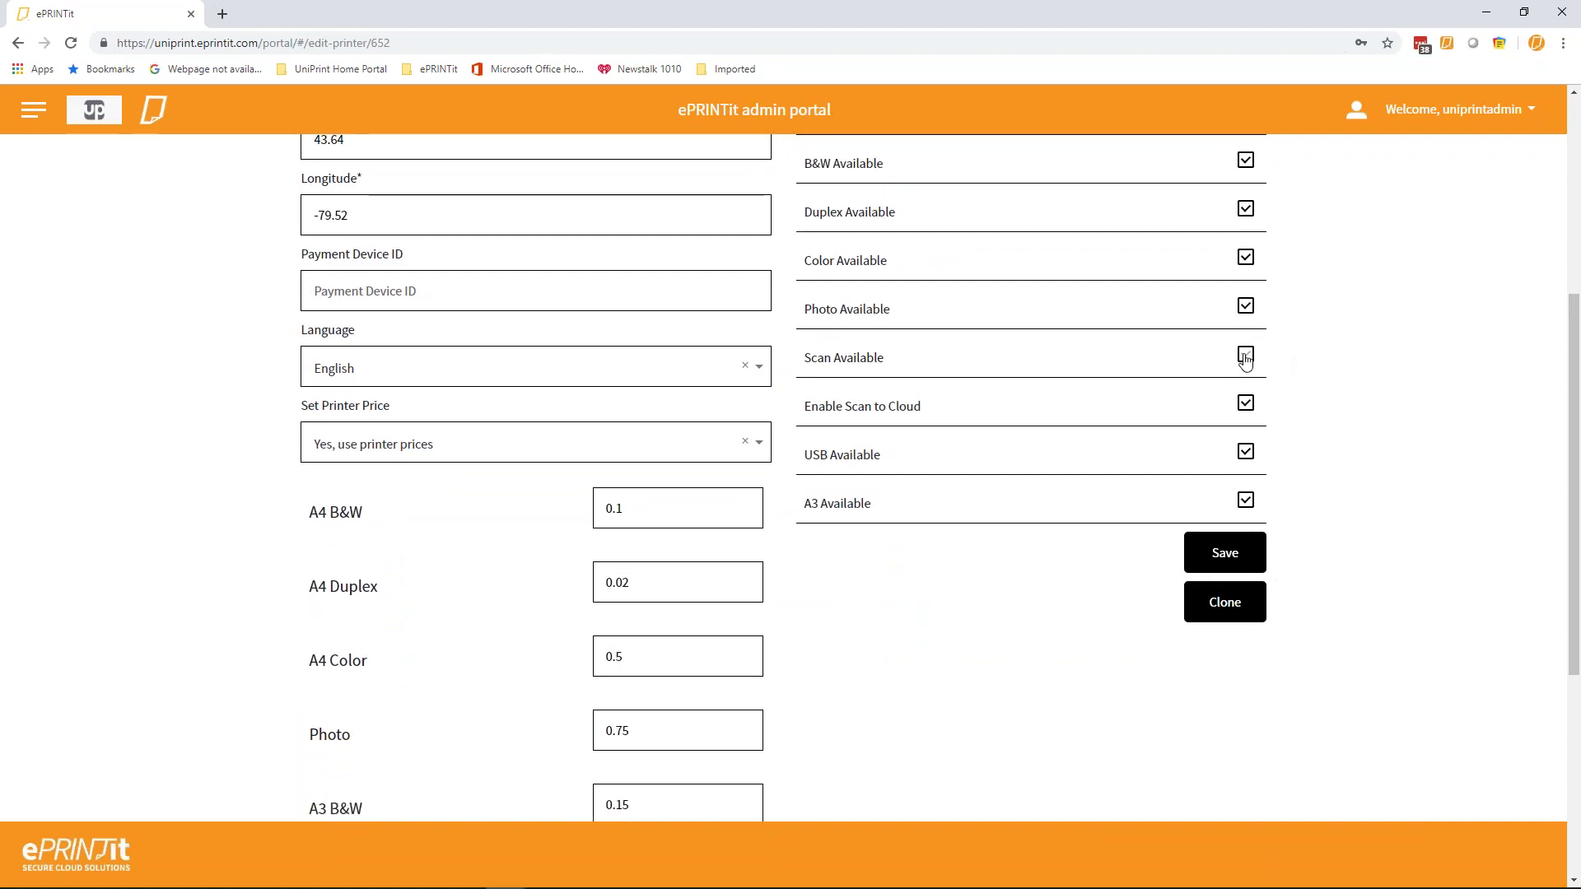
pyautogui.click(1244, 359)
pyautogui.scroll(-2, 777, 691)
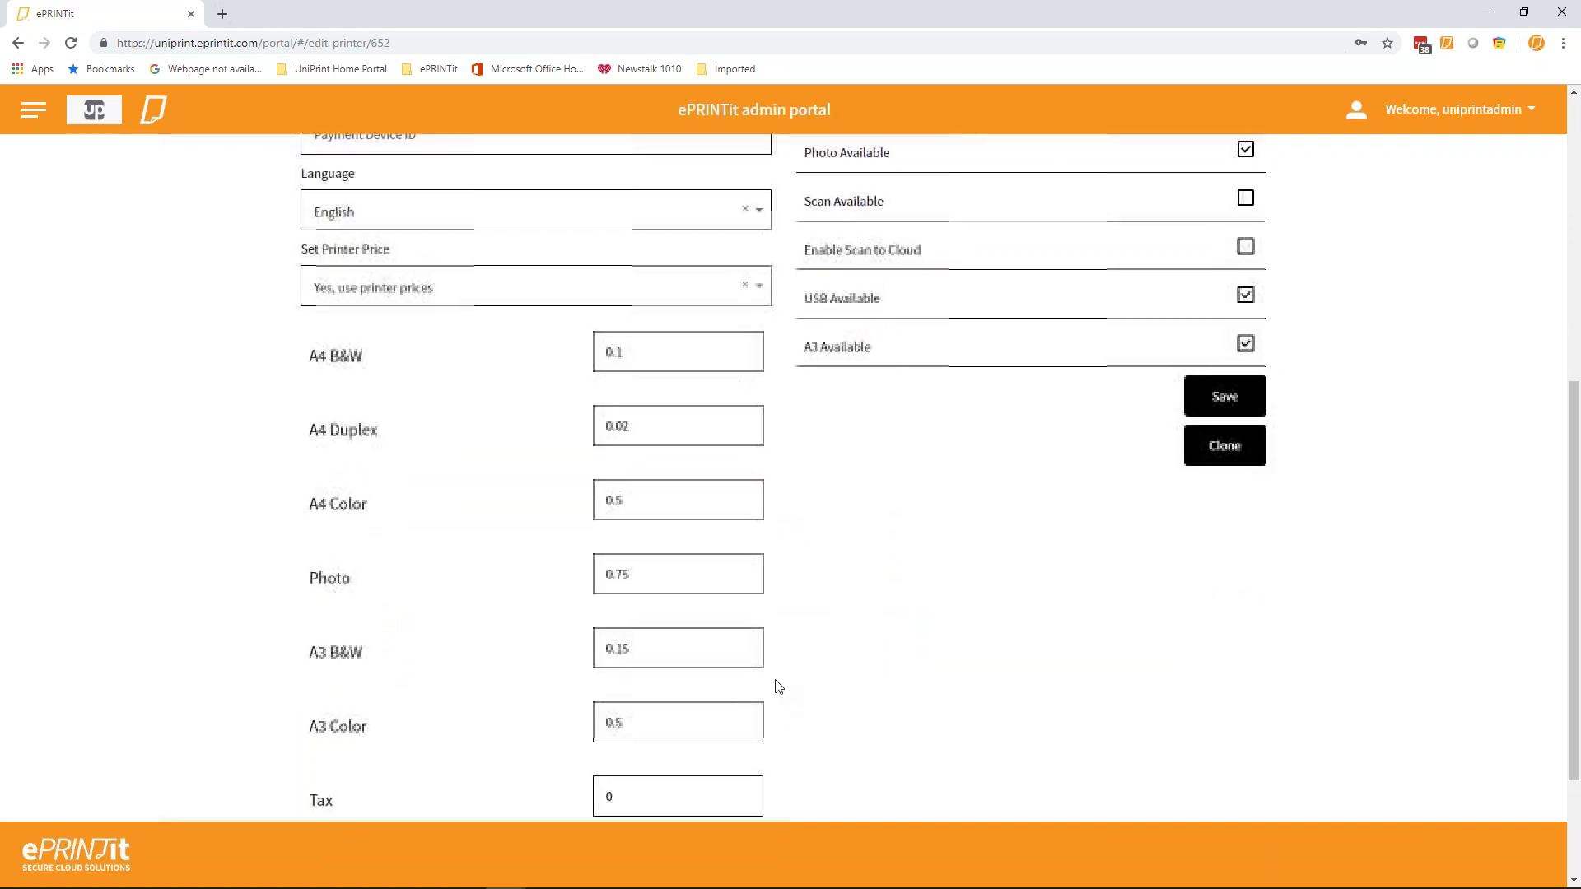
pyautogui.scroll(-1, 395, 741)
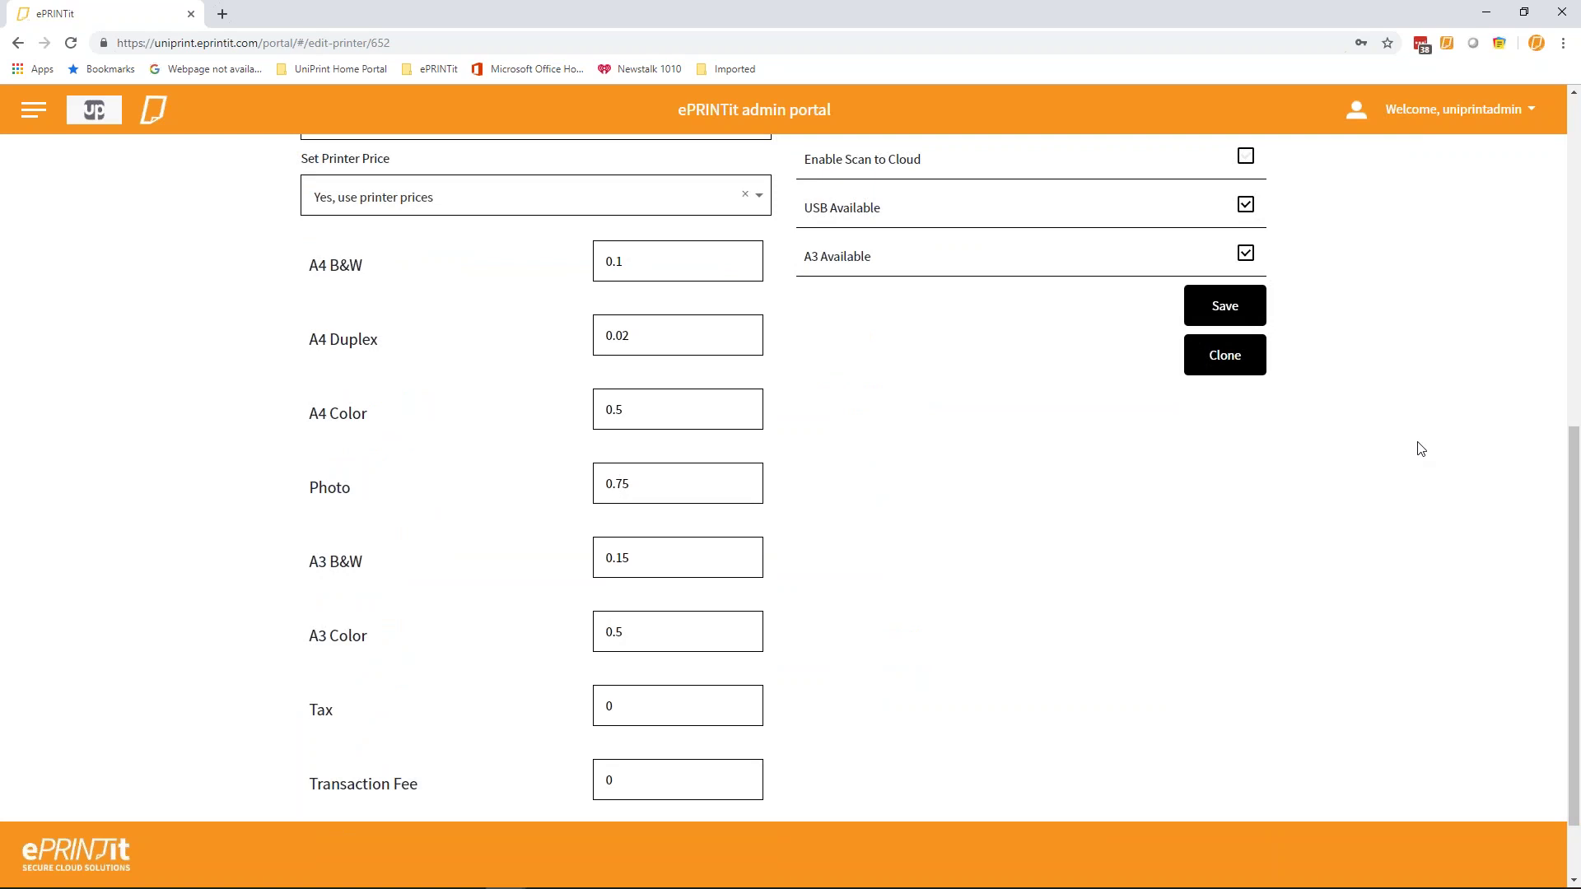
# Turn Scan Available and Enable Scan to Cloud back on for the printer and check the Scan price field.
pyautogui.scroll(2, 1358, 403)
pyautogui.click(1246, 274)
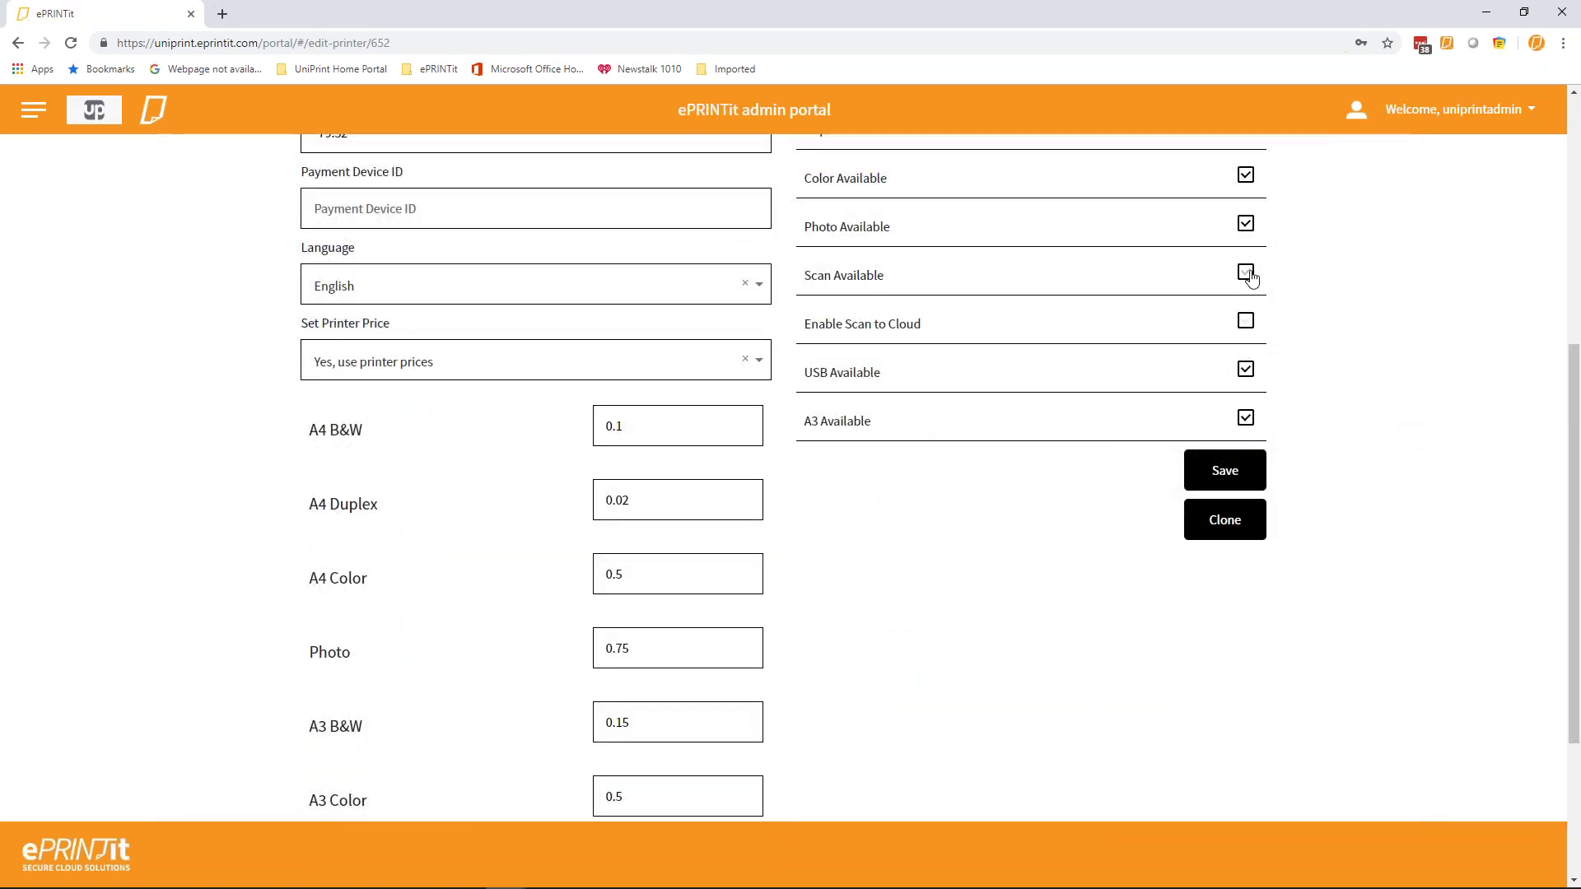
pyautogui.click(1245, 324)
pyautogui.scroll(-3, 960, 671)
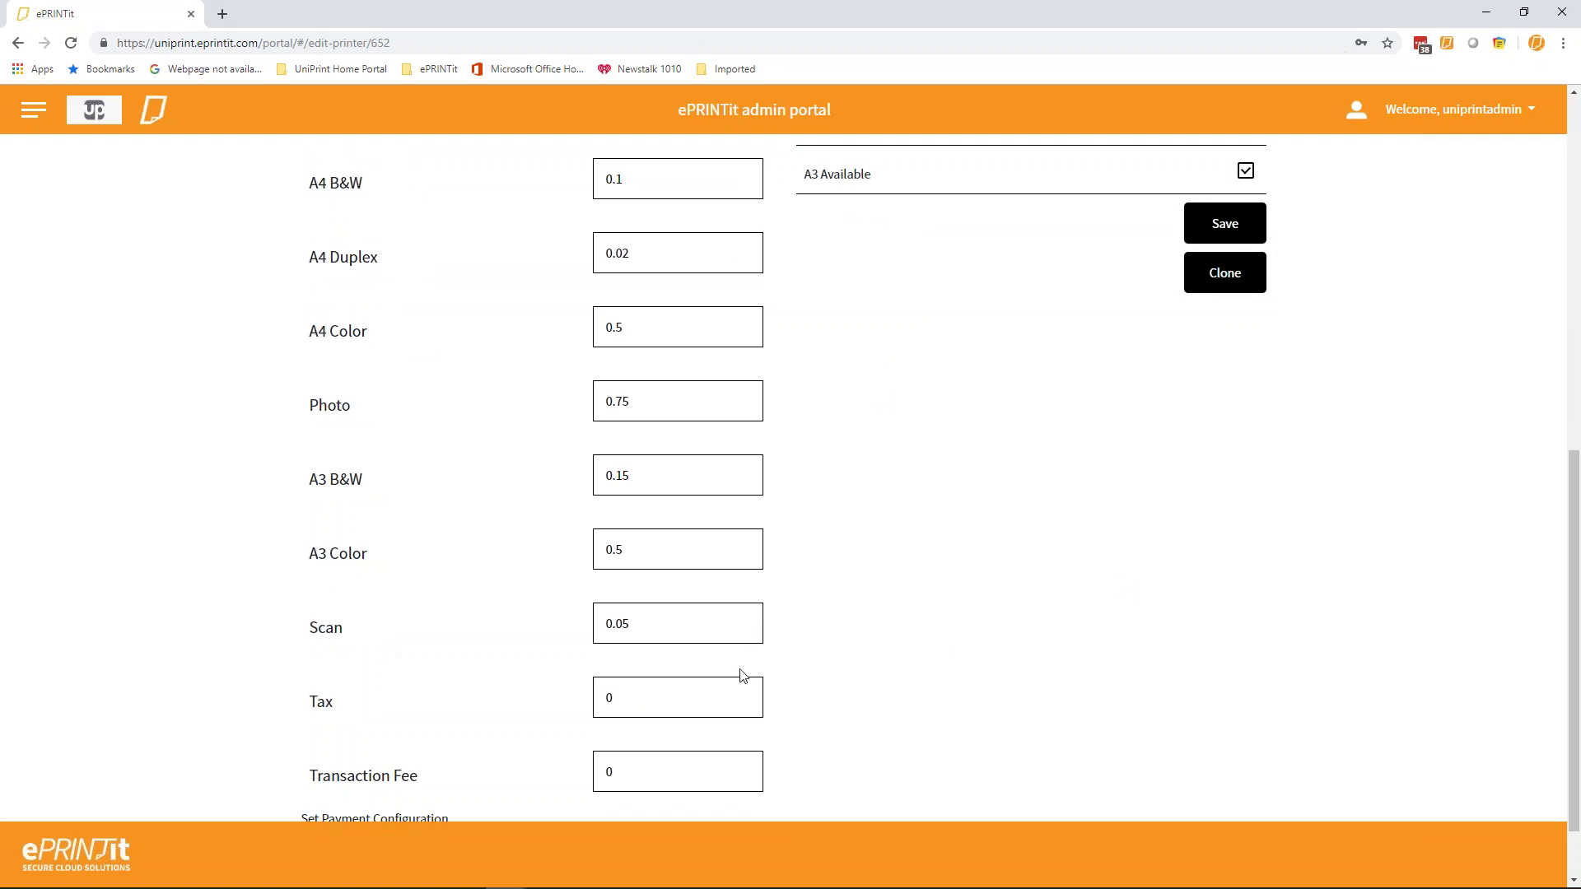
# Review the printer's availability options, price fields, language and location settings.
pyautogui.scroll(4, 1079, 619)
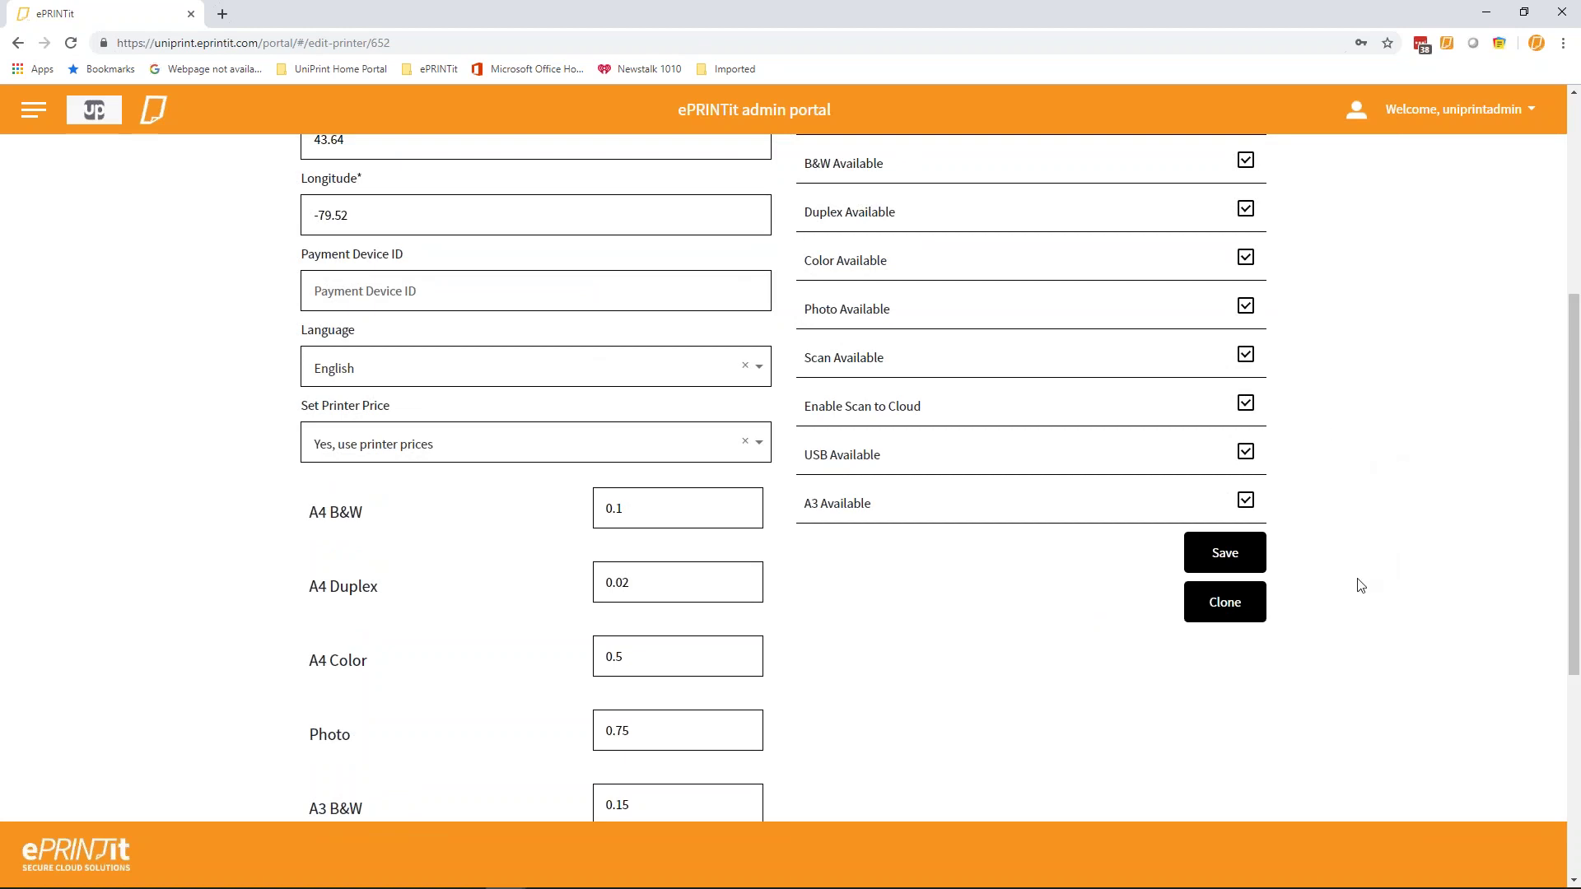
pyautogui.scroll(-2, 955, 675)
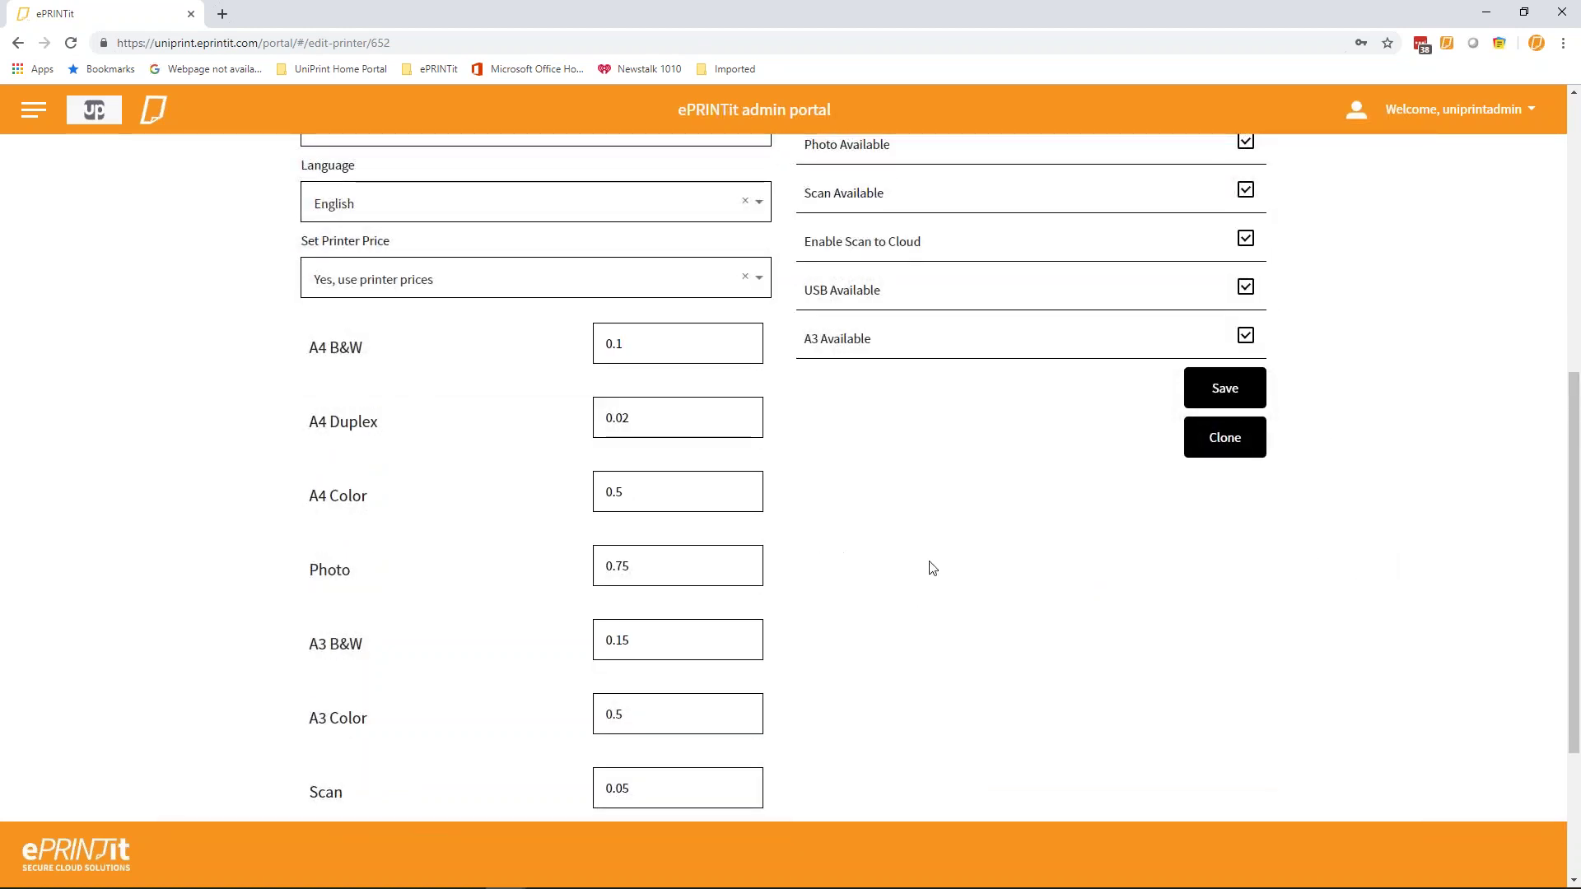
pyautogui.scroll(2, 1380, 543)
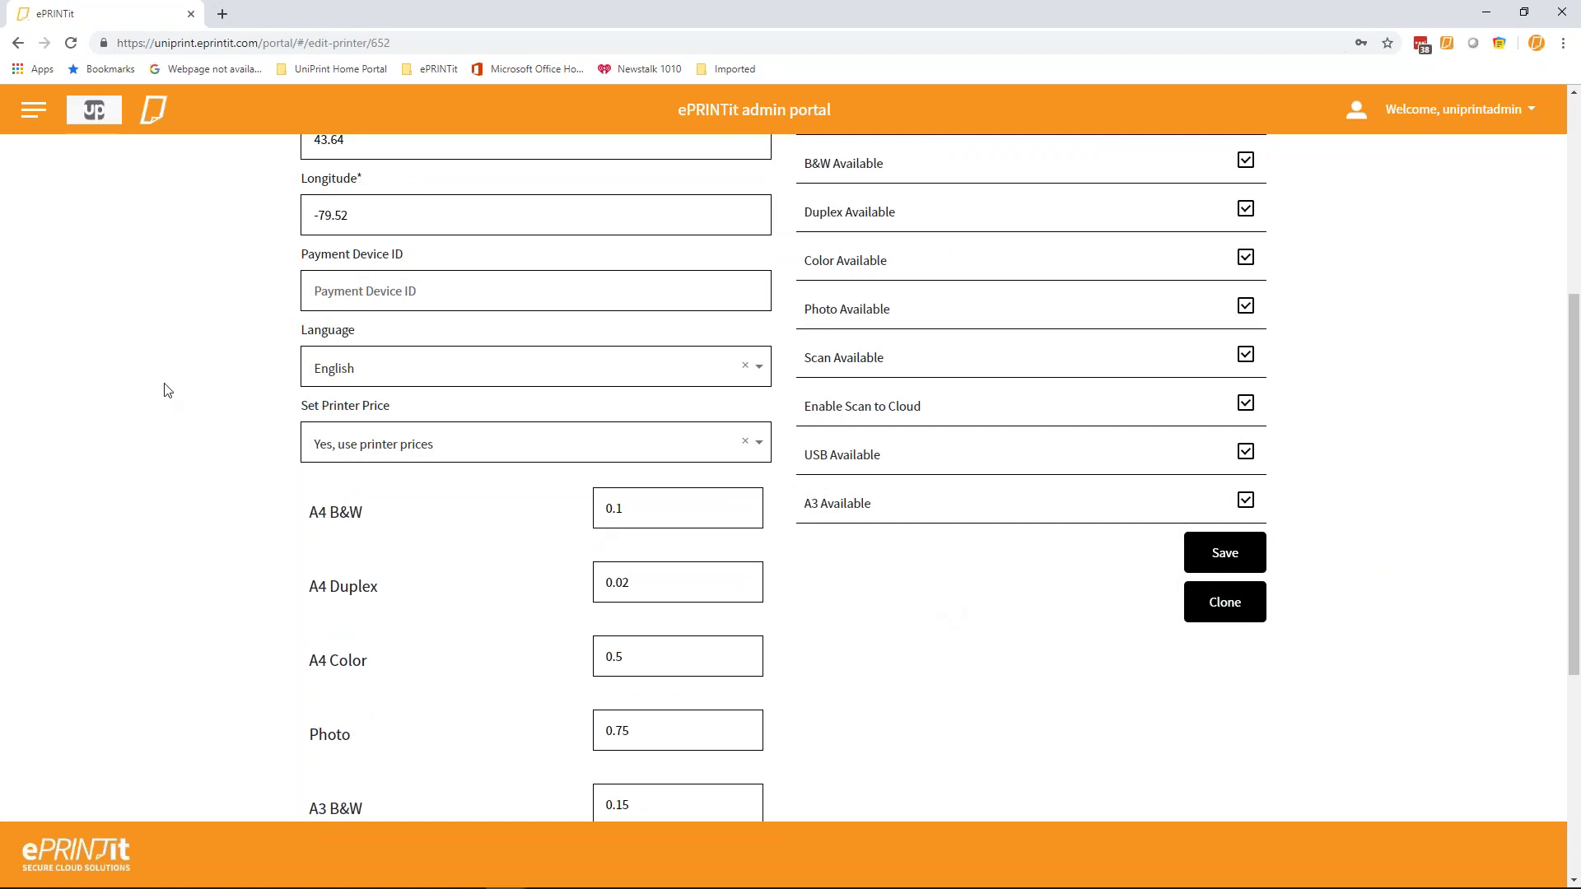
pyautogui.scroll(1, 167, 390)
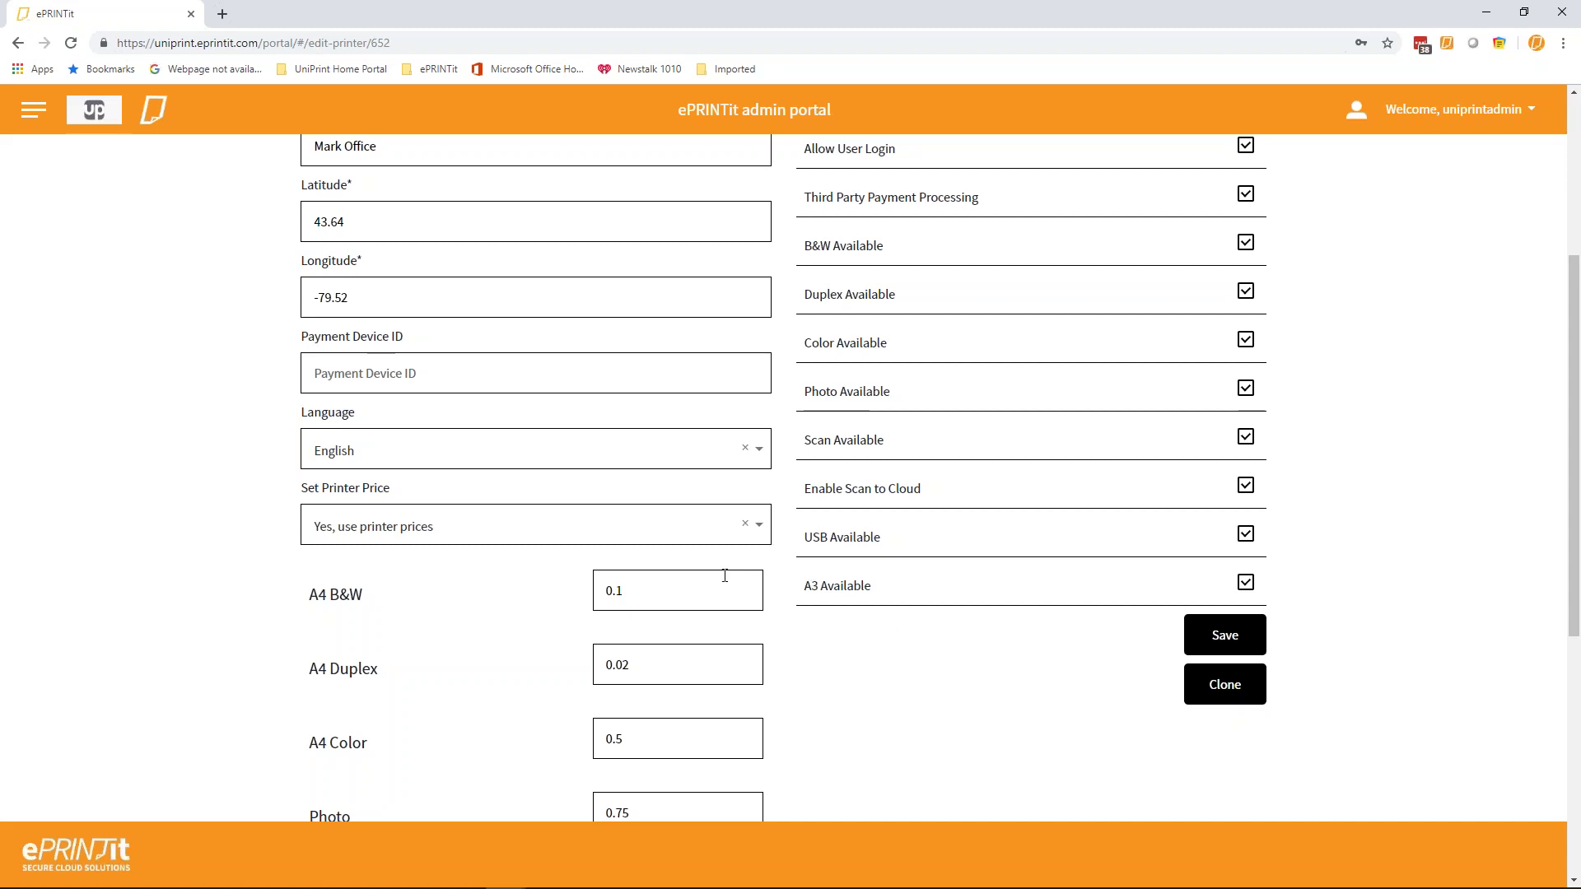
pyautogui.scroll(2, 494, 536)
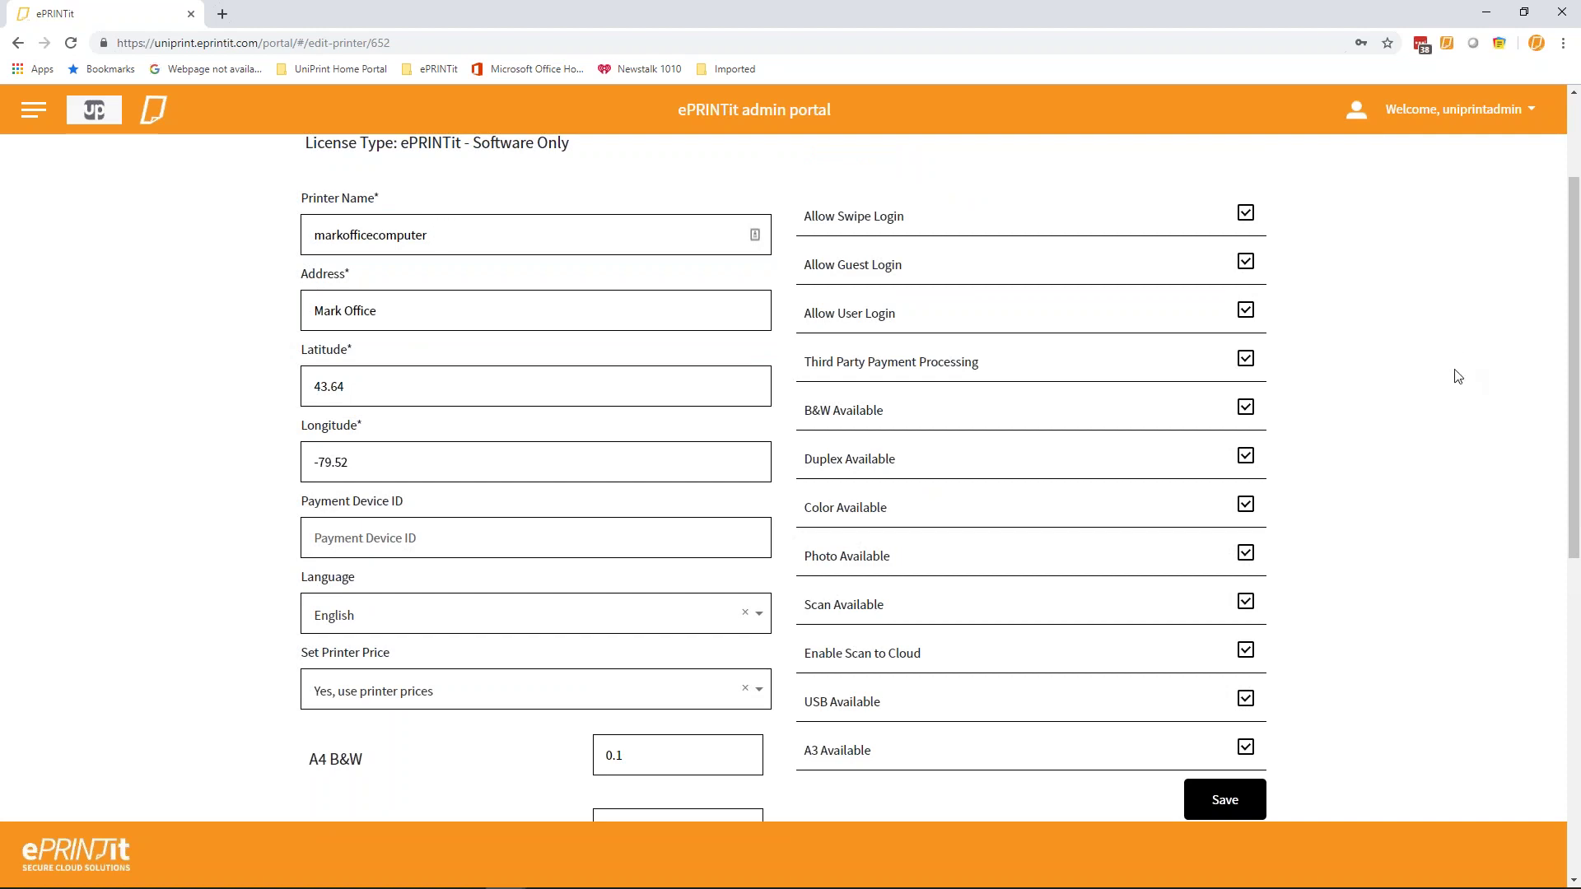
# Leave the printer's settings without saving and return to the list of all printers.
pyautogui.scroll(2, 1449, 382)
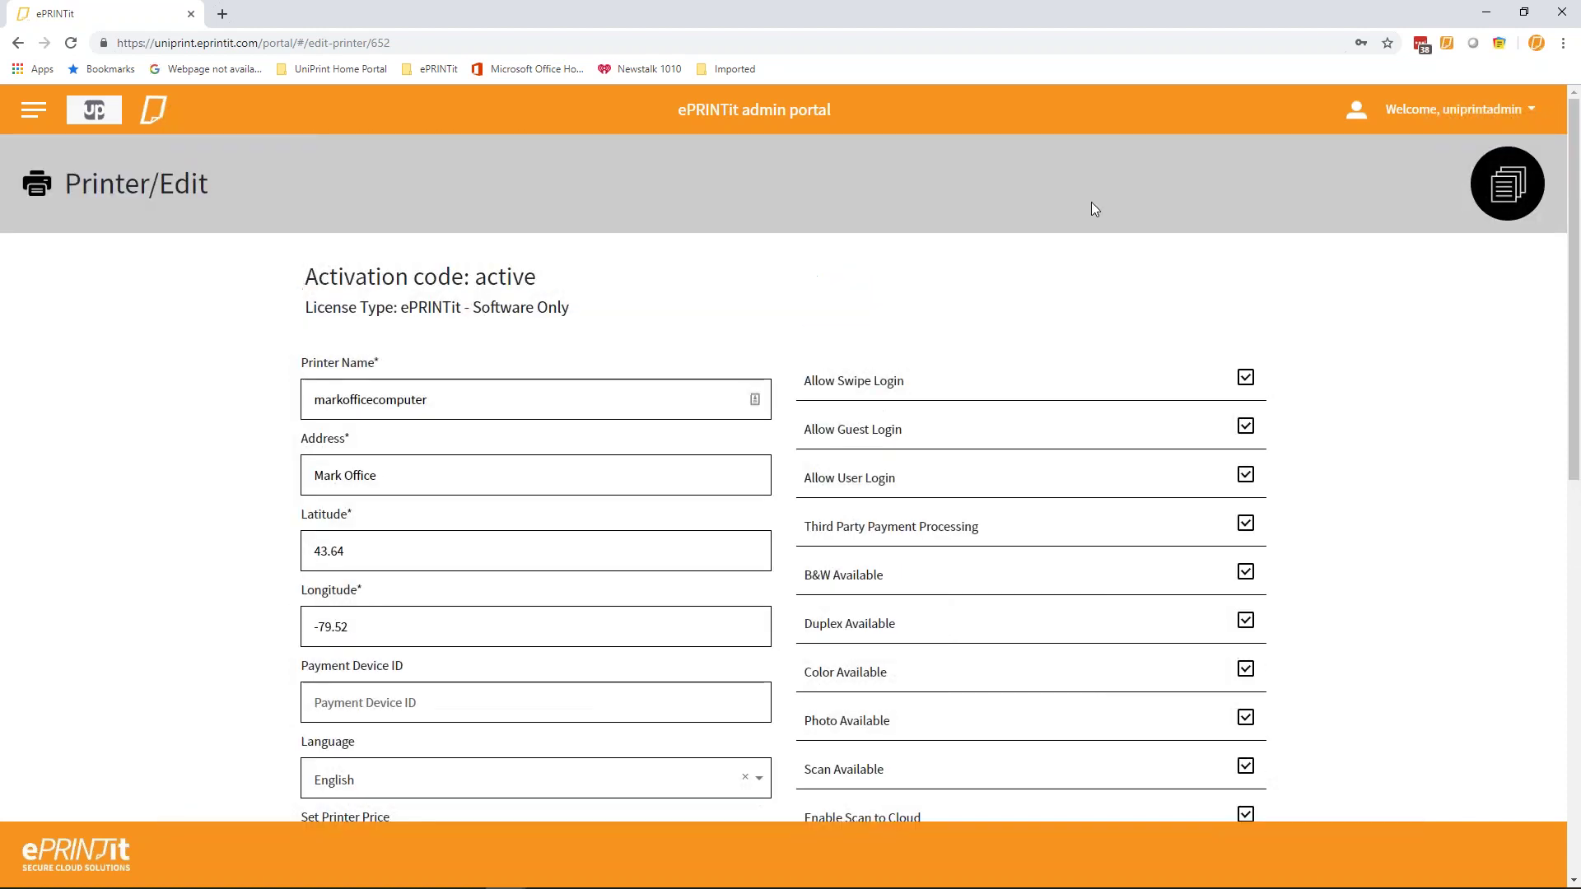
pyautogui.click(34, 111)
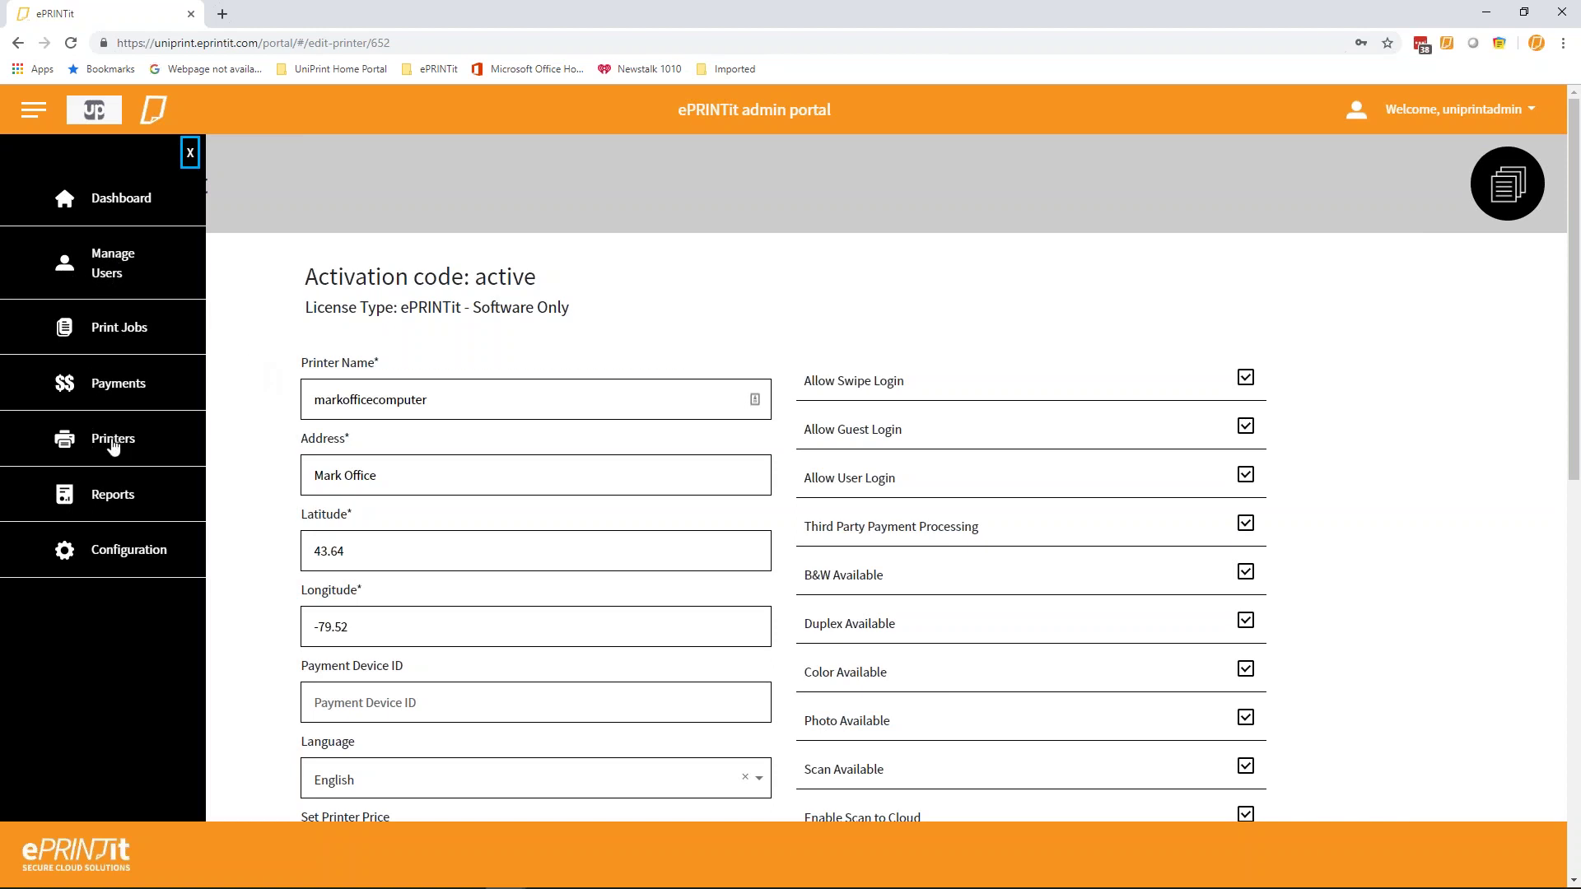
pyautogui.click(113, 442)
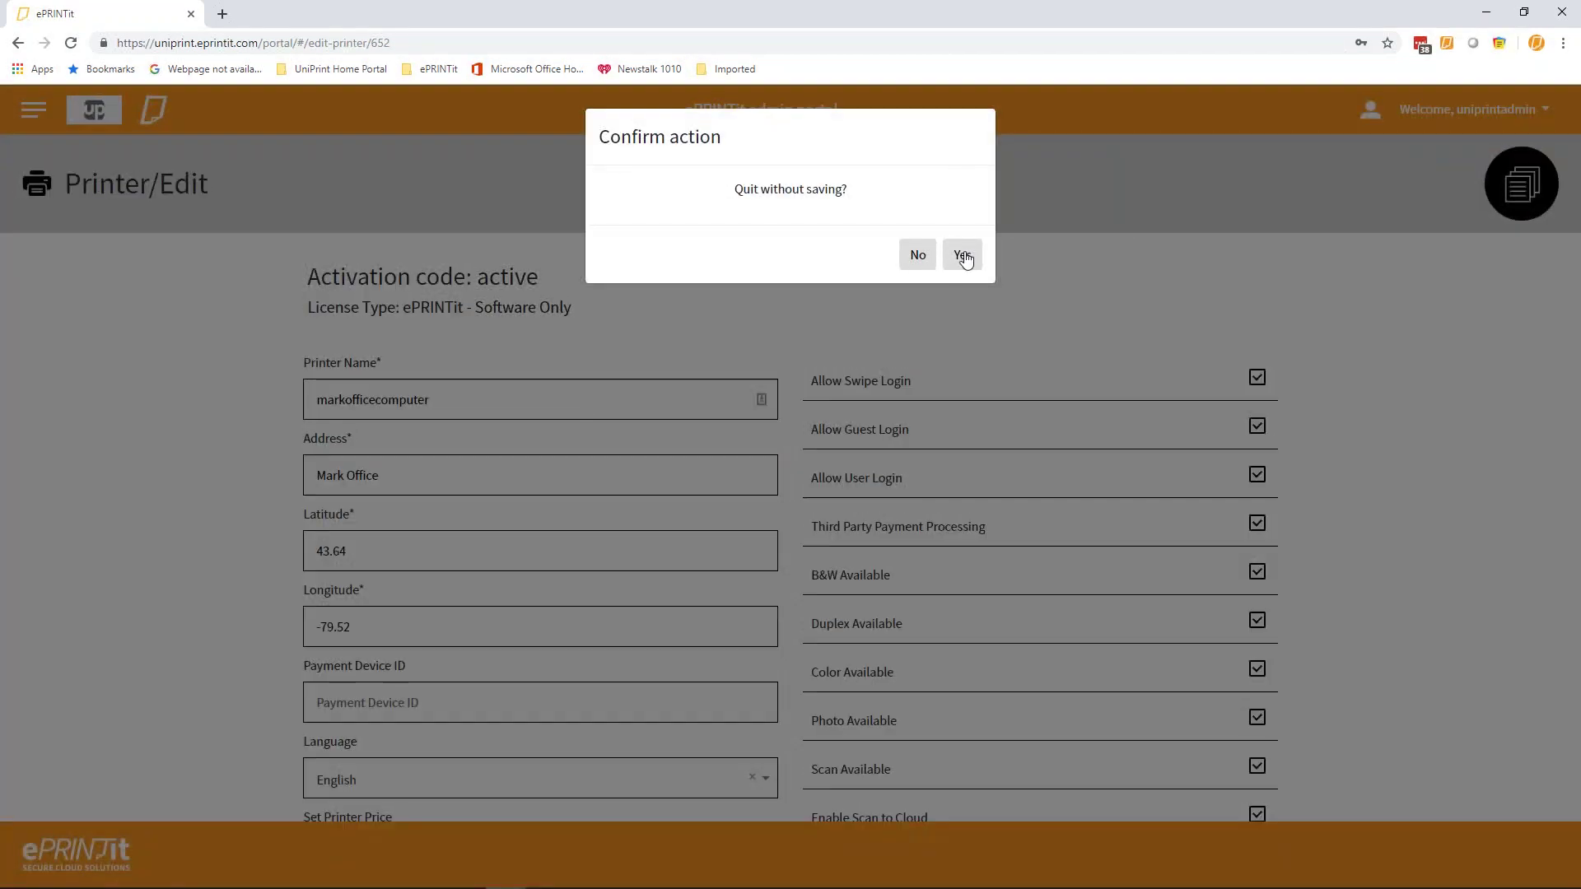
pyautogui.click(963, 255)
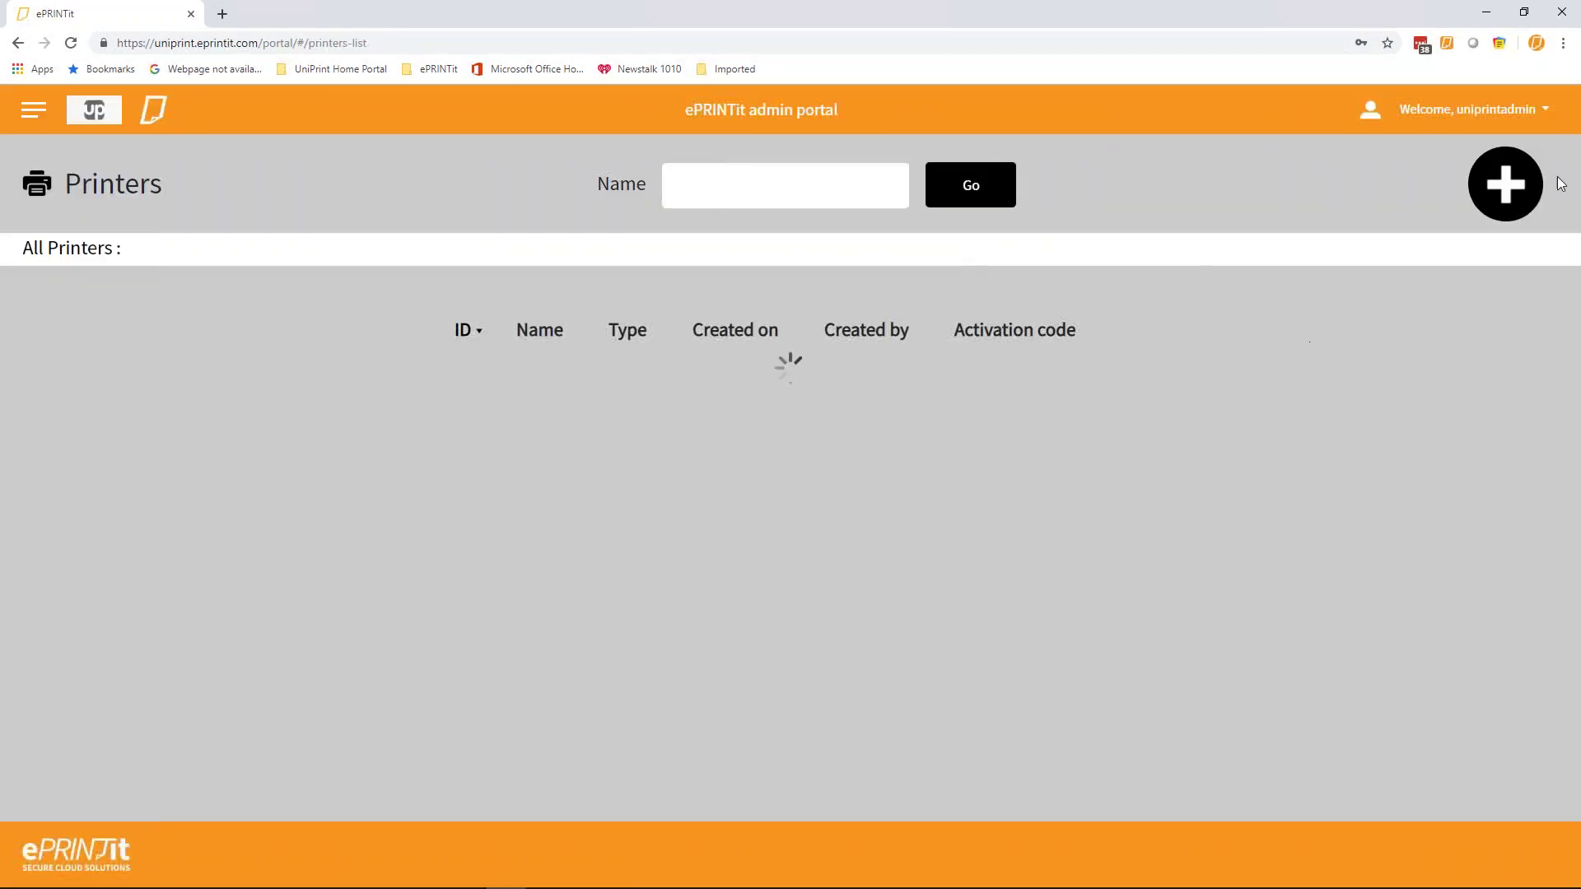
# Open the form for adding a printer and review its license types and printer setup options.
pyautogui.click(1492, 196)
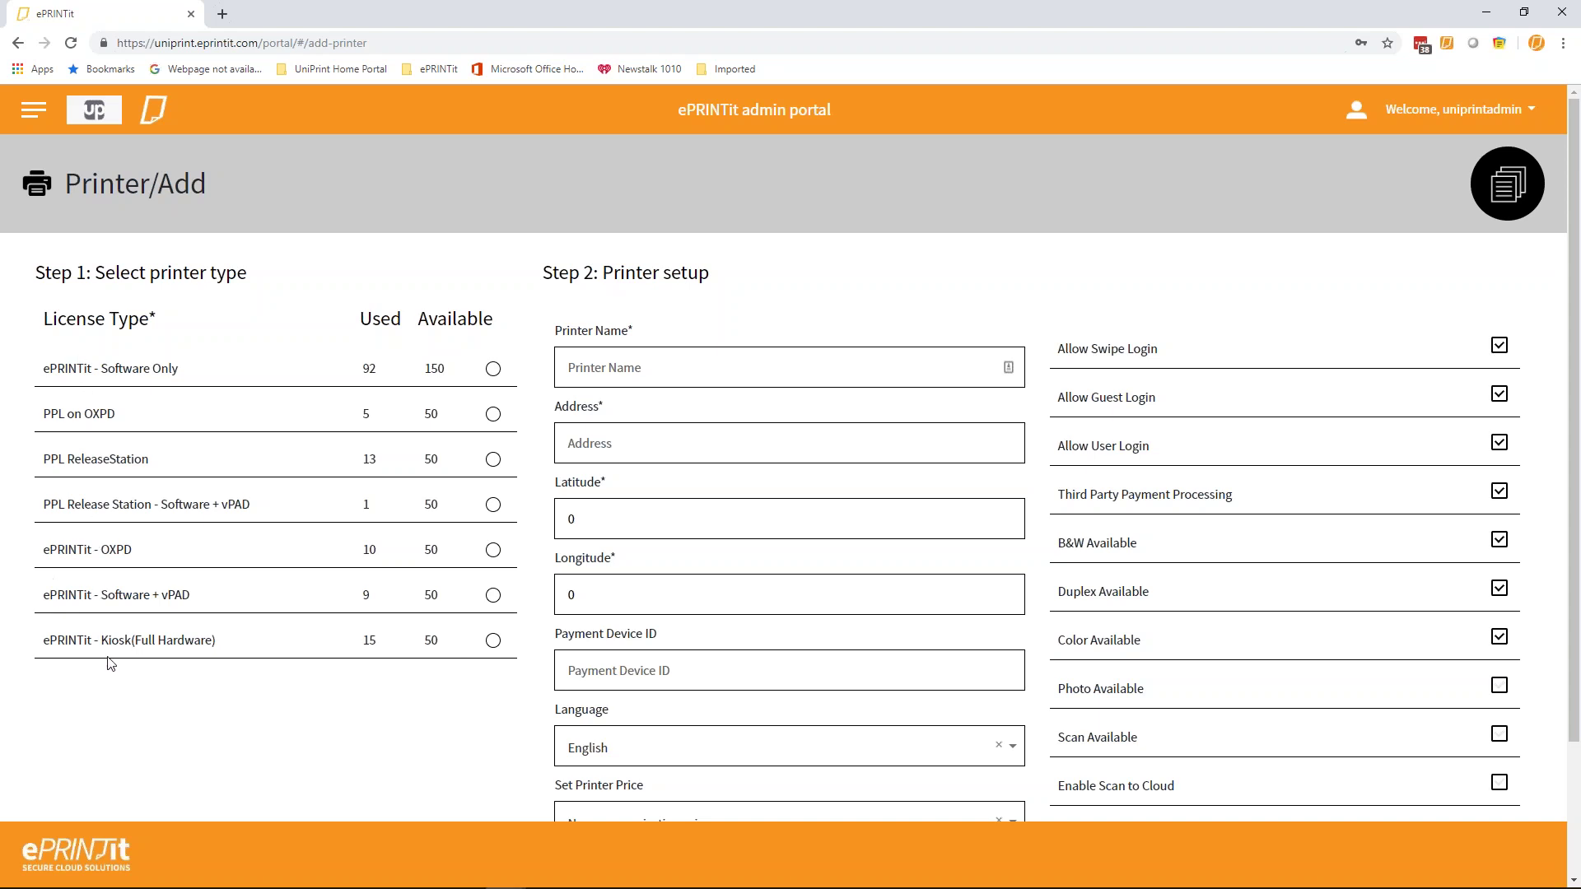
pyautogui.scroll(-1, 909, 536)
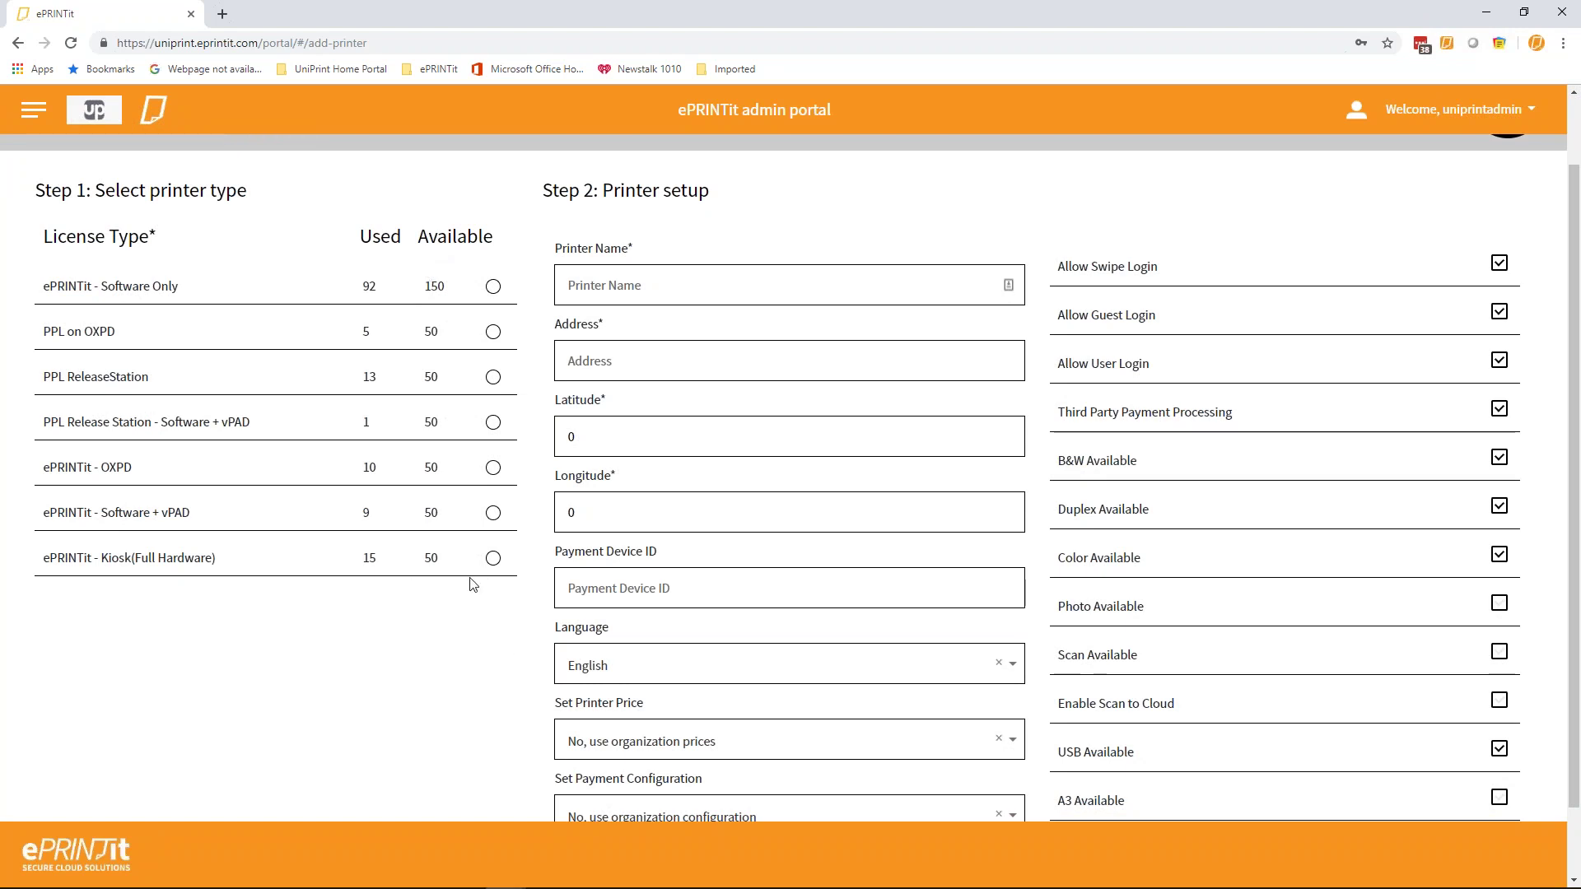
pyautogui.scroll(-1, 486, 668)
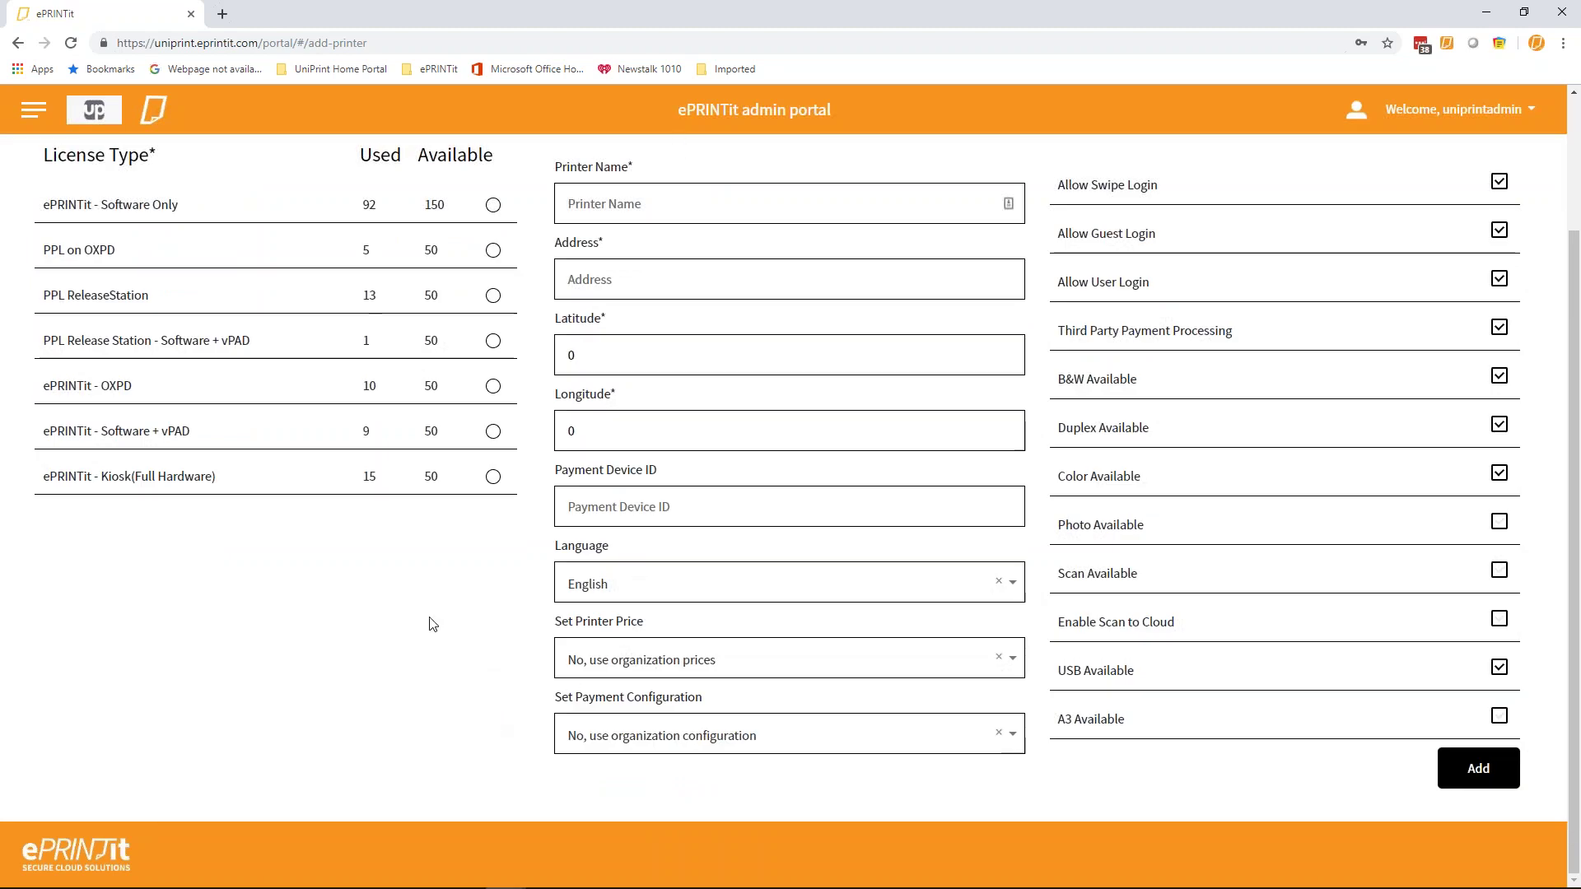
# Set the new printer's pricing to "Yes, use printer prices" and review the price, tax and transaction fee fields.
pyautogui.click(1016, 669)
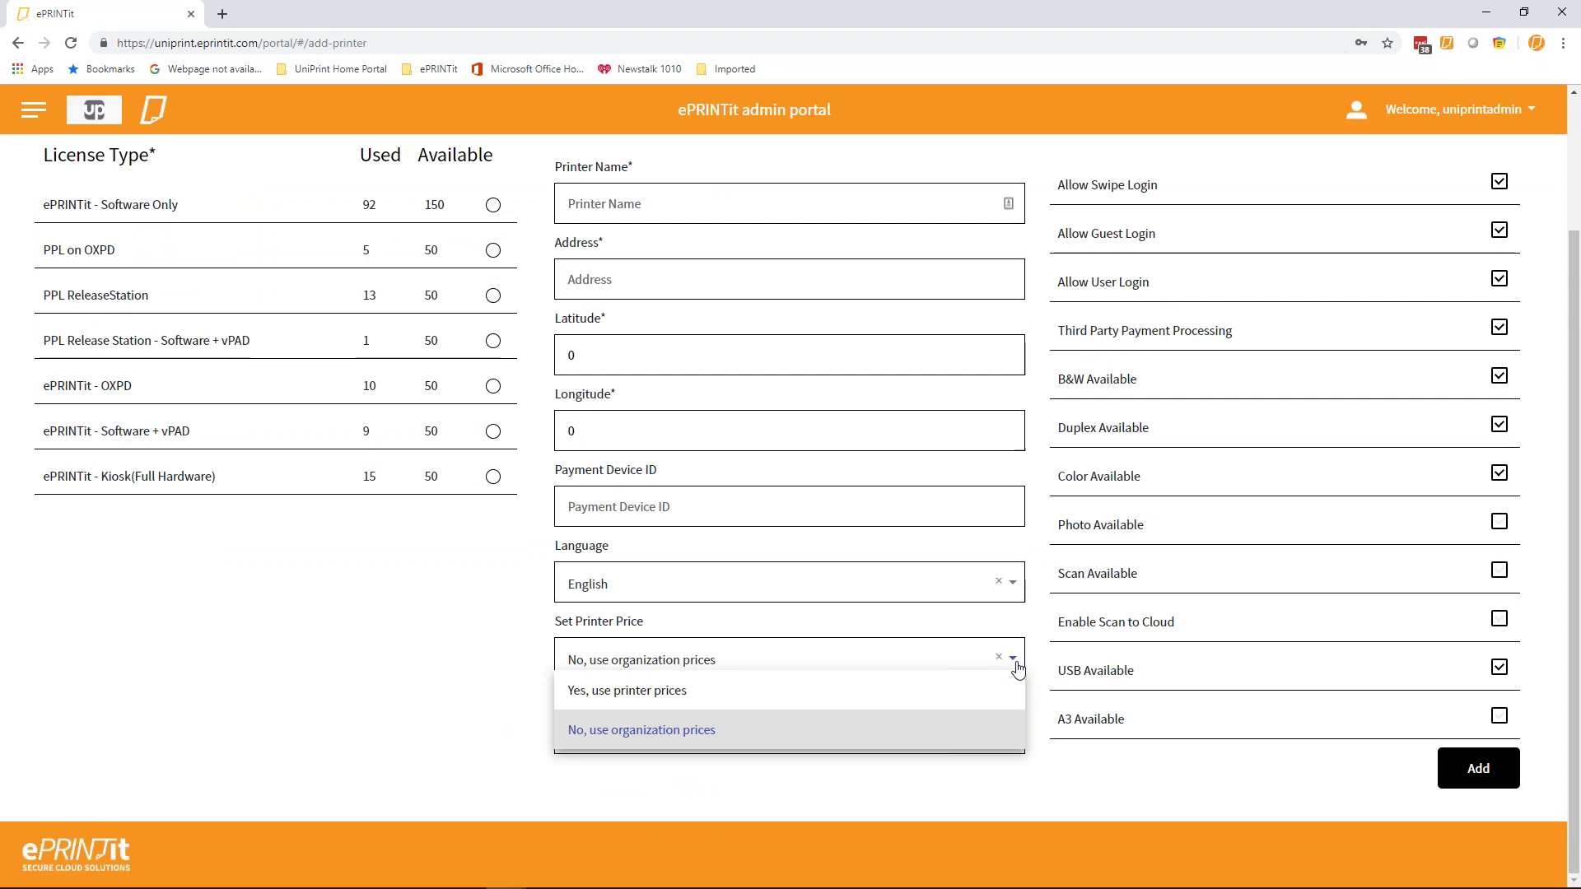
pyautogui.click(630, 698)
pyautogui.scroll(-3, 696, 684)
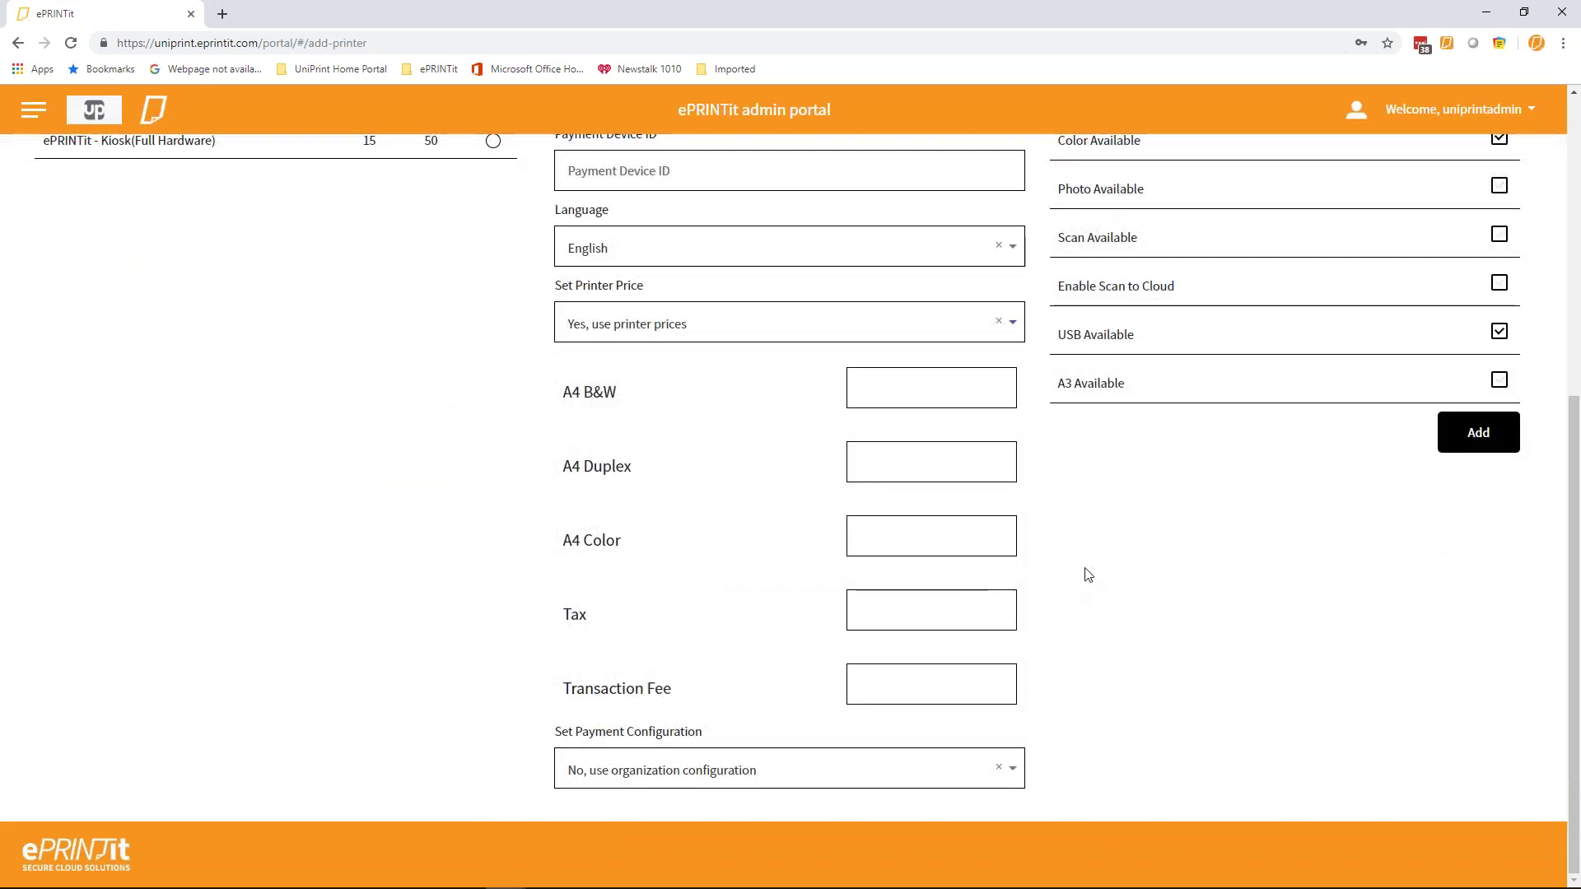
pyautogui.scroll(1, 1190, 622)
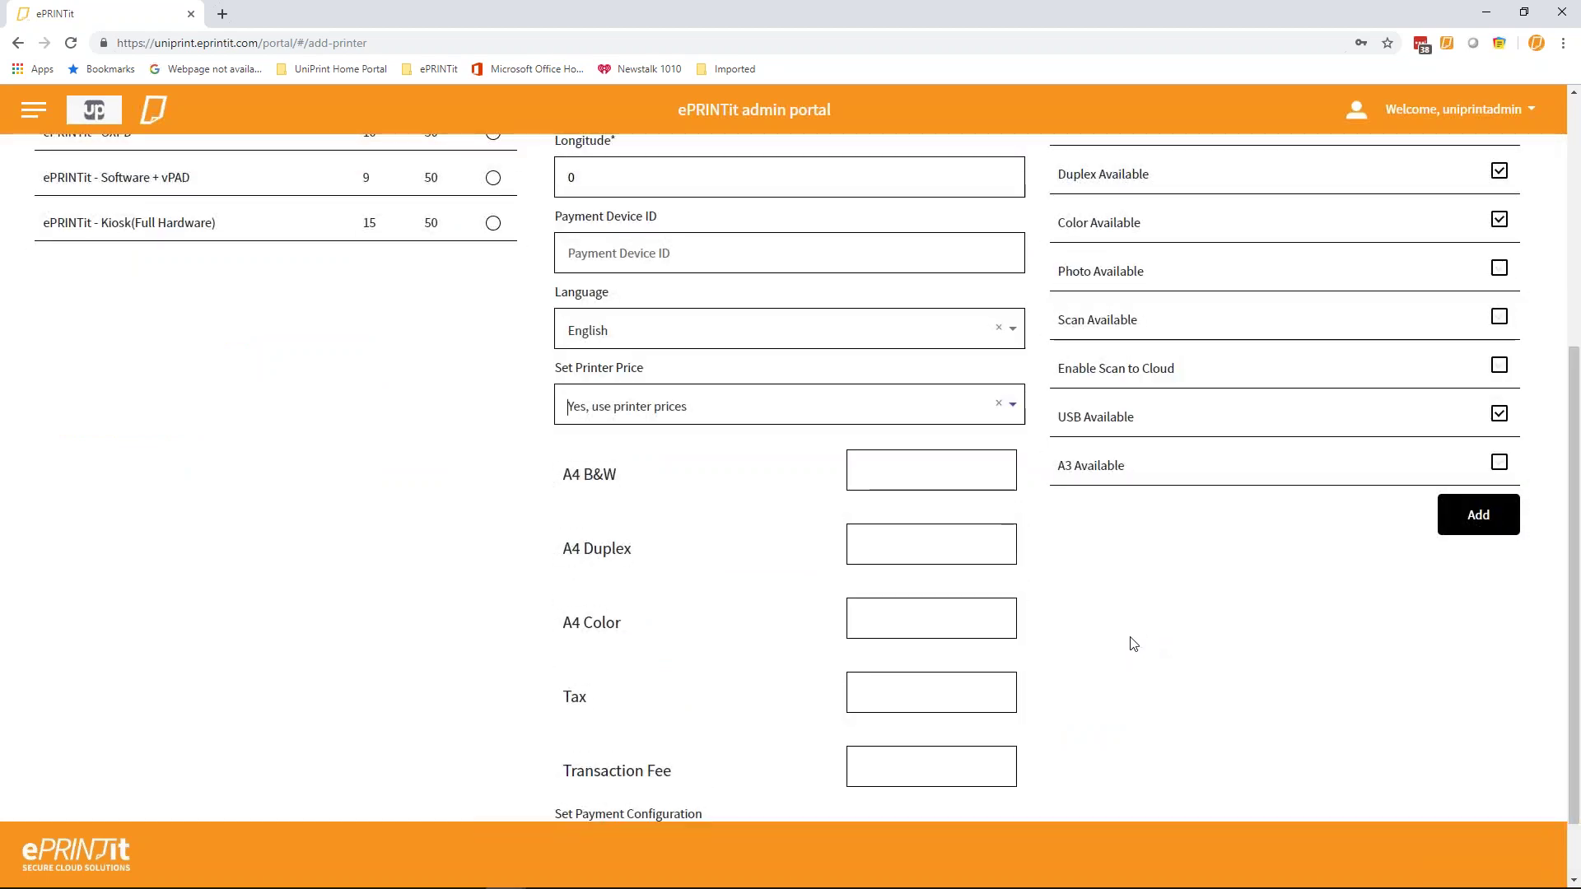
# Switch the new printer's pricing back to "No, use organization prices".
pyautogui.click(1014, 413)
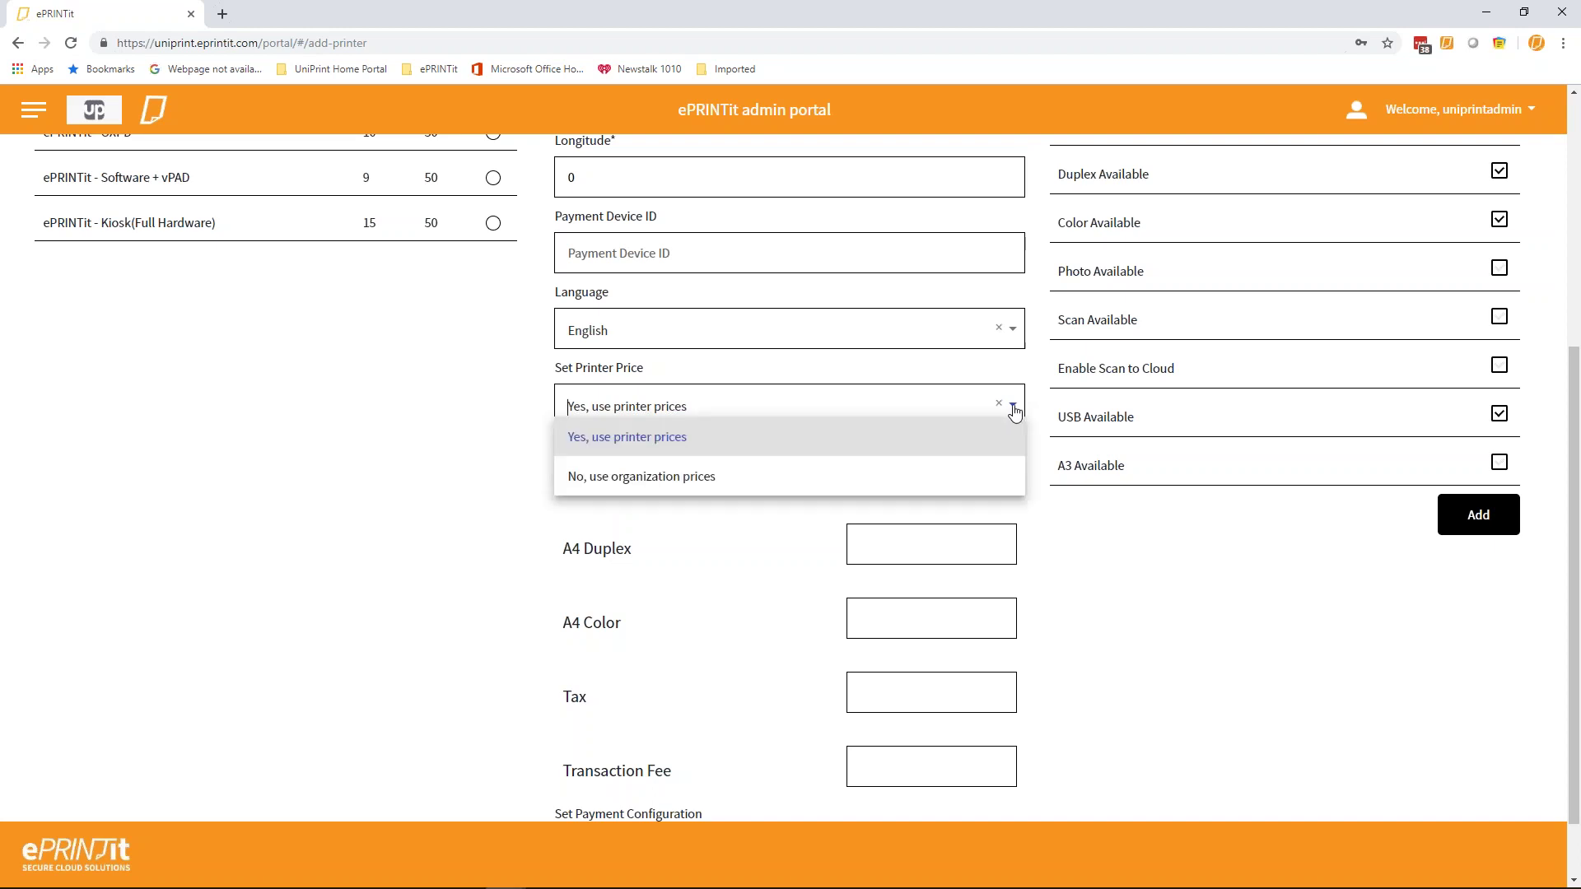
pyautogui.click(635, 472)
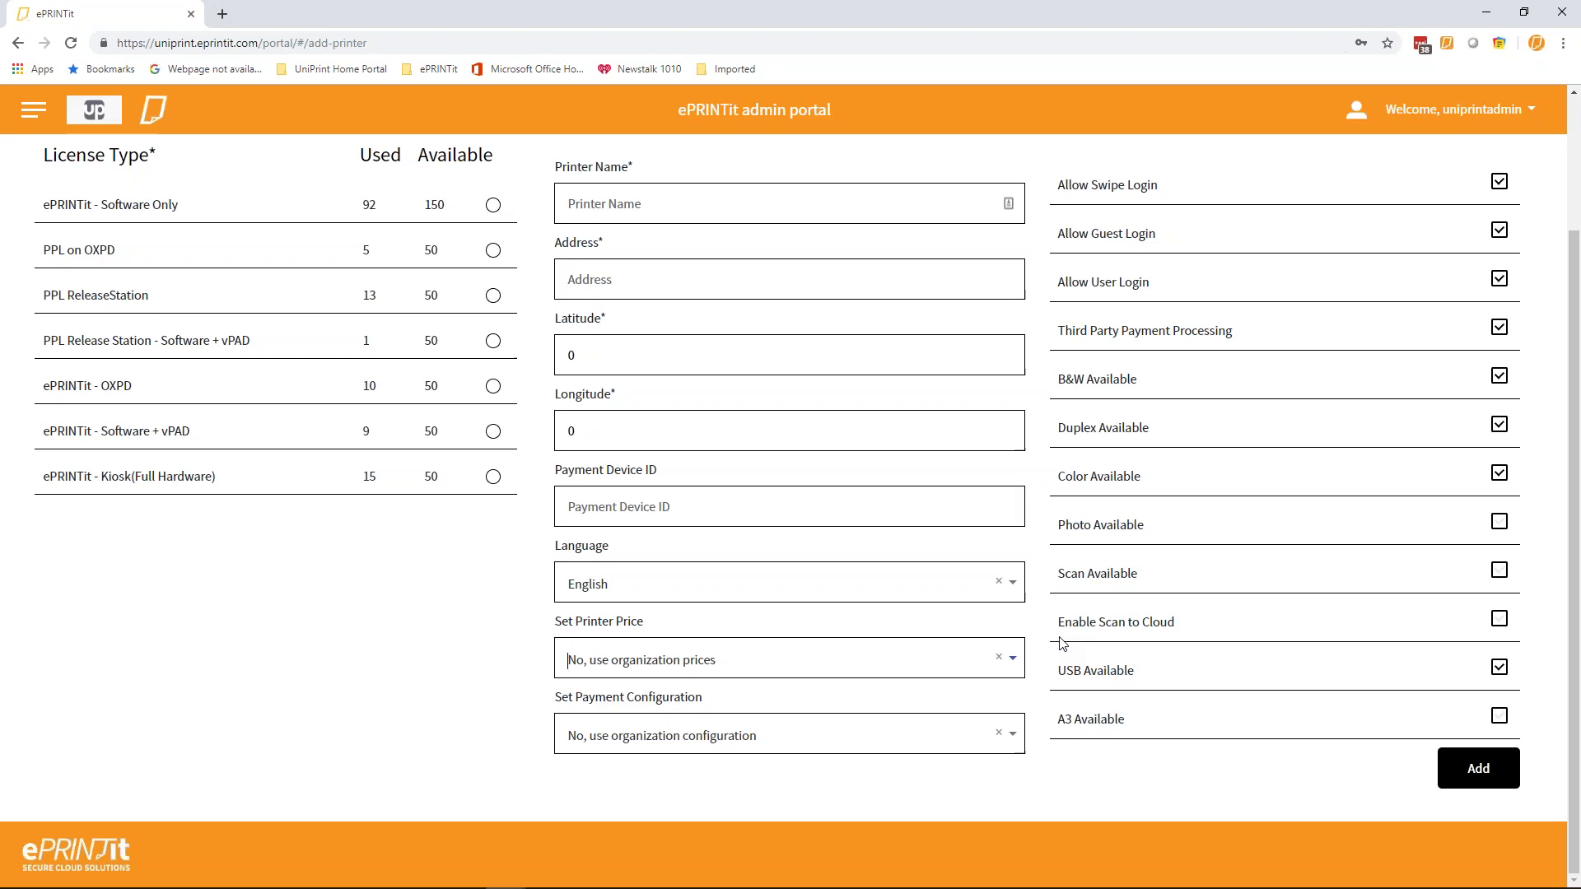
pyautogui.scroll(1, 1058, 657)
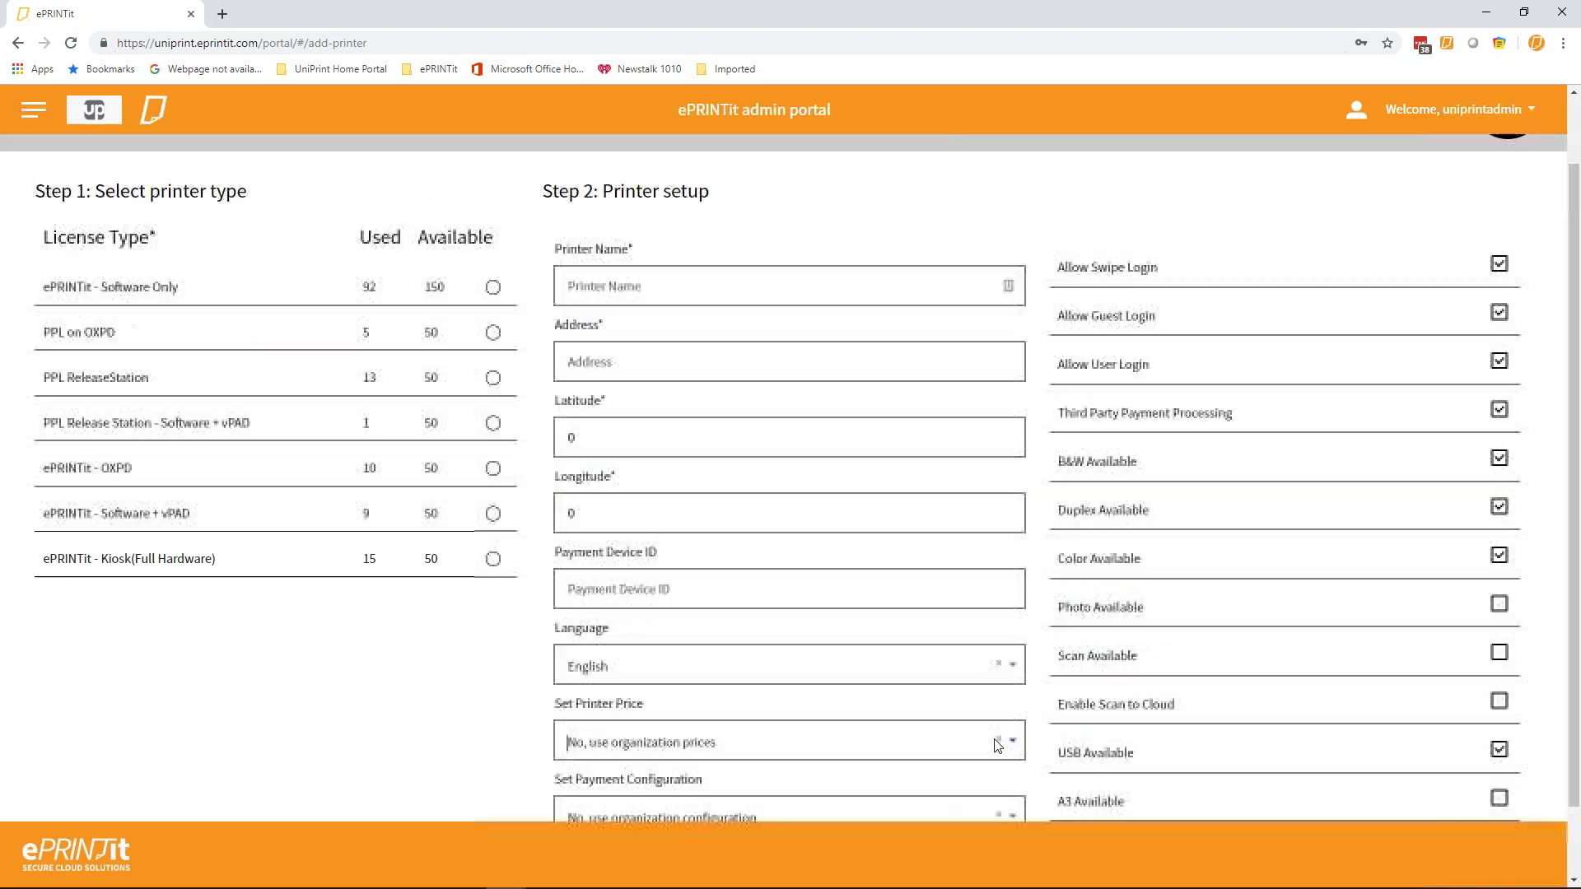
pyautogui.scroll(-1, 1041, 724)
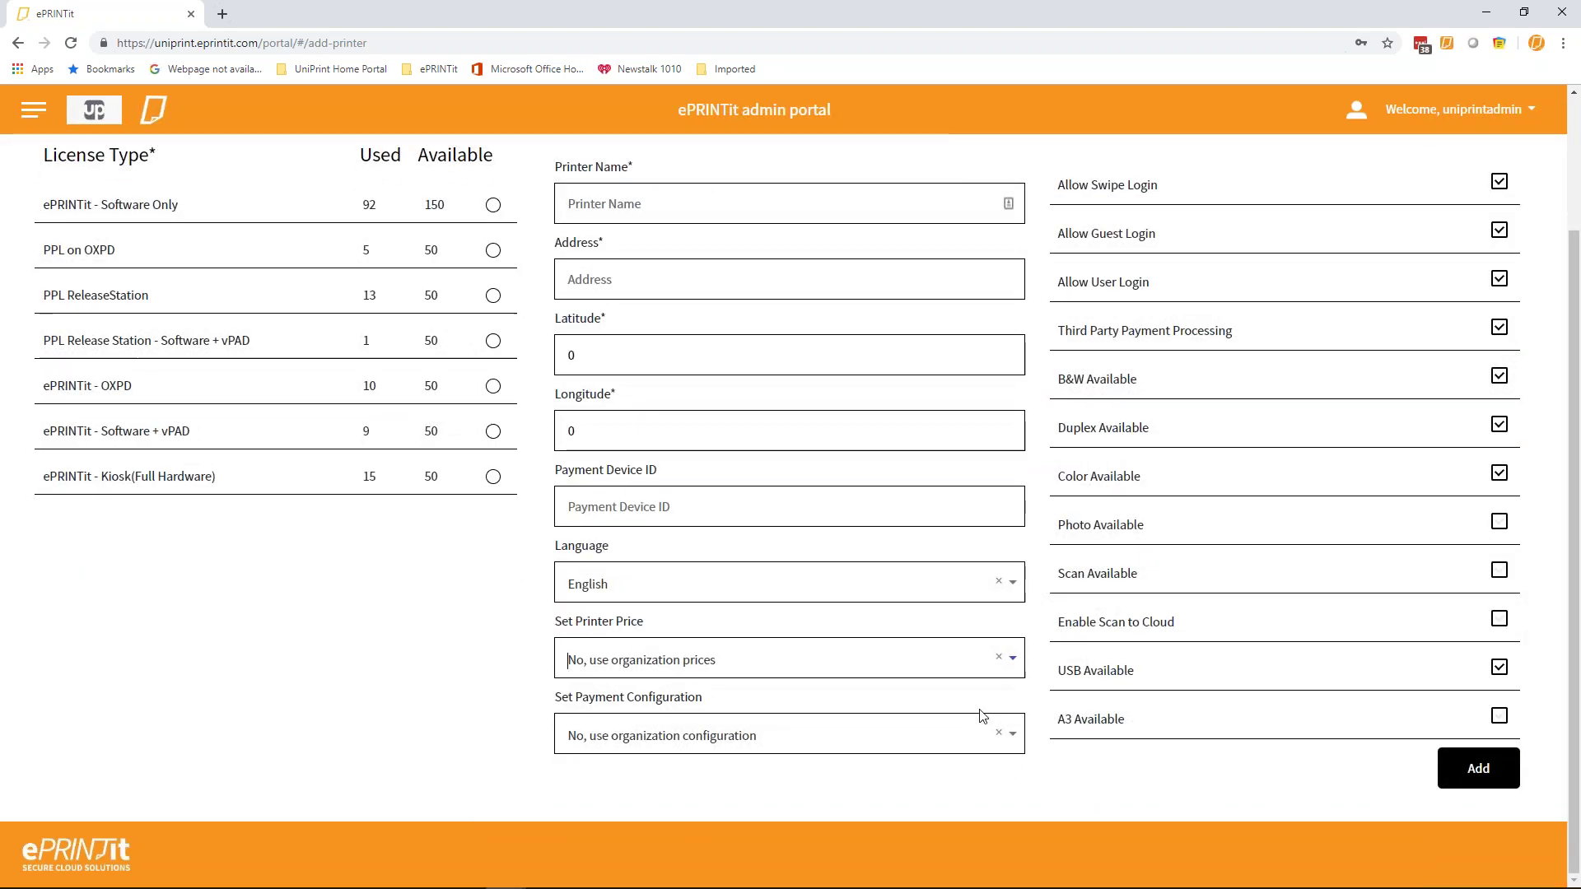
# Set the new printer's payment configuration to "Yes, use printer configuration" and review the Stripe key fields.
pyautogui.click(1011, 734)
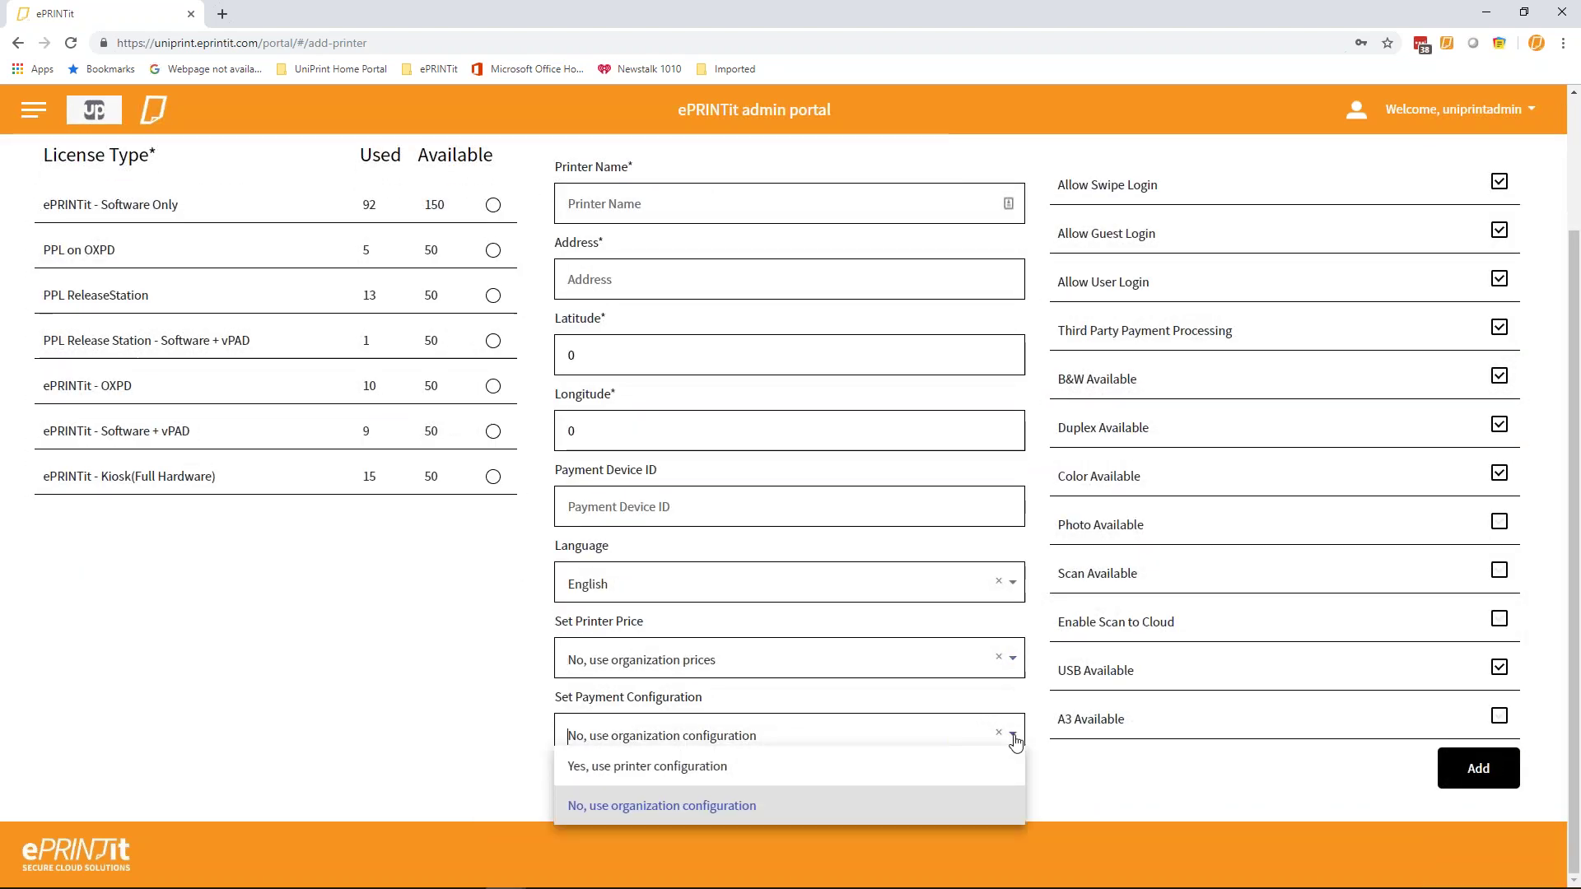
pyautogui.click(658, 768)
pyautogui.scroll(-2, 1070, 741)
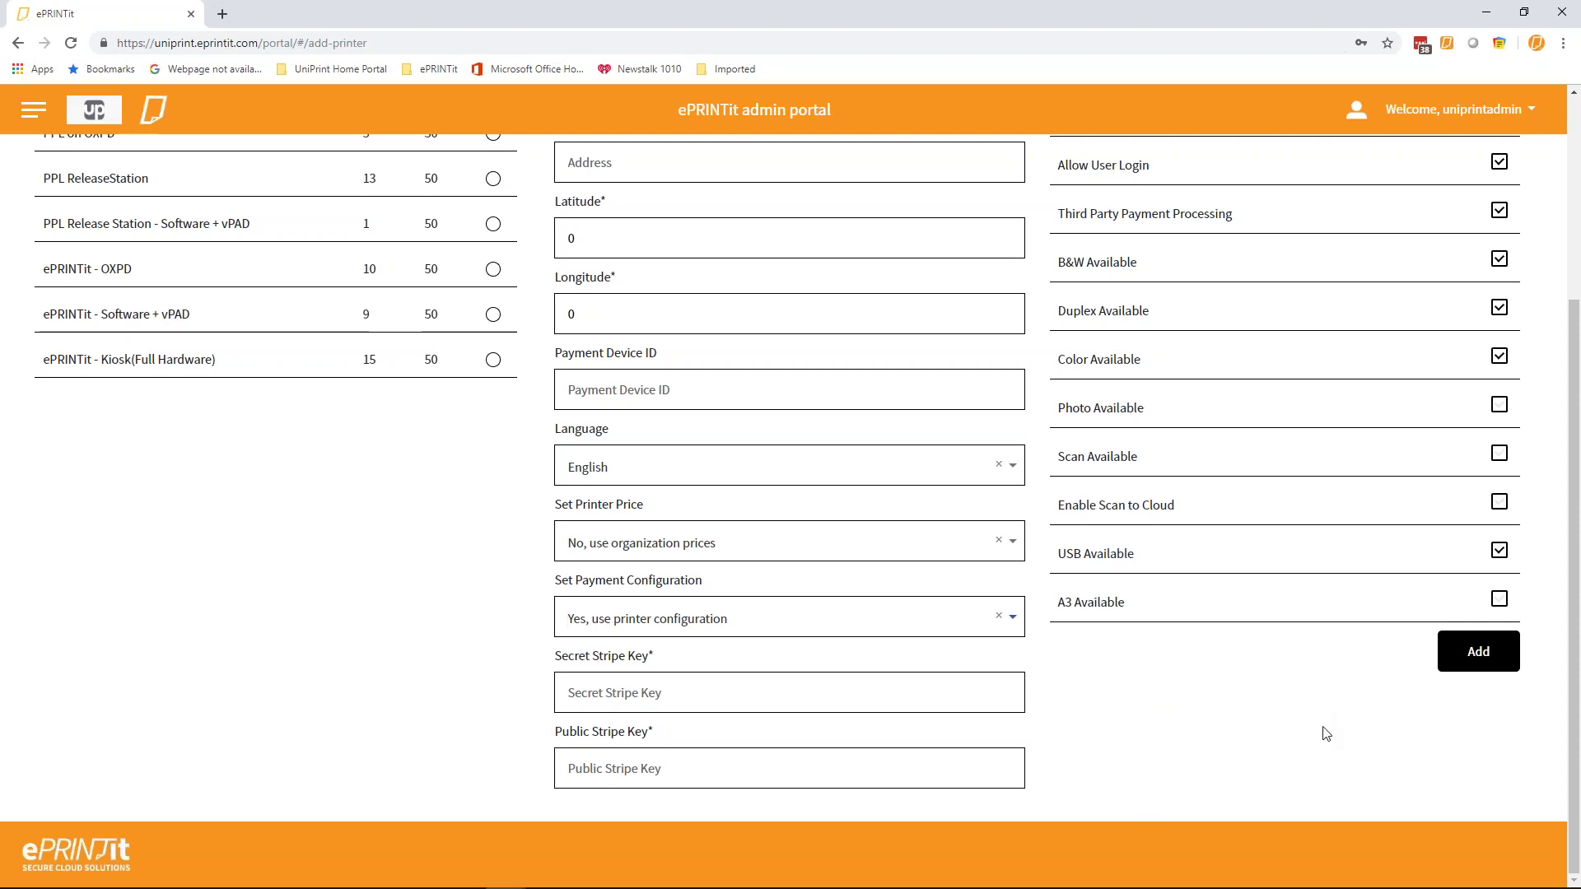
pyautogui.scroll(2, 1277, 740)
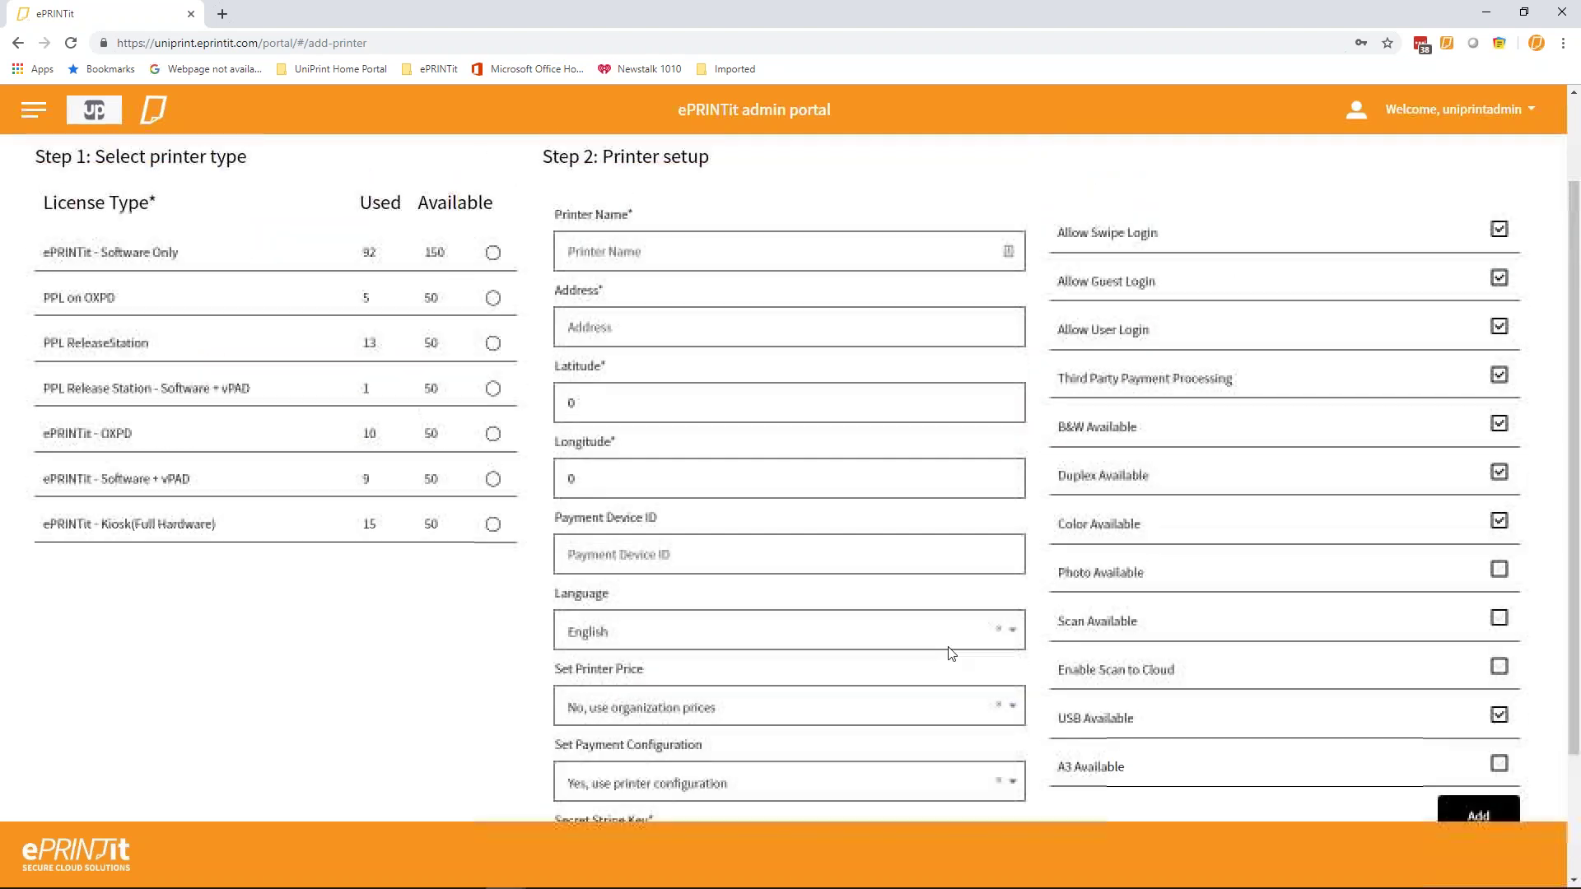
# Abandon the new printer without saving and go back to the printer list.
pyautogui.click(37, 111)
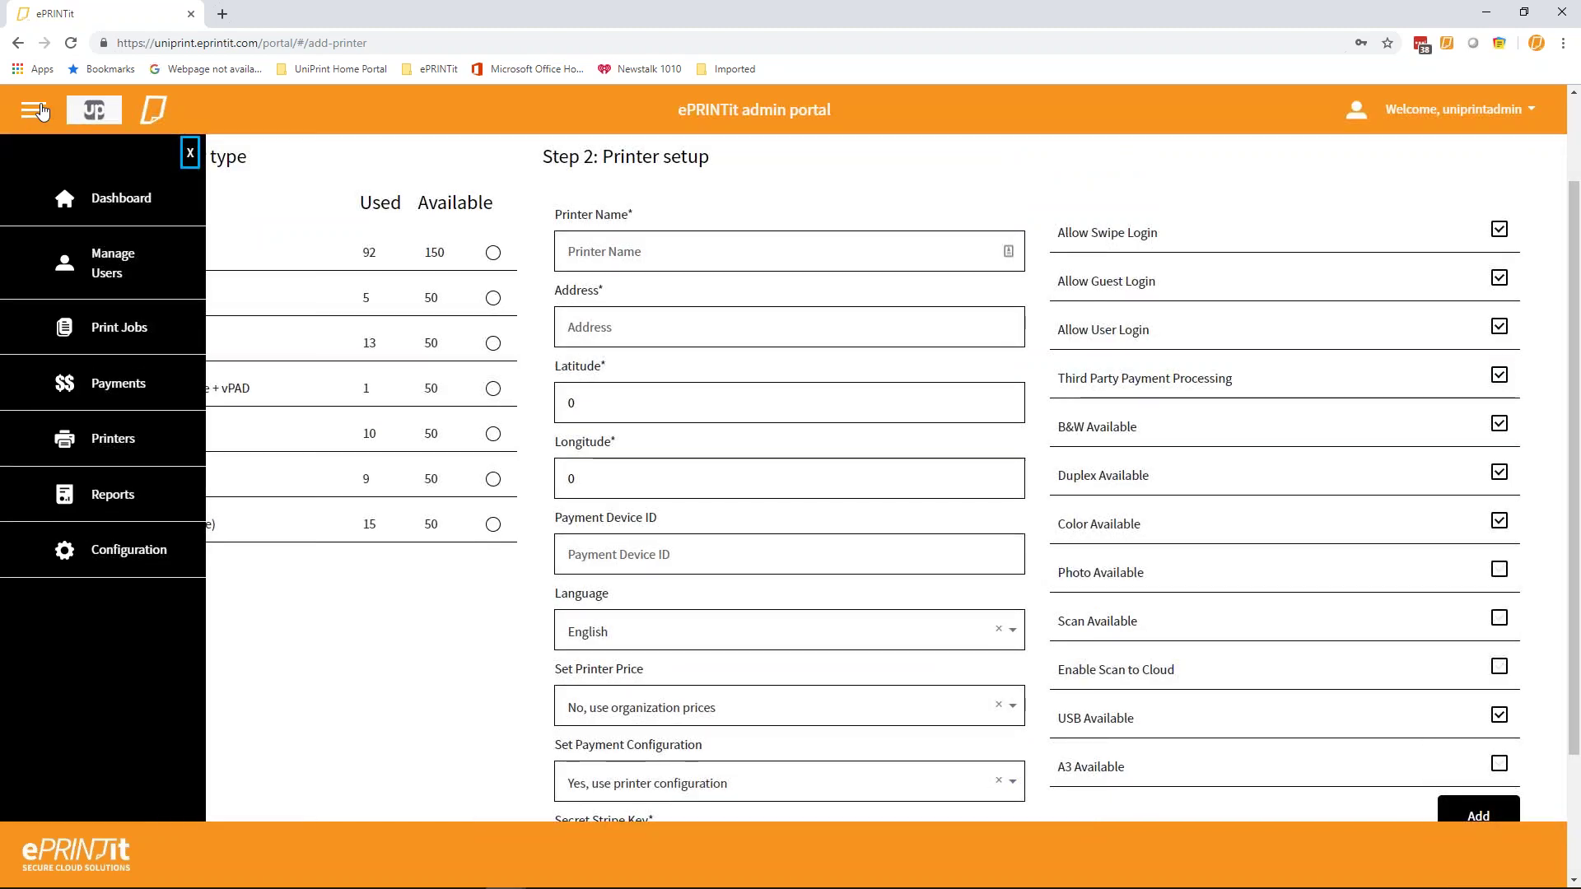
pyautogui.click(107, 442)
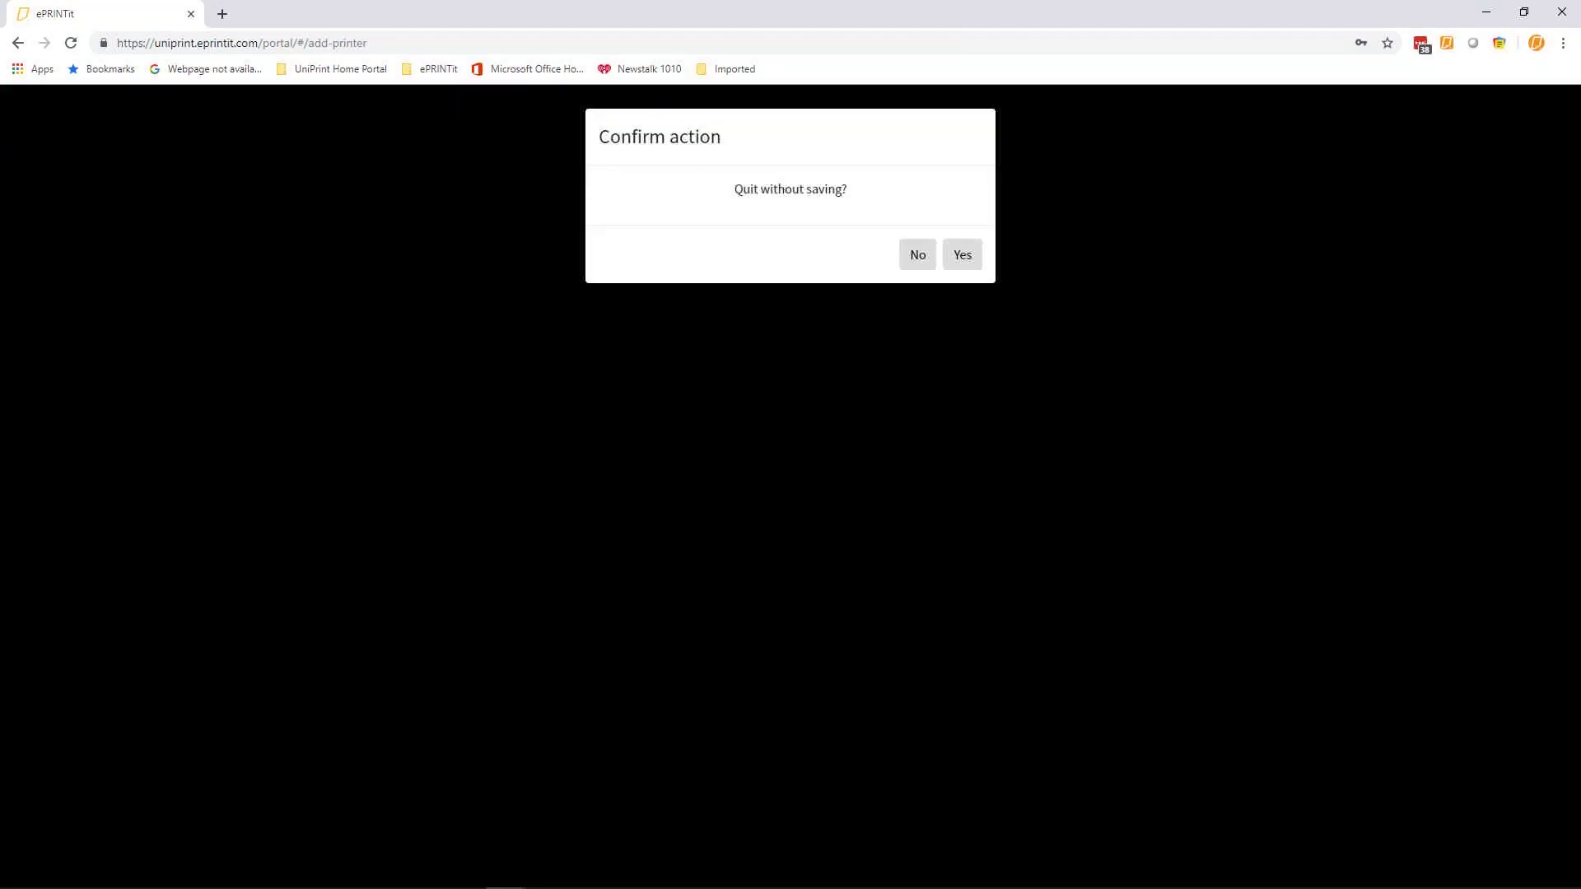
pyautogui.click(961, 256)
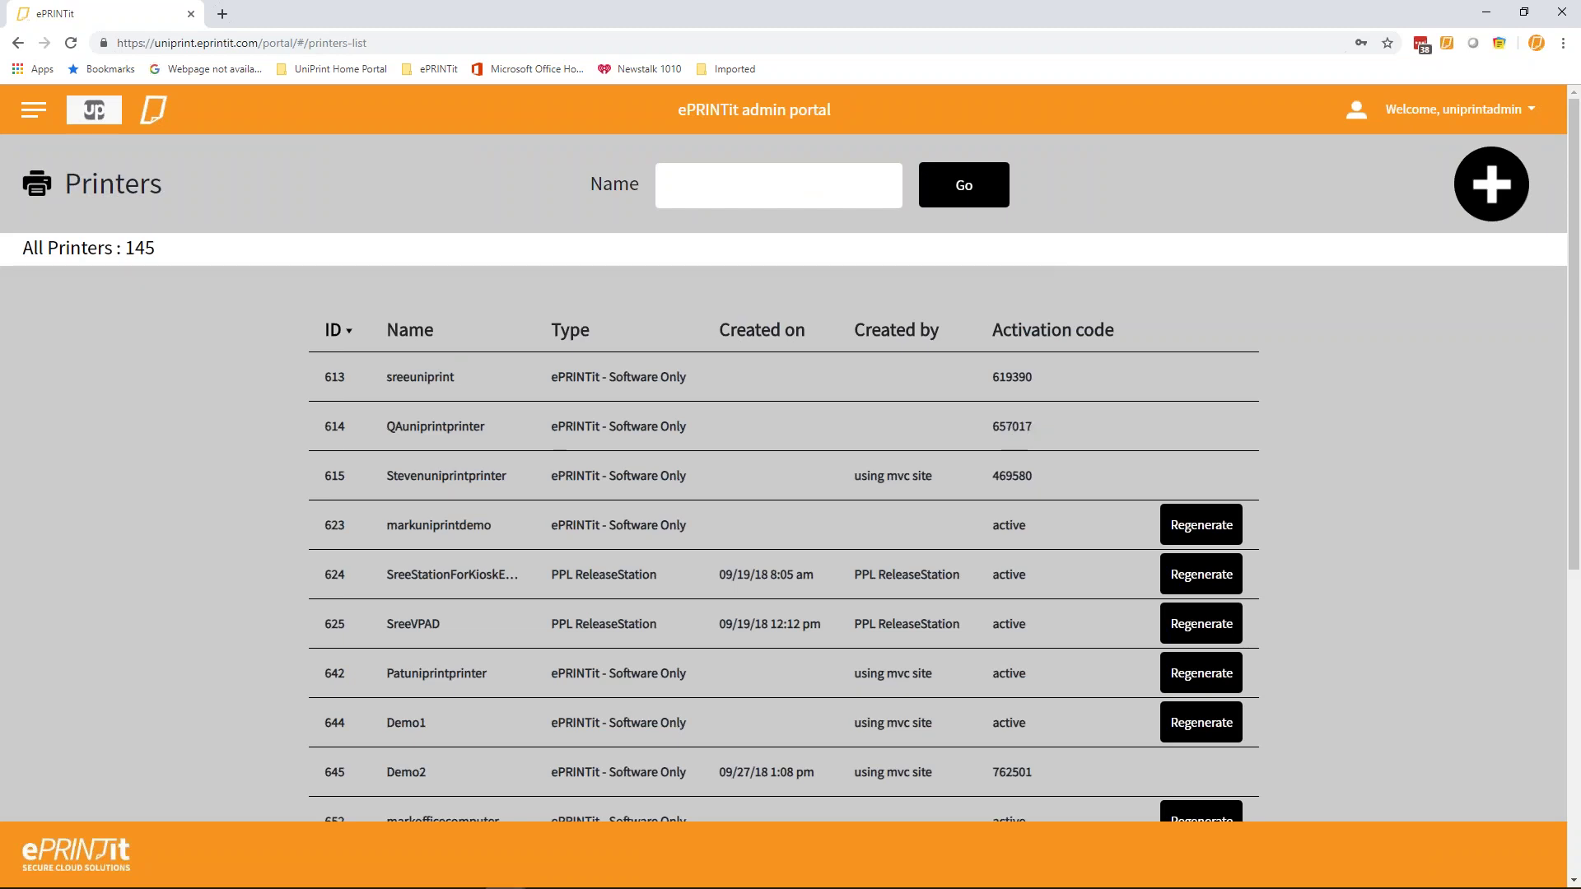
# Open the detailed Payments report and export it as a CSV file.
pyautogui.click(29, 116)
pyautogui.click(106, 497)
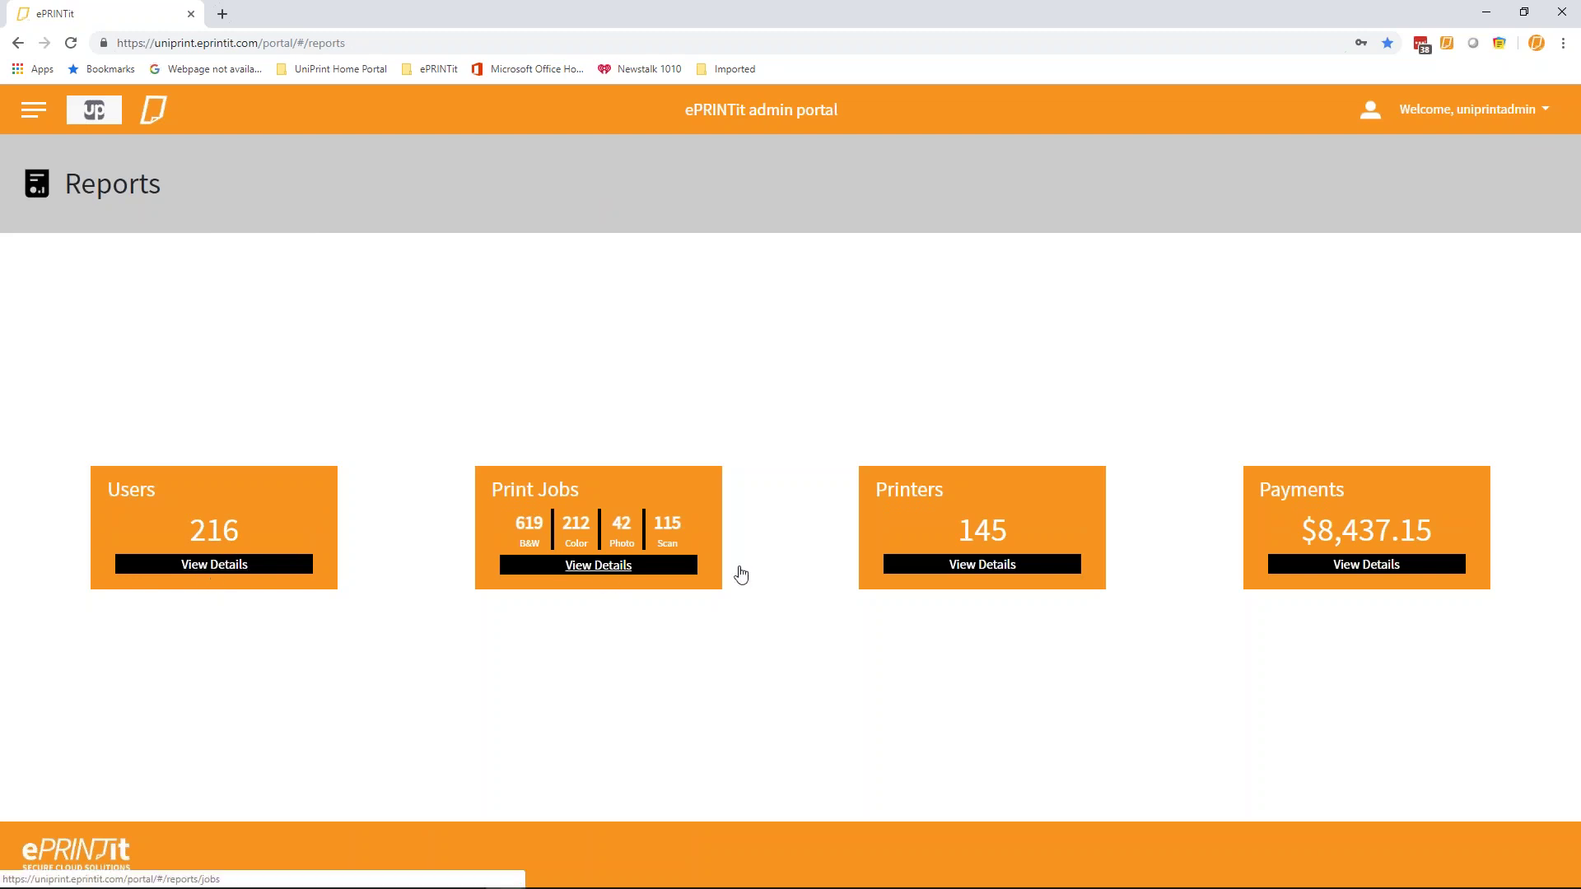
pyautogui.click(1373, 567)
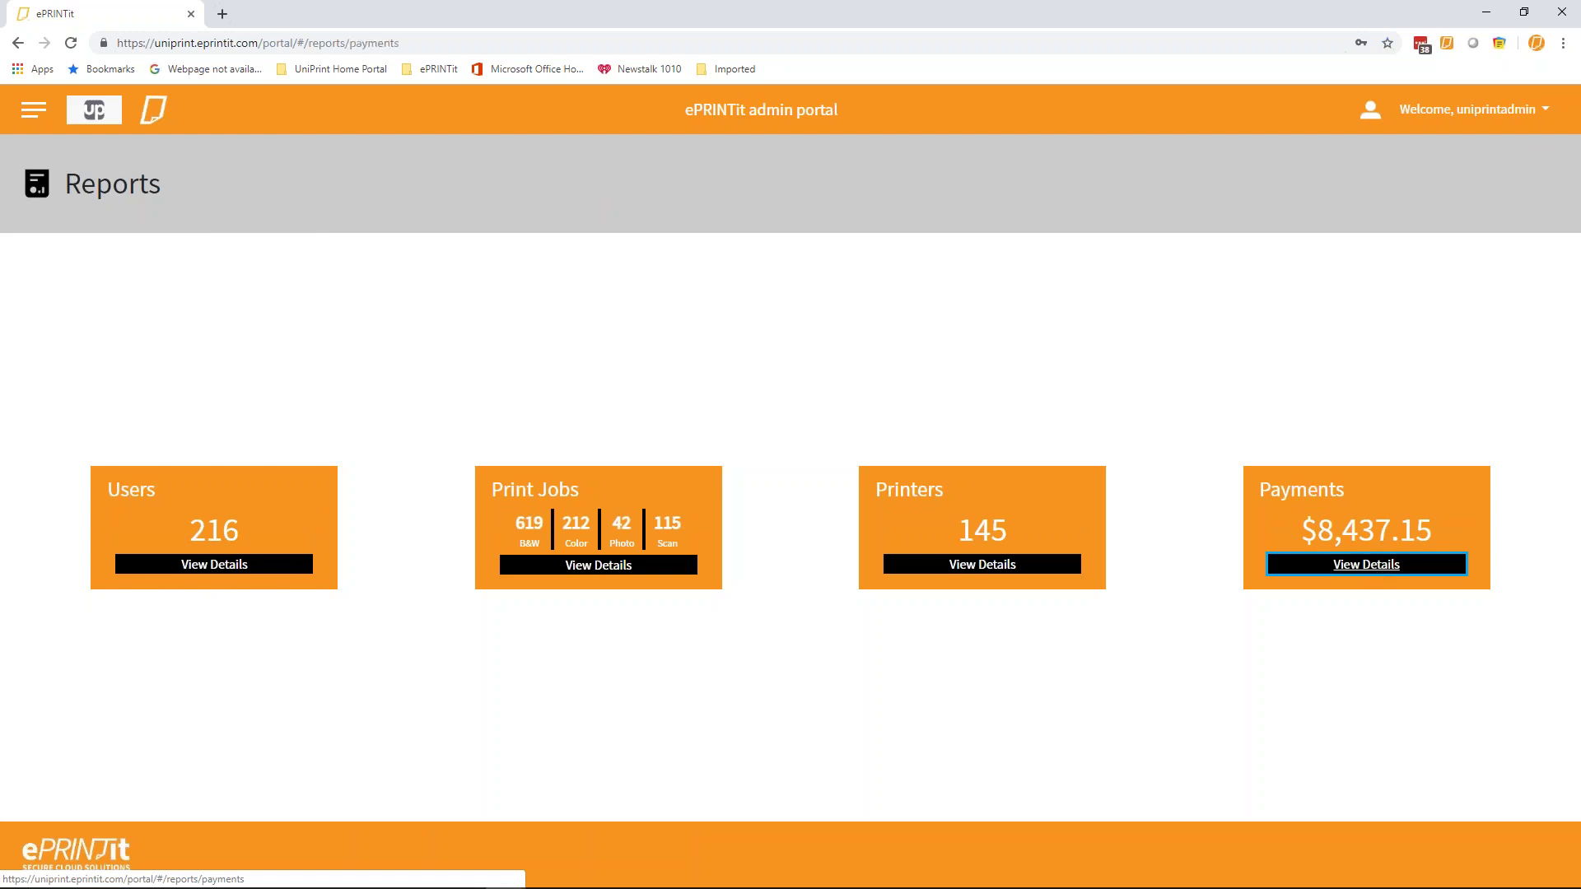
pyautogui.click(1406, 193)
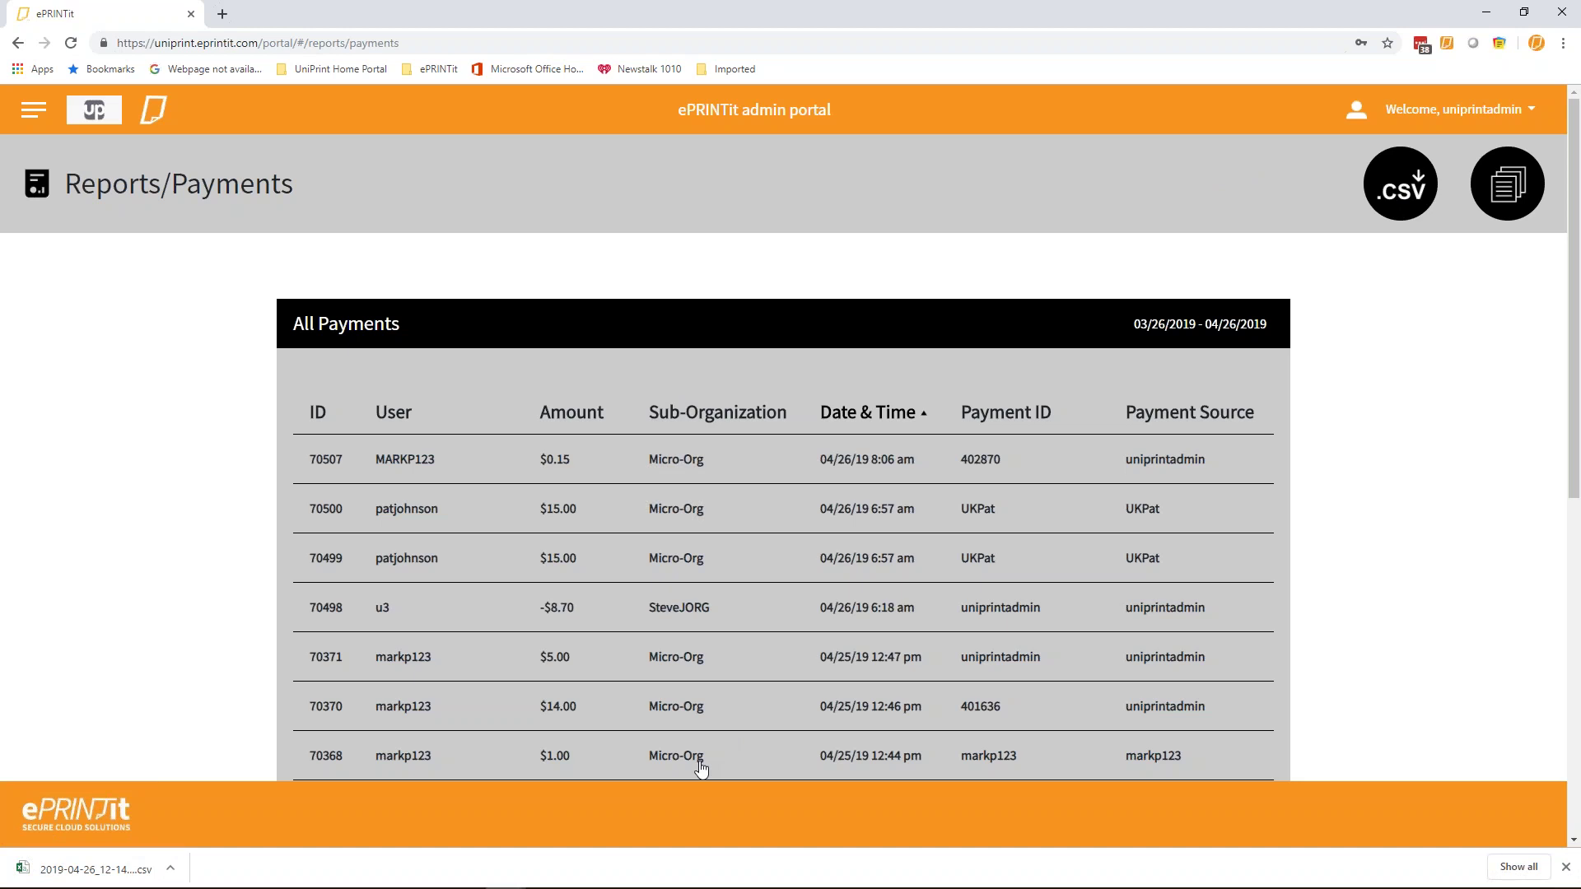
# Open the LDAP configuration and review its server, admin user and certificate settings.
pyautogui.click(35, 121)
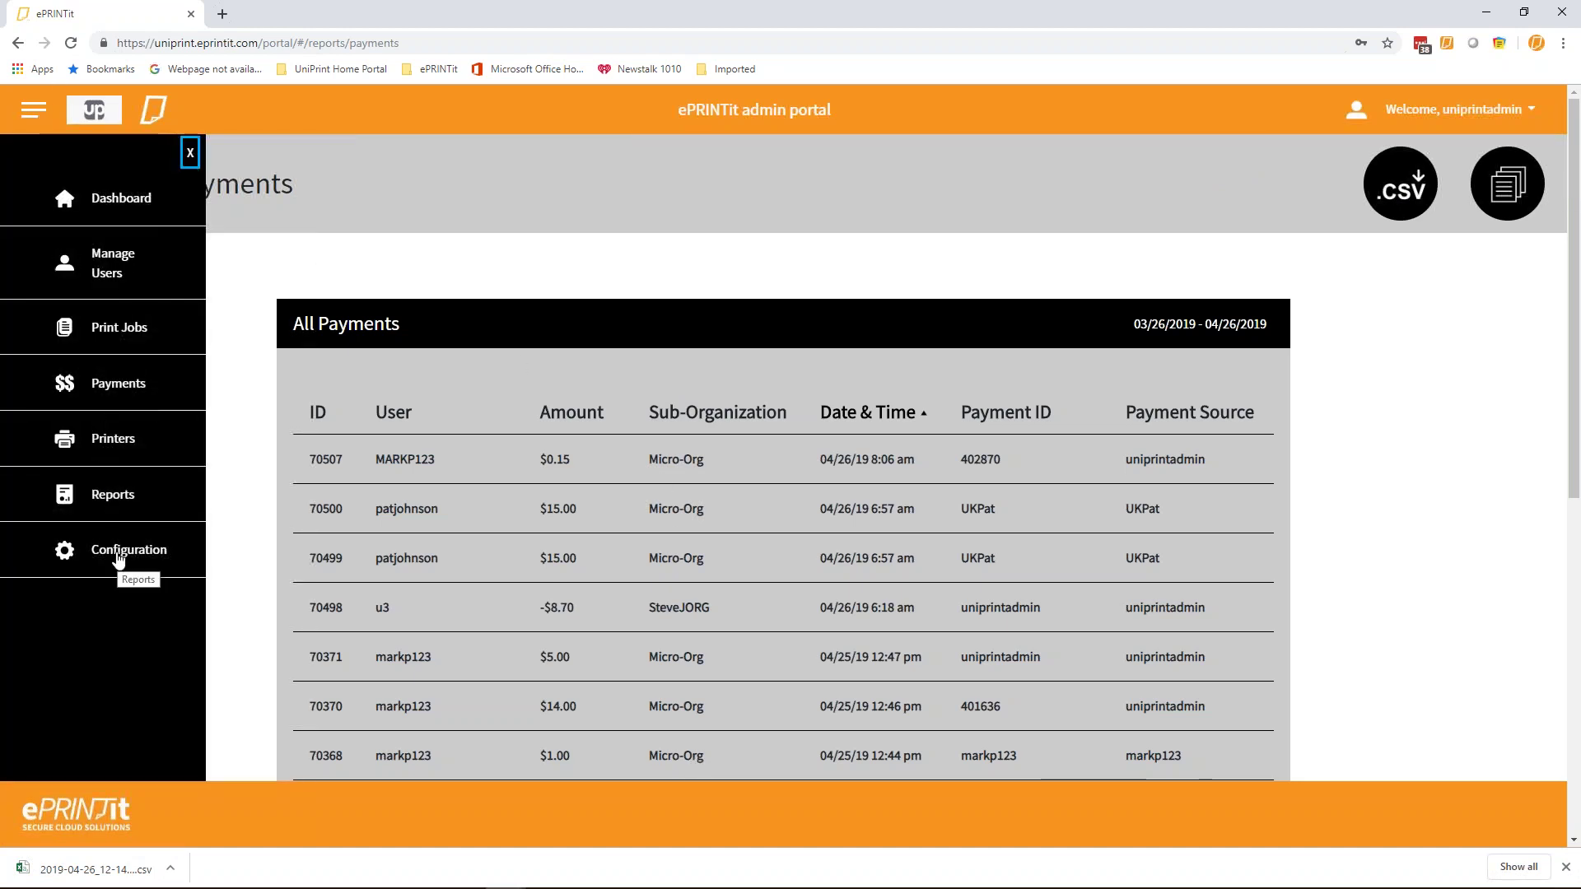
pyautogui.click(119, 558)
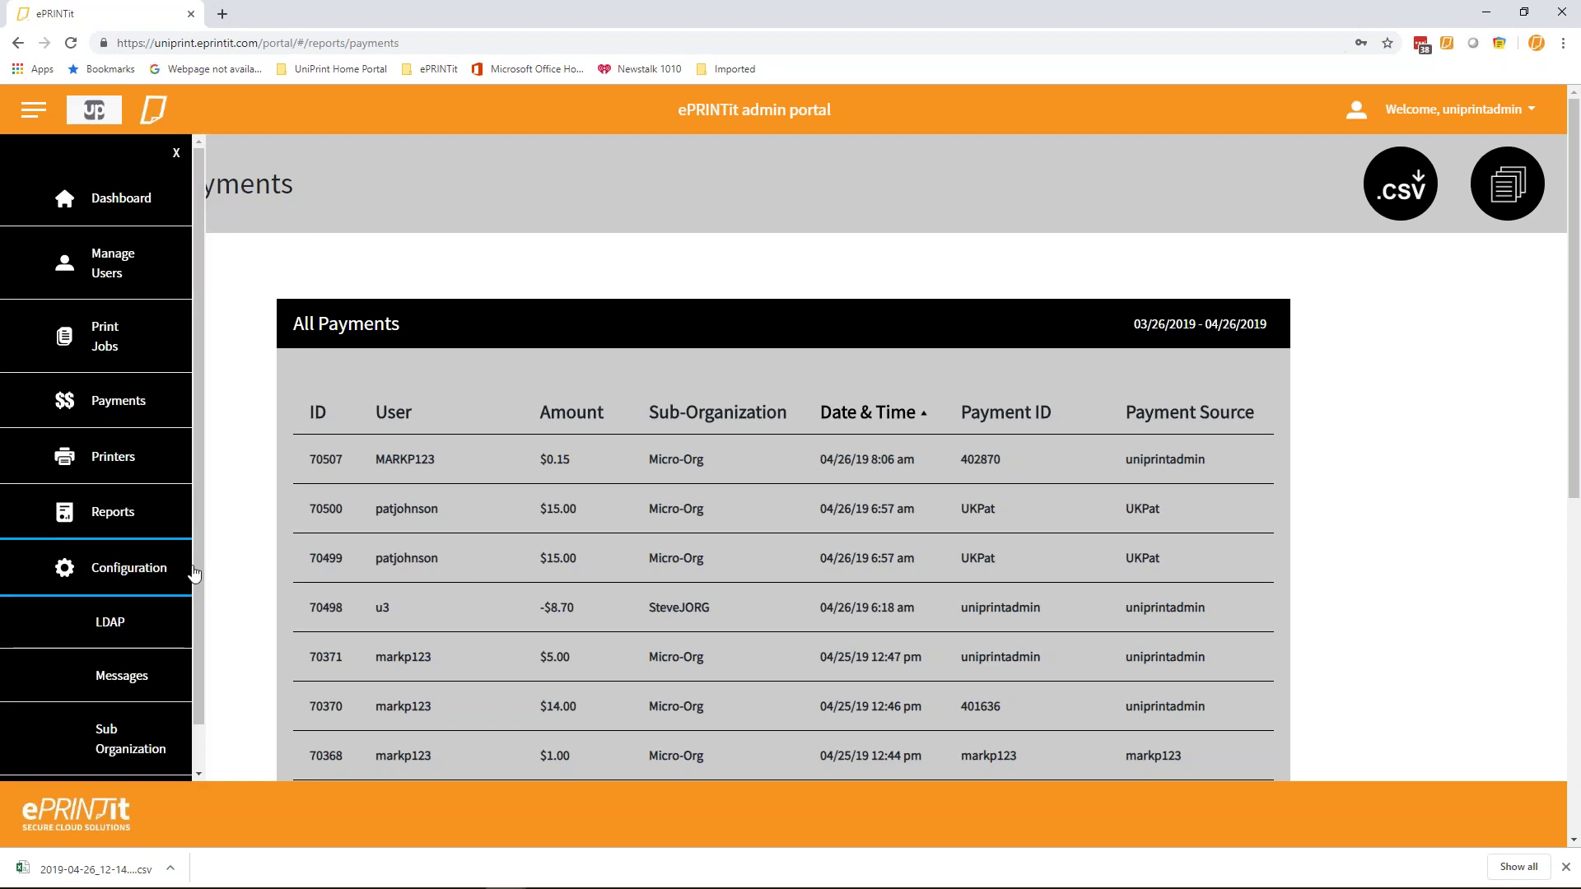
pyautogui.scroll(-1, 193, 572)
pyautogui.click(107, 575)
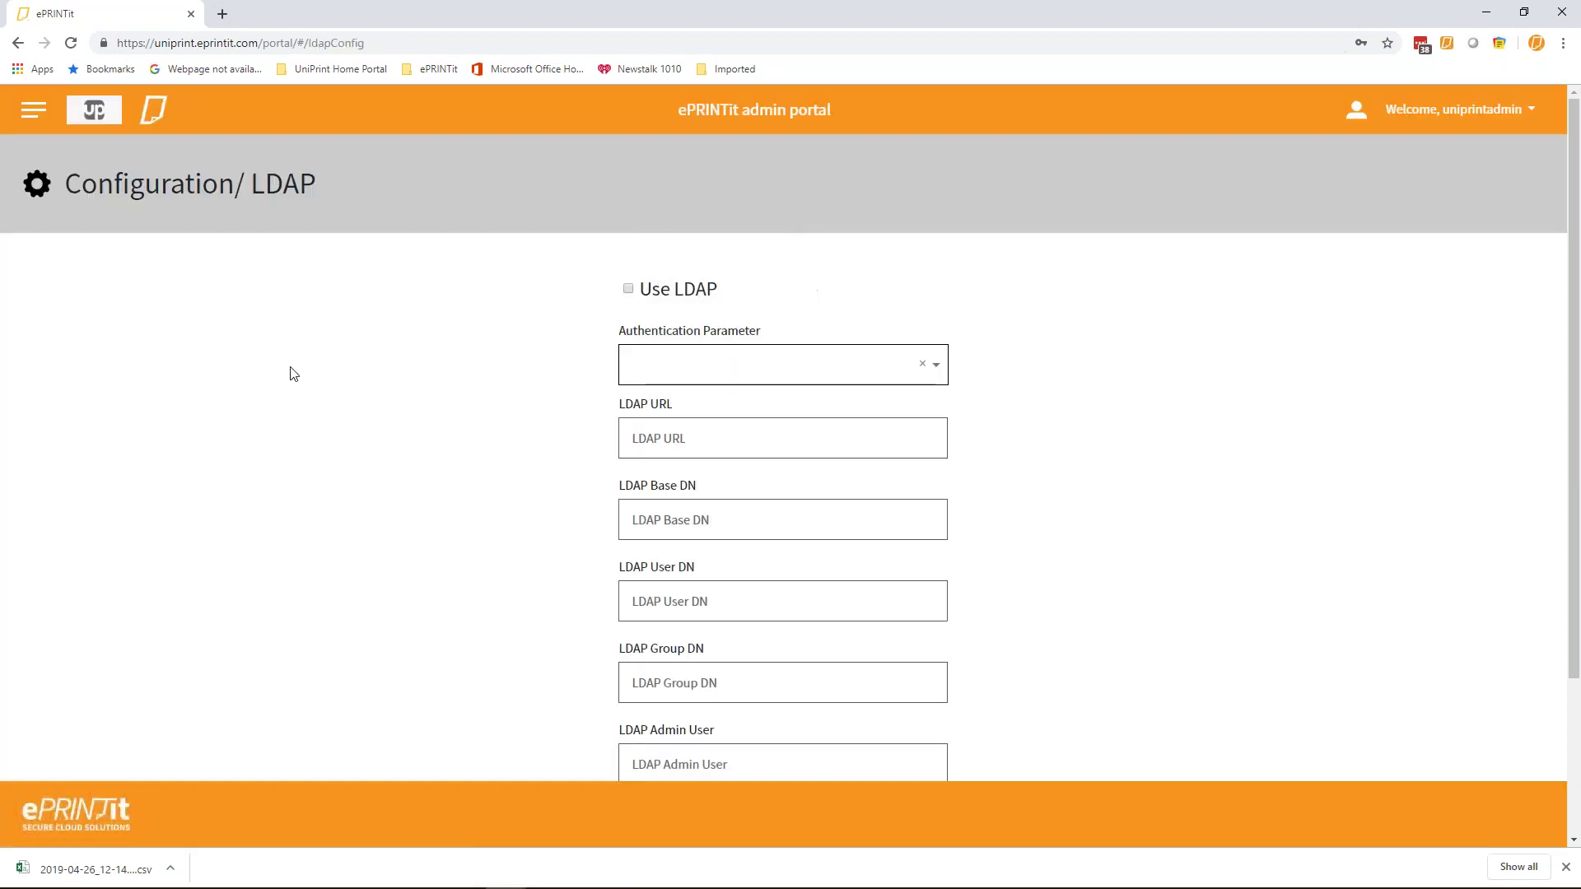
pyautogui.scroll(-2, 997, 420)
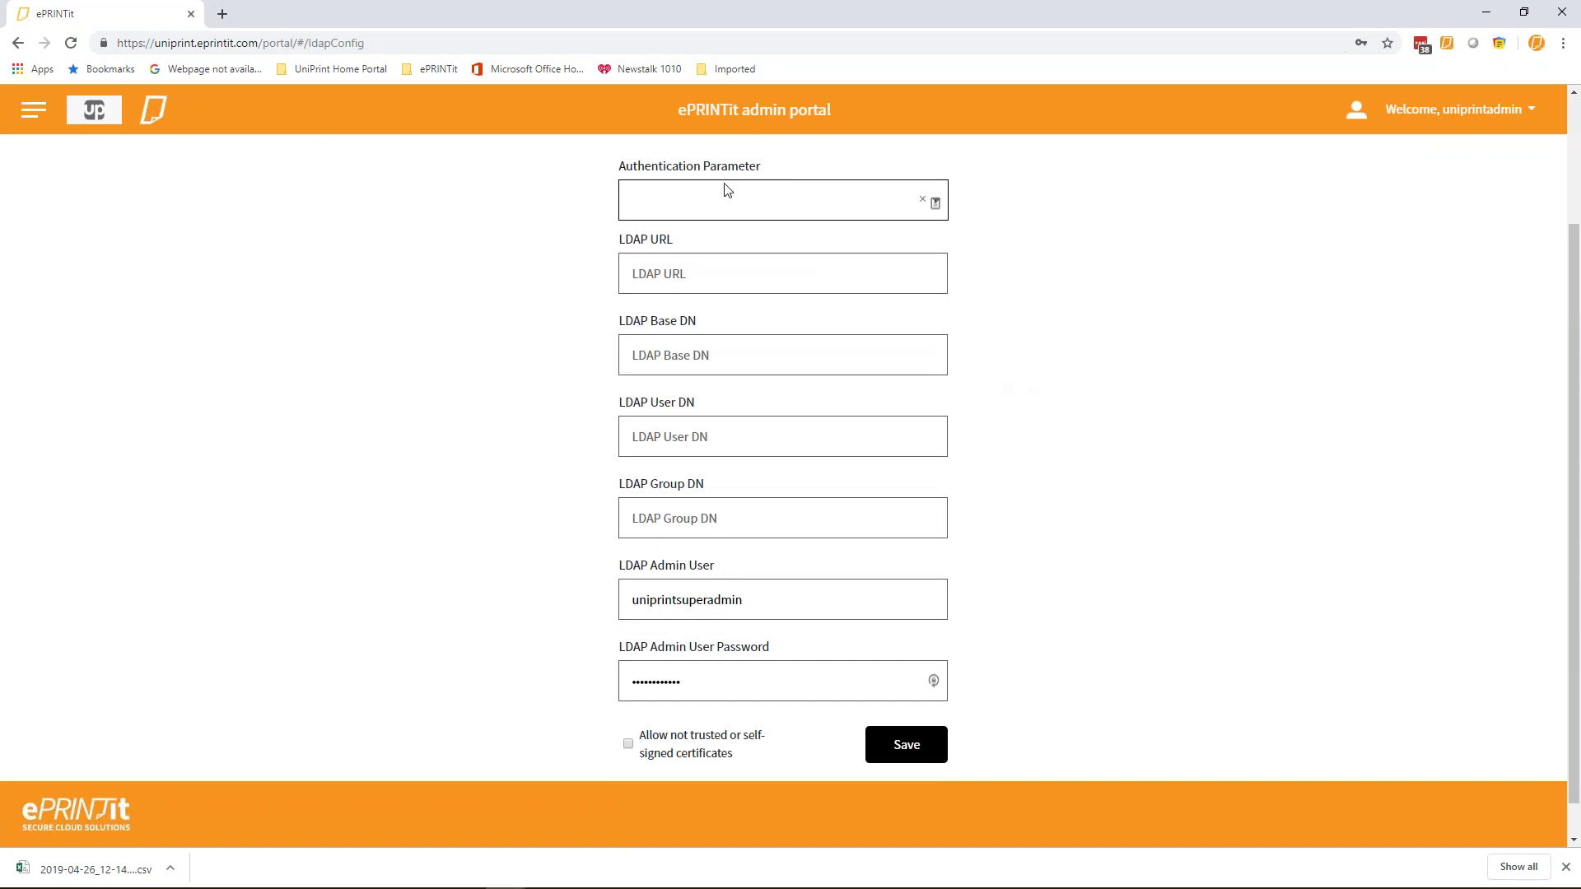
pyautogui.scroll(-1, 985, 724)
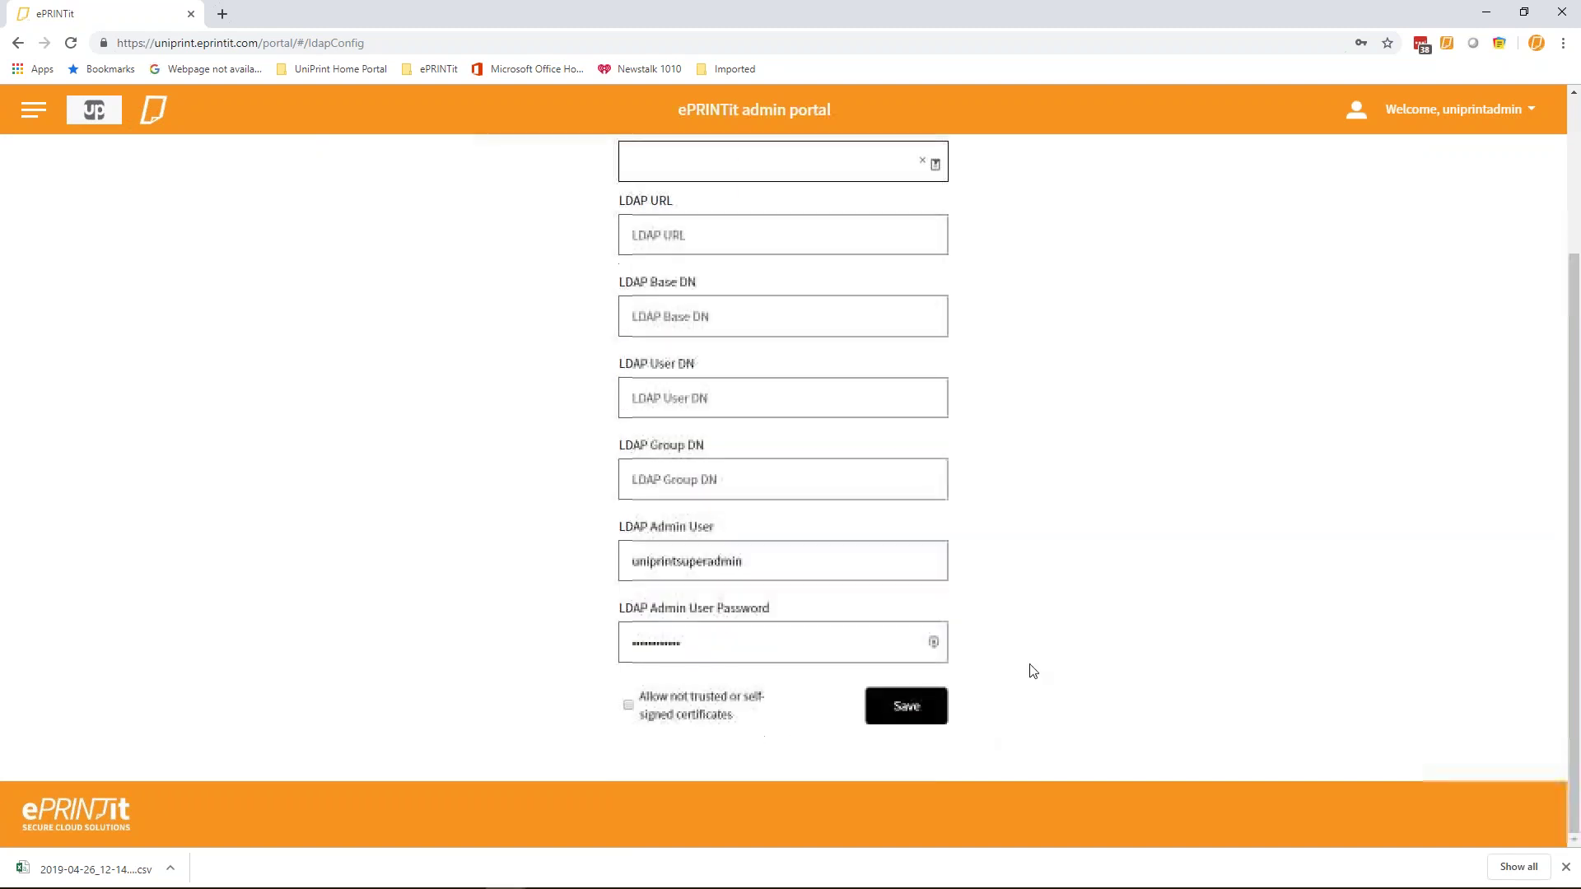
# Leave LDAP without saving, open the user messages configuration and highlight the message for the Add funds page.
pyautogui.click(33, 111)
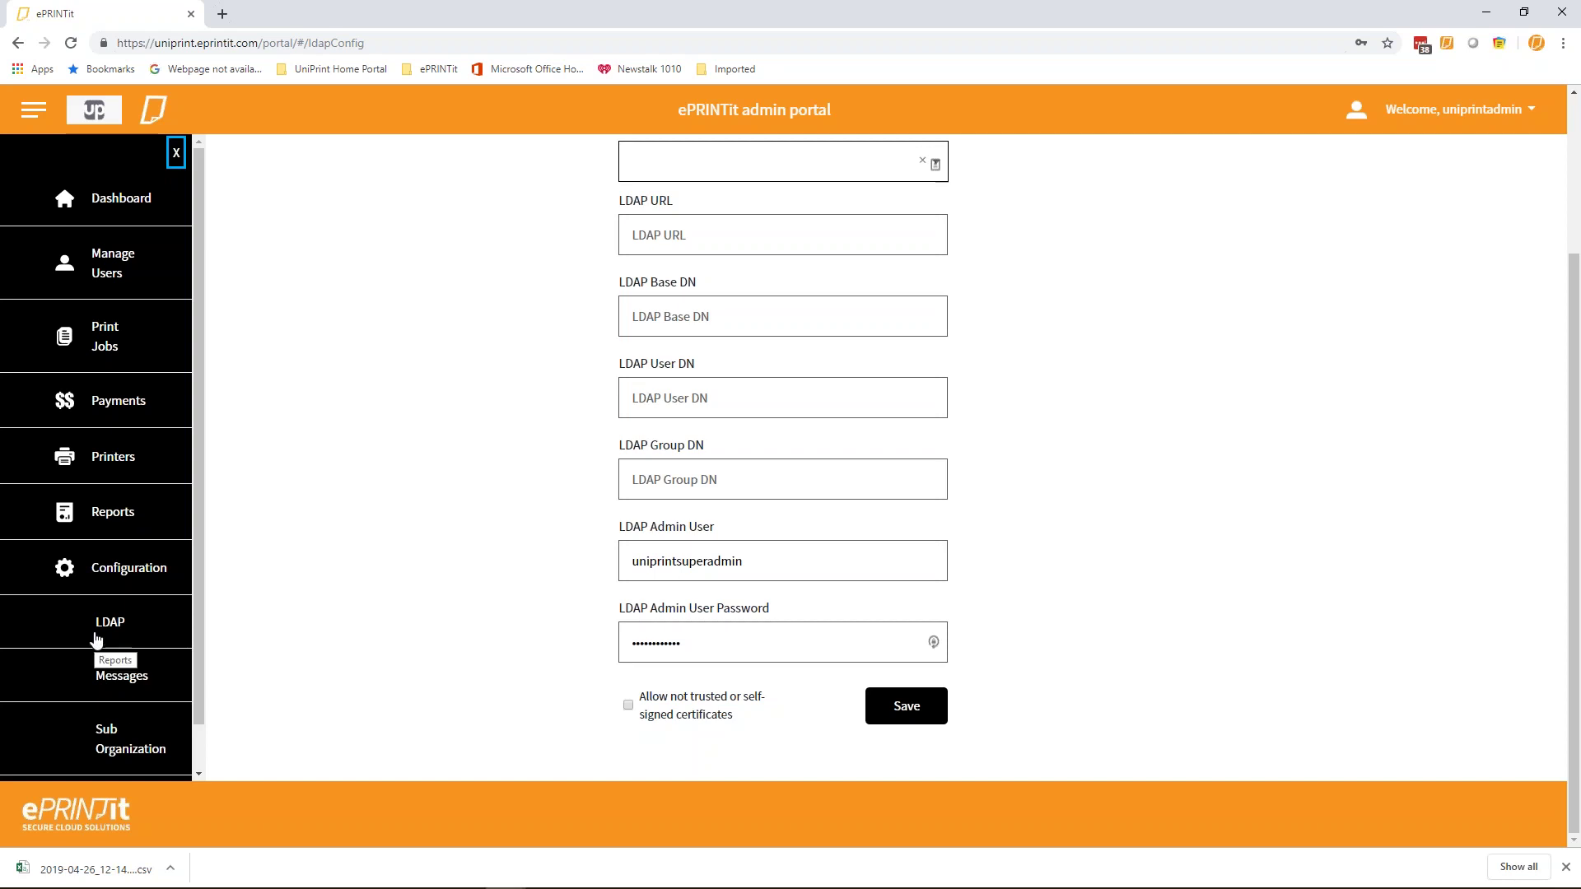
pyautogui.click(117, 677)
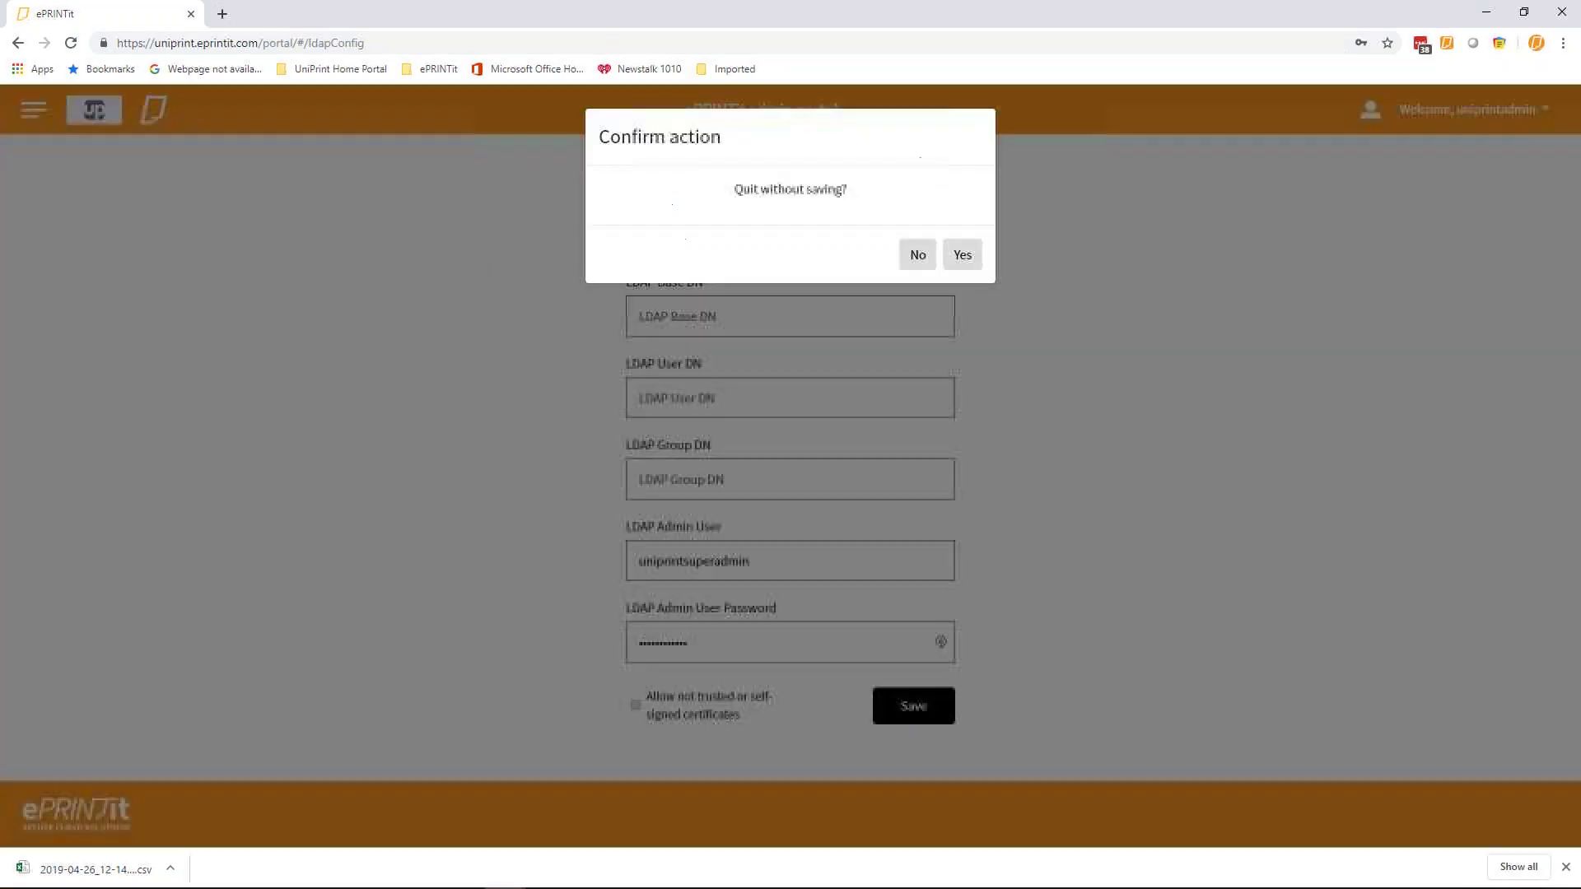
pyautogui.click(962, 257)
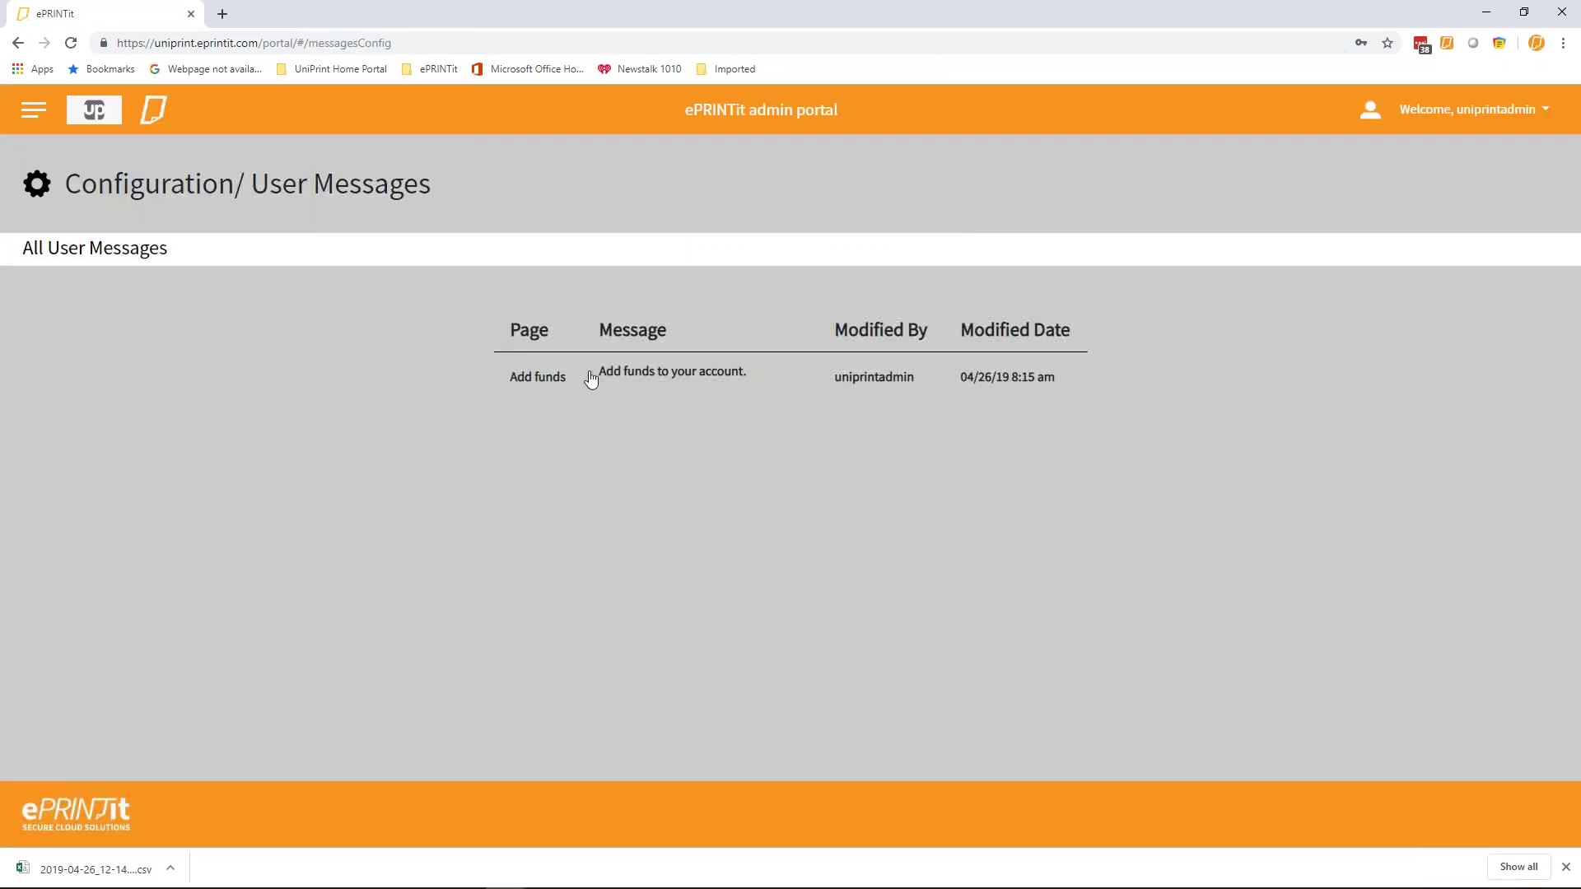
pyautogui.moveTo(591, 377); pyautogui.dragTo(749, 372)
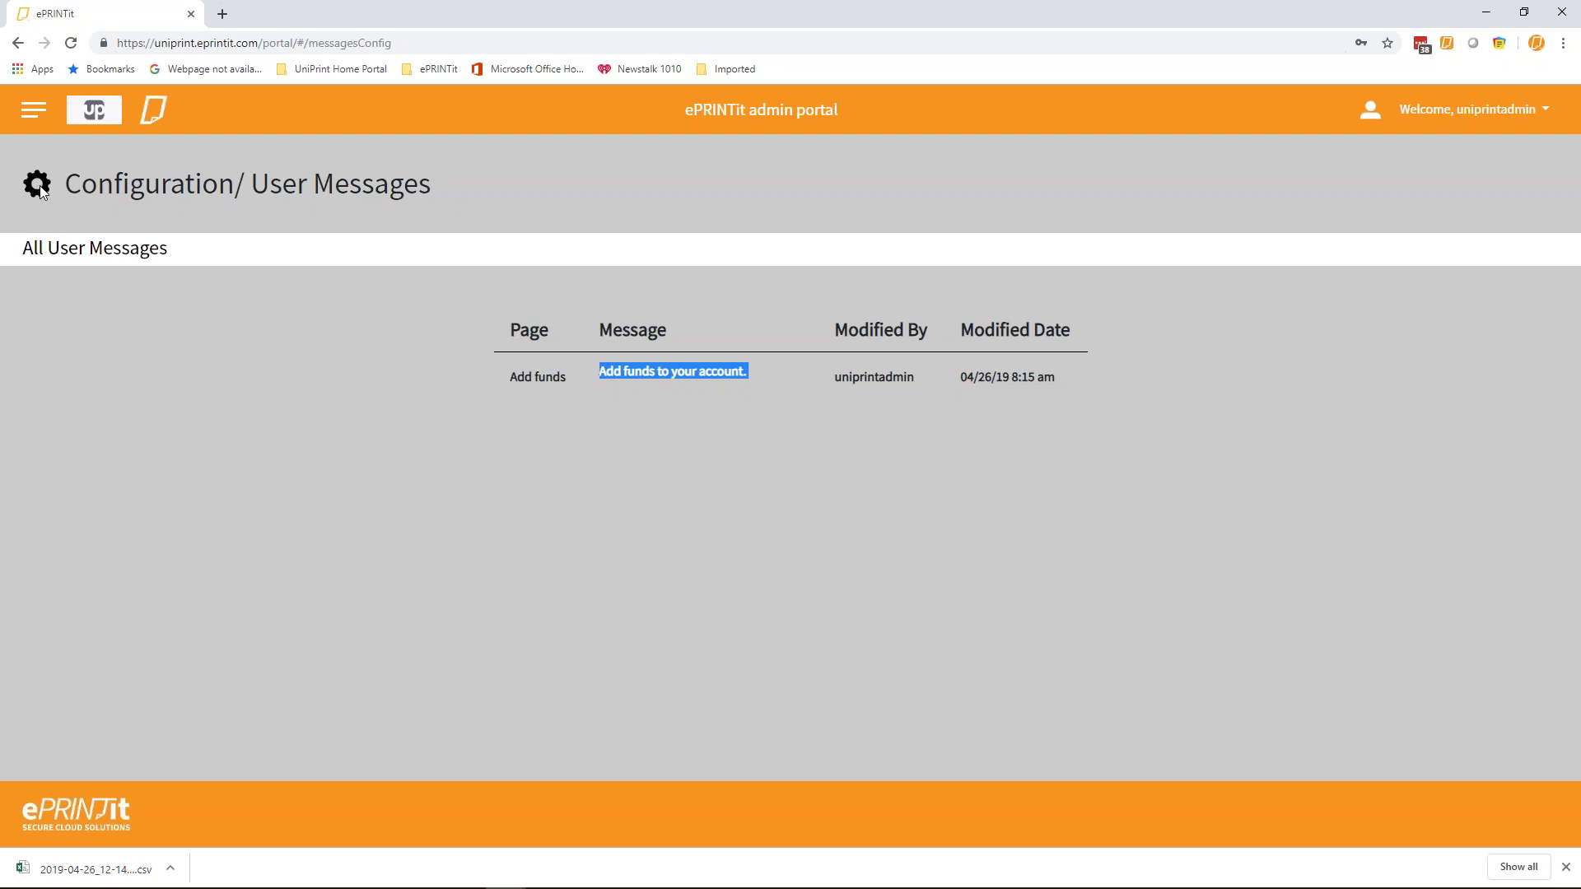
# Open the Sub-Organization configuration and bring up the form for adding a sub-organization.
pyautogui.click(27, 115)
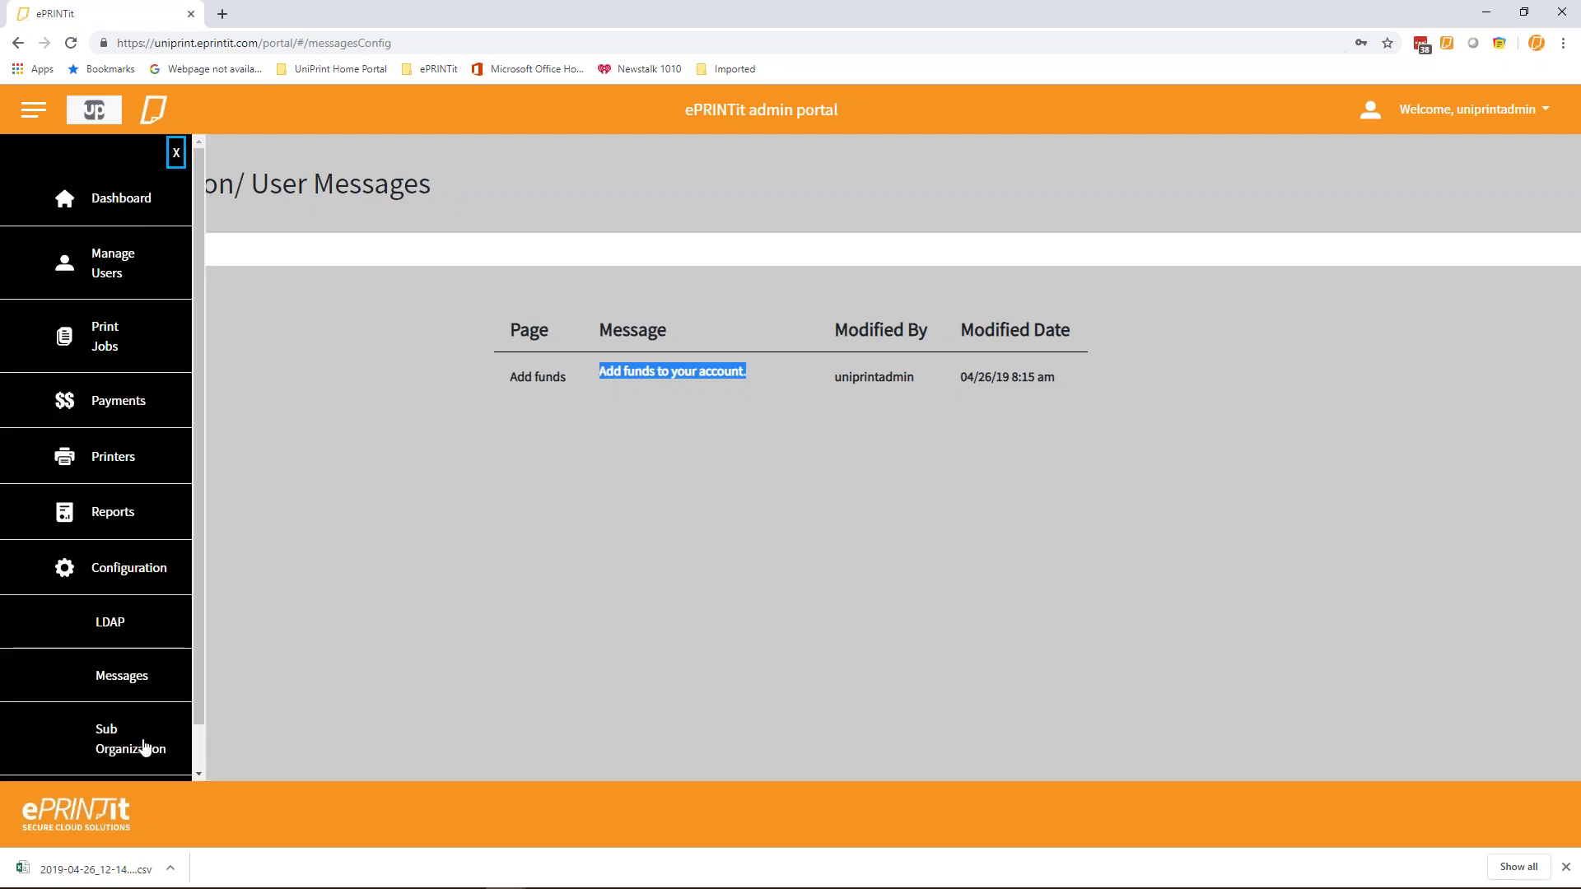
pyautogui.click(136, 745)
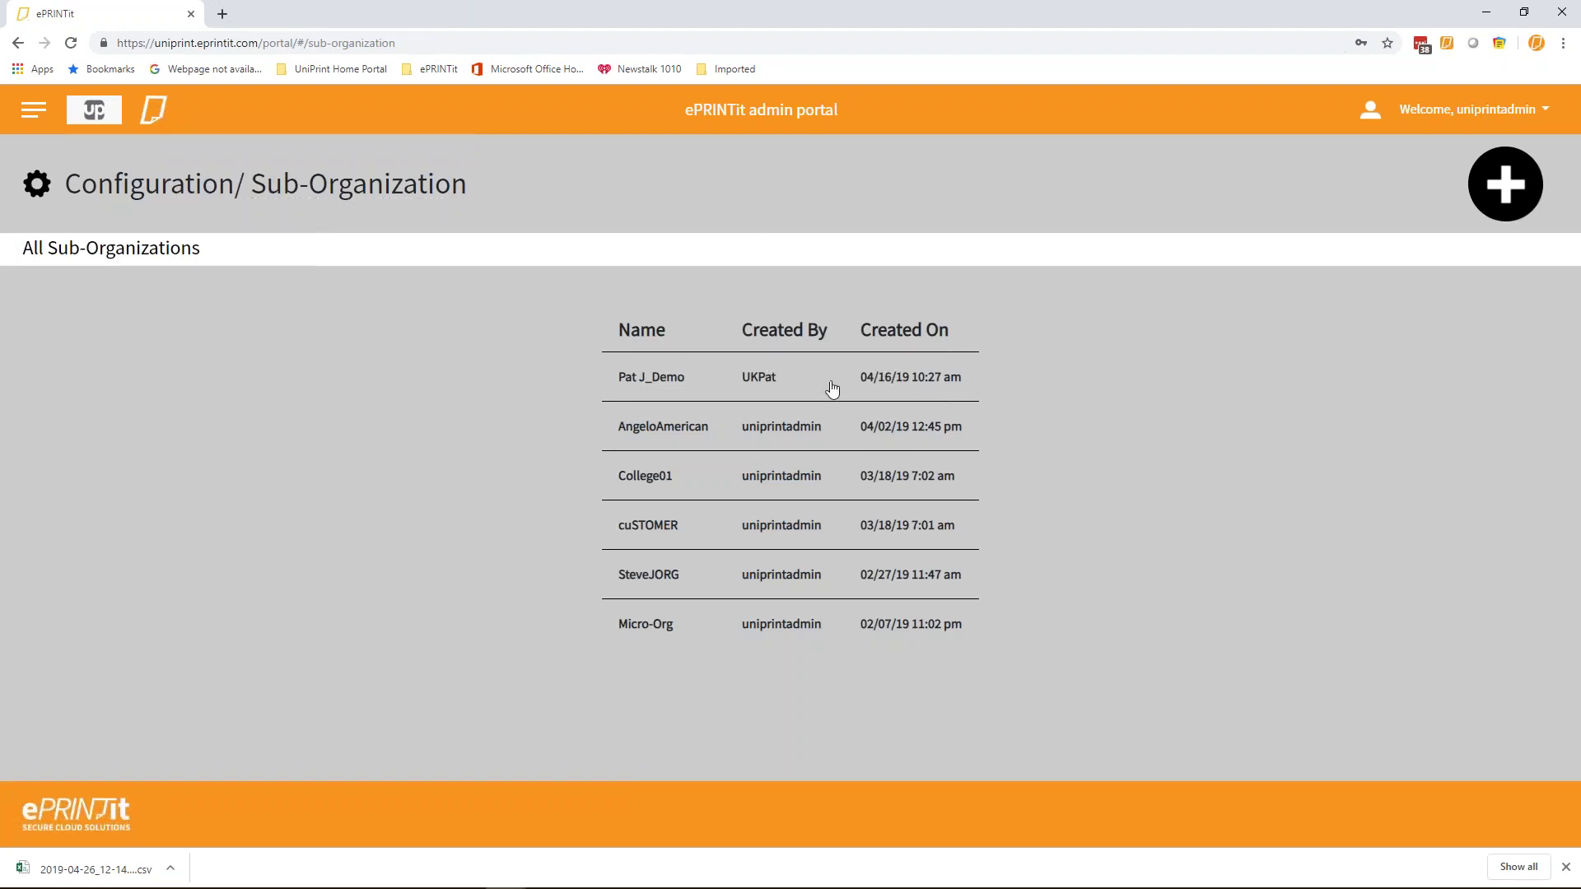
pyautogui.click(1508, 195)
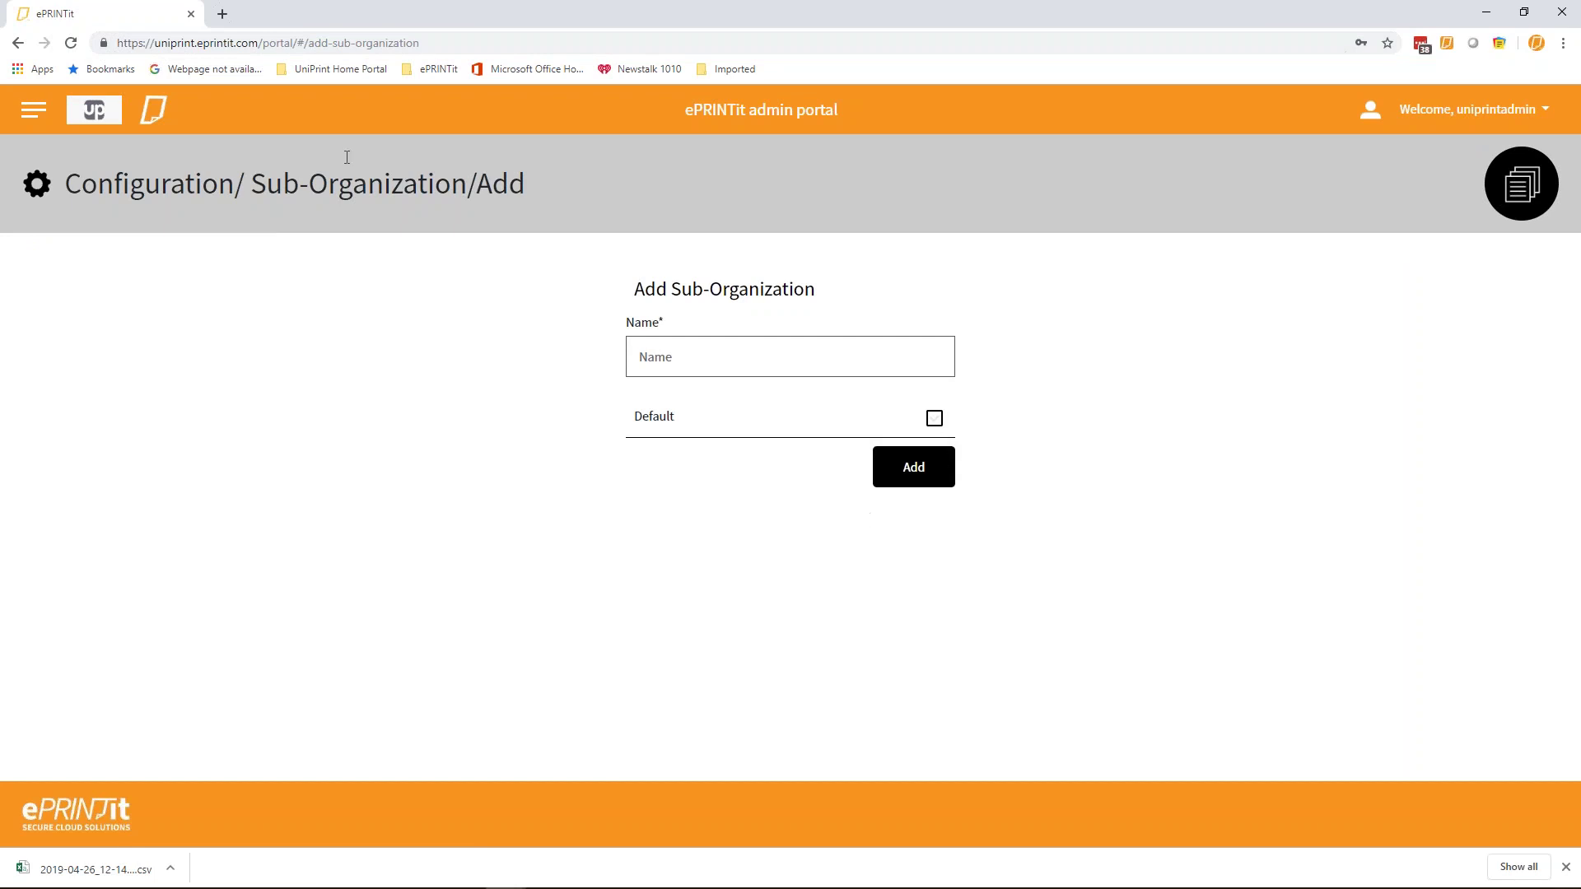
# Leave the sub-organization form without adding one, open the configuration Settings and review the Self-Registration and Upload Expiry options.
pyautogui.click(37, 110)
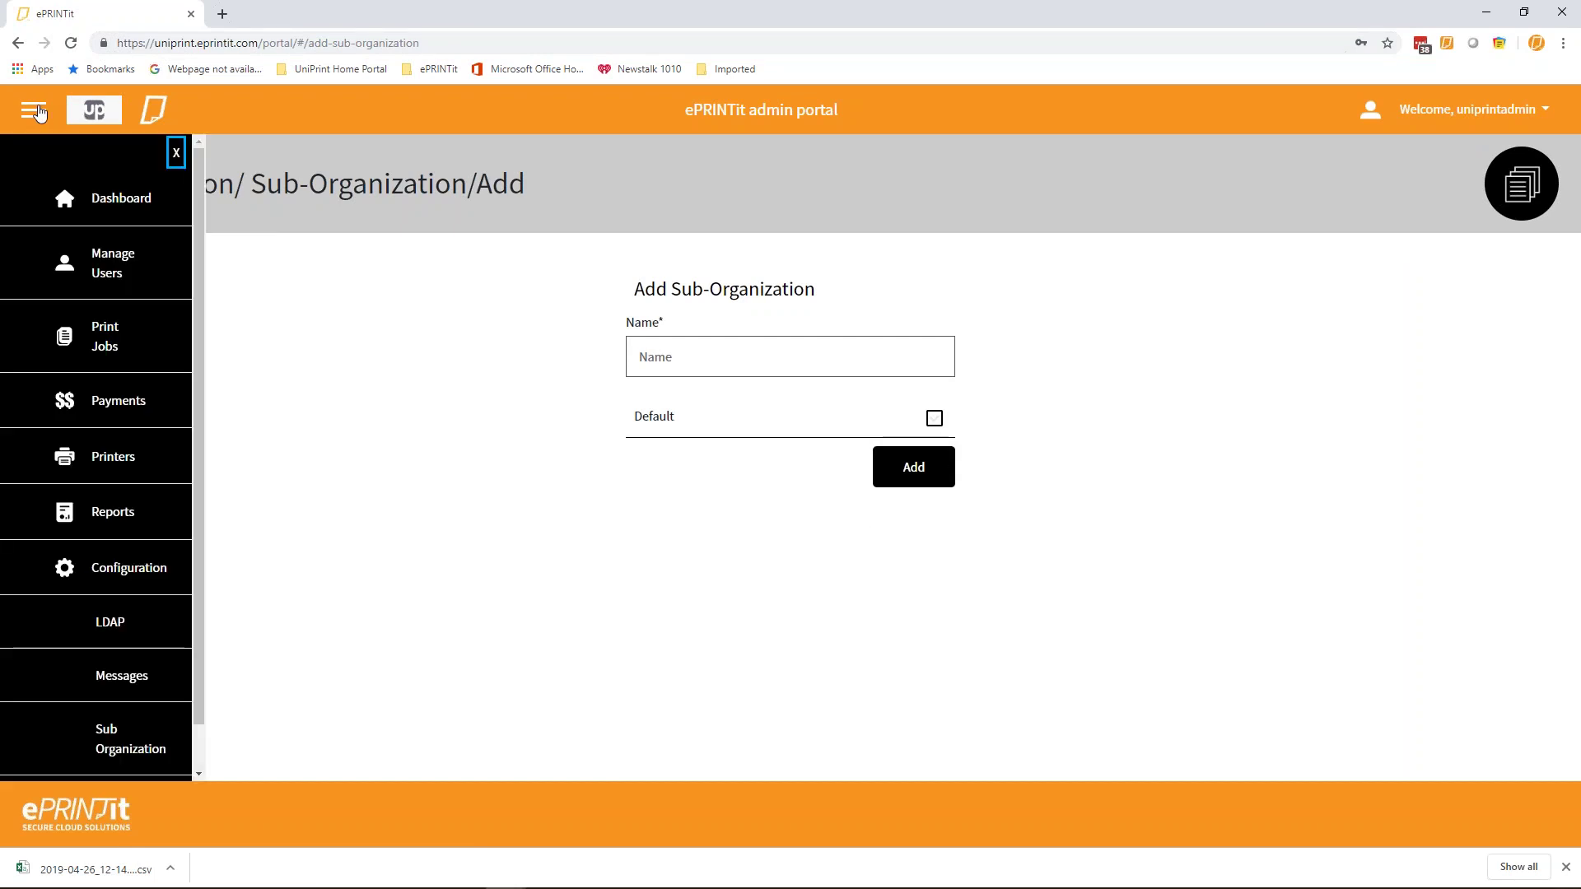
pyautogui.scroll(-1, 199, 497)
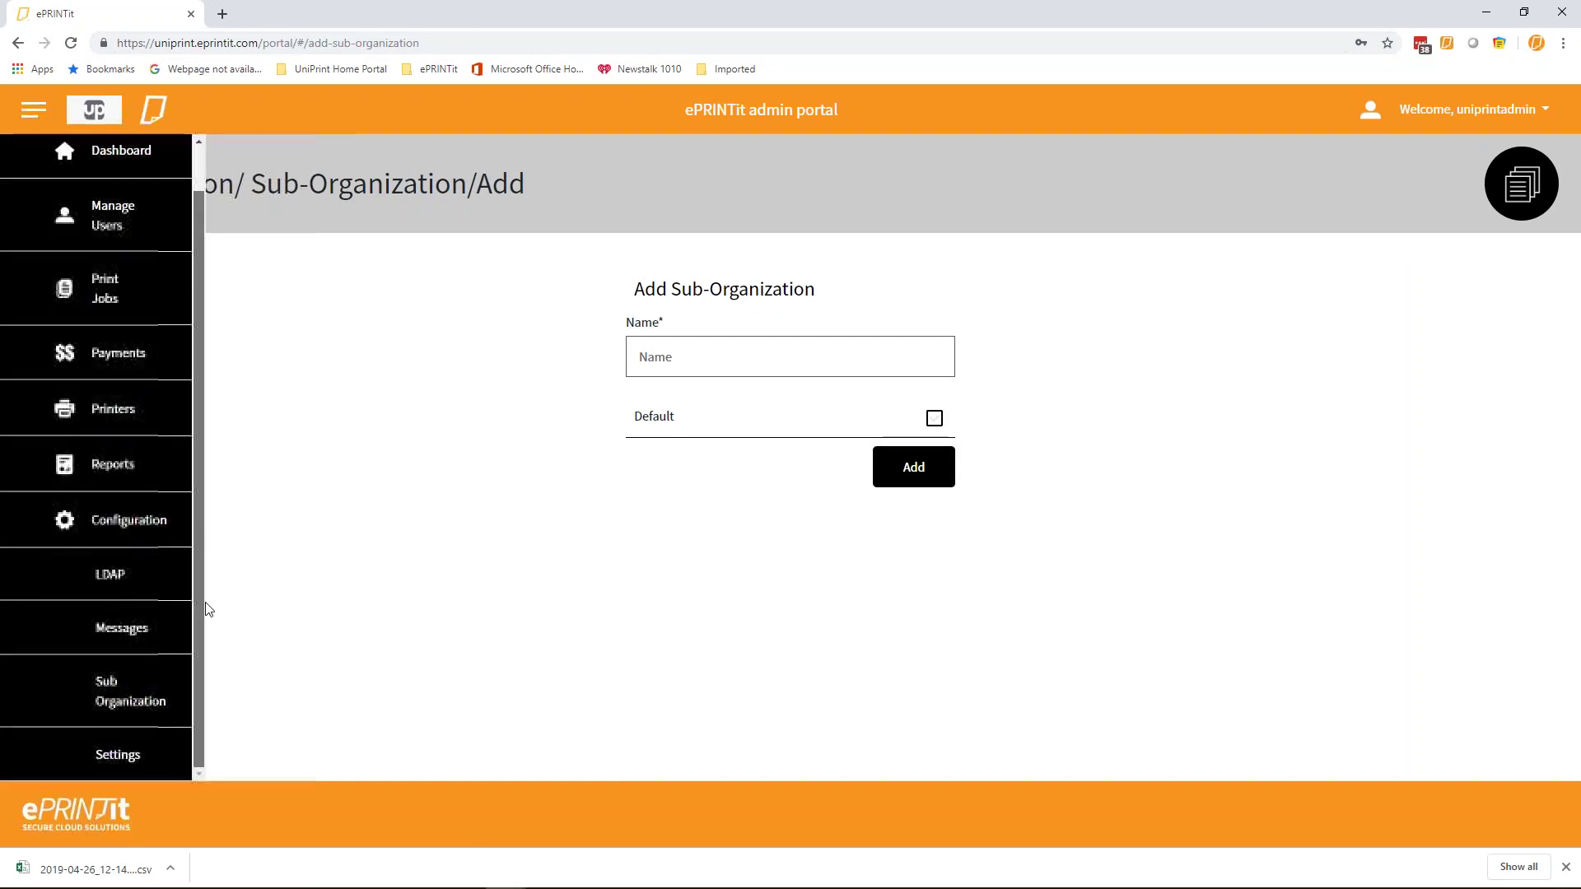
pyautogui.click(110, 758)
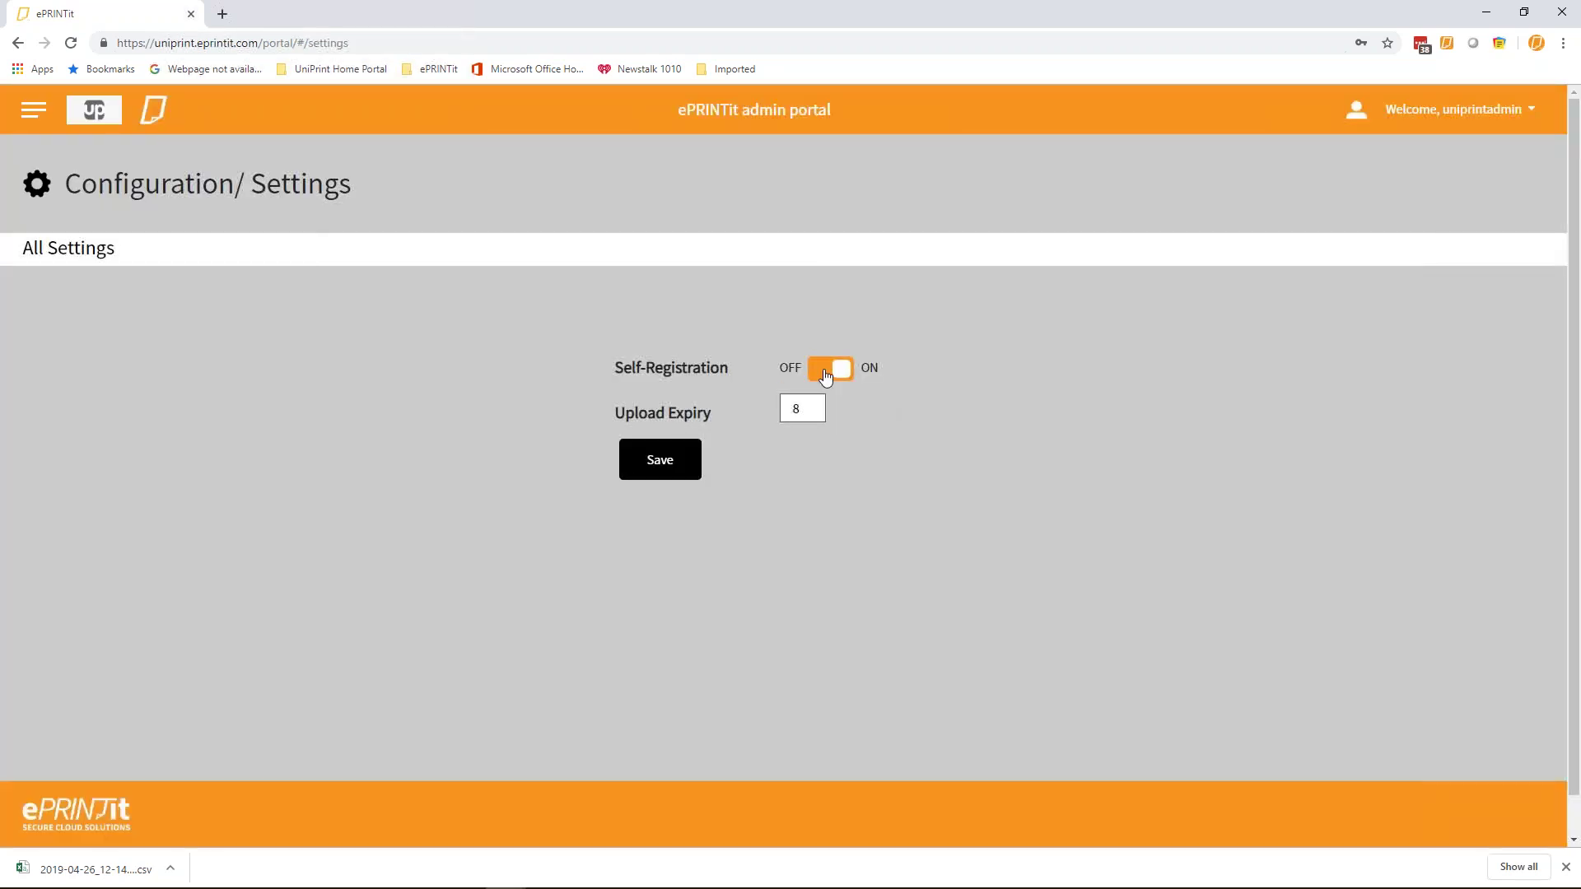
pyautogui.click(803, 409)
pyautogui.click(33, 115)
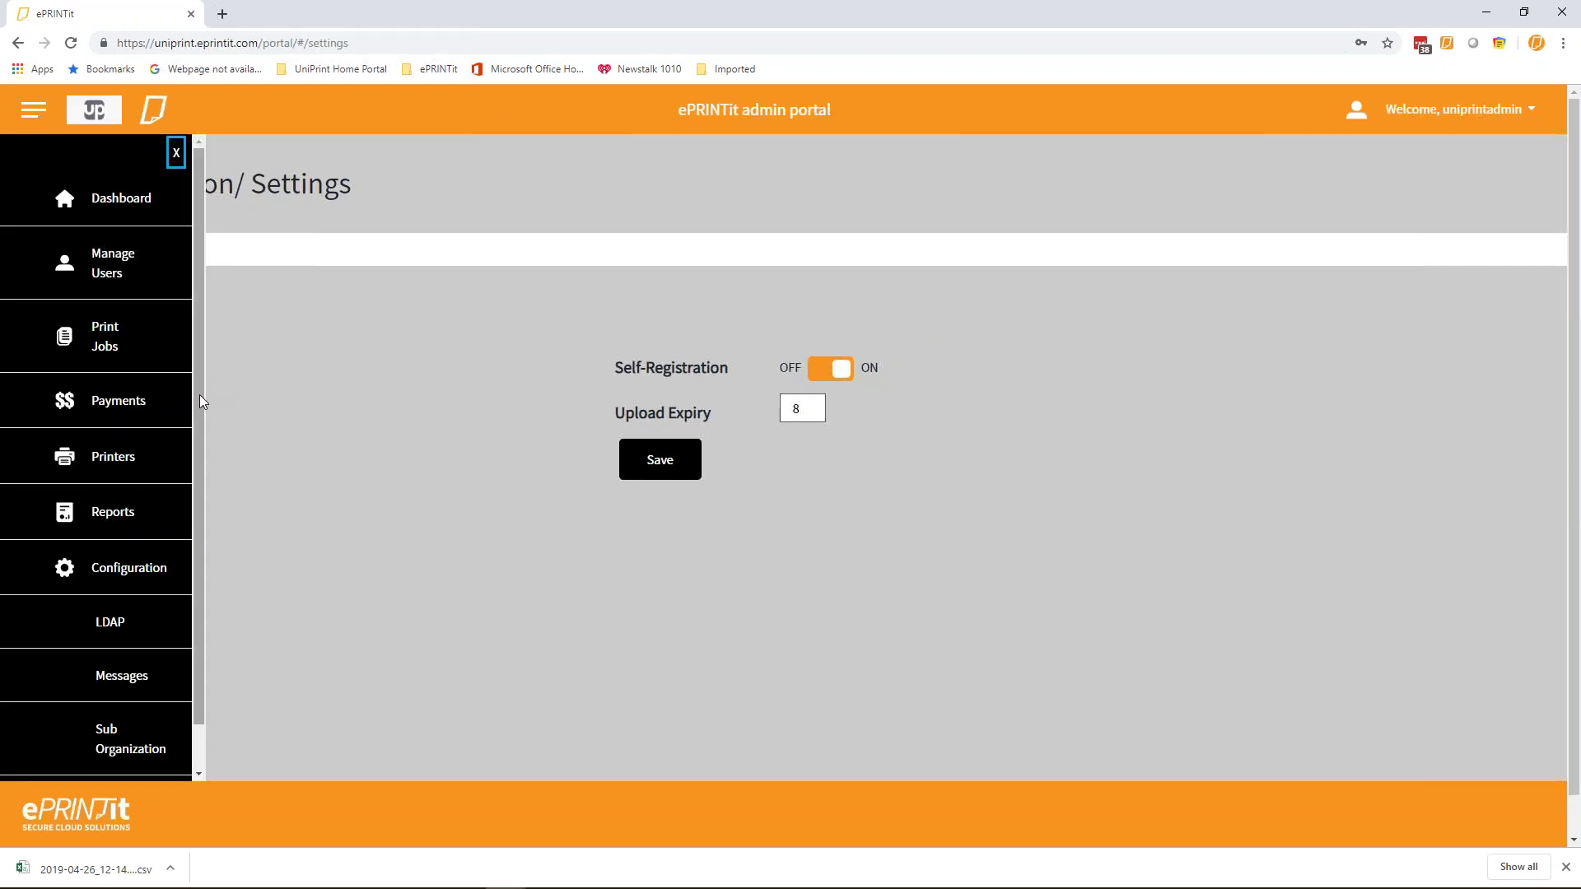
pyautogui.scroll(-1, 180, 466)
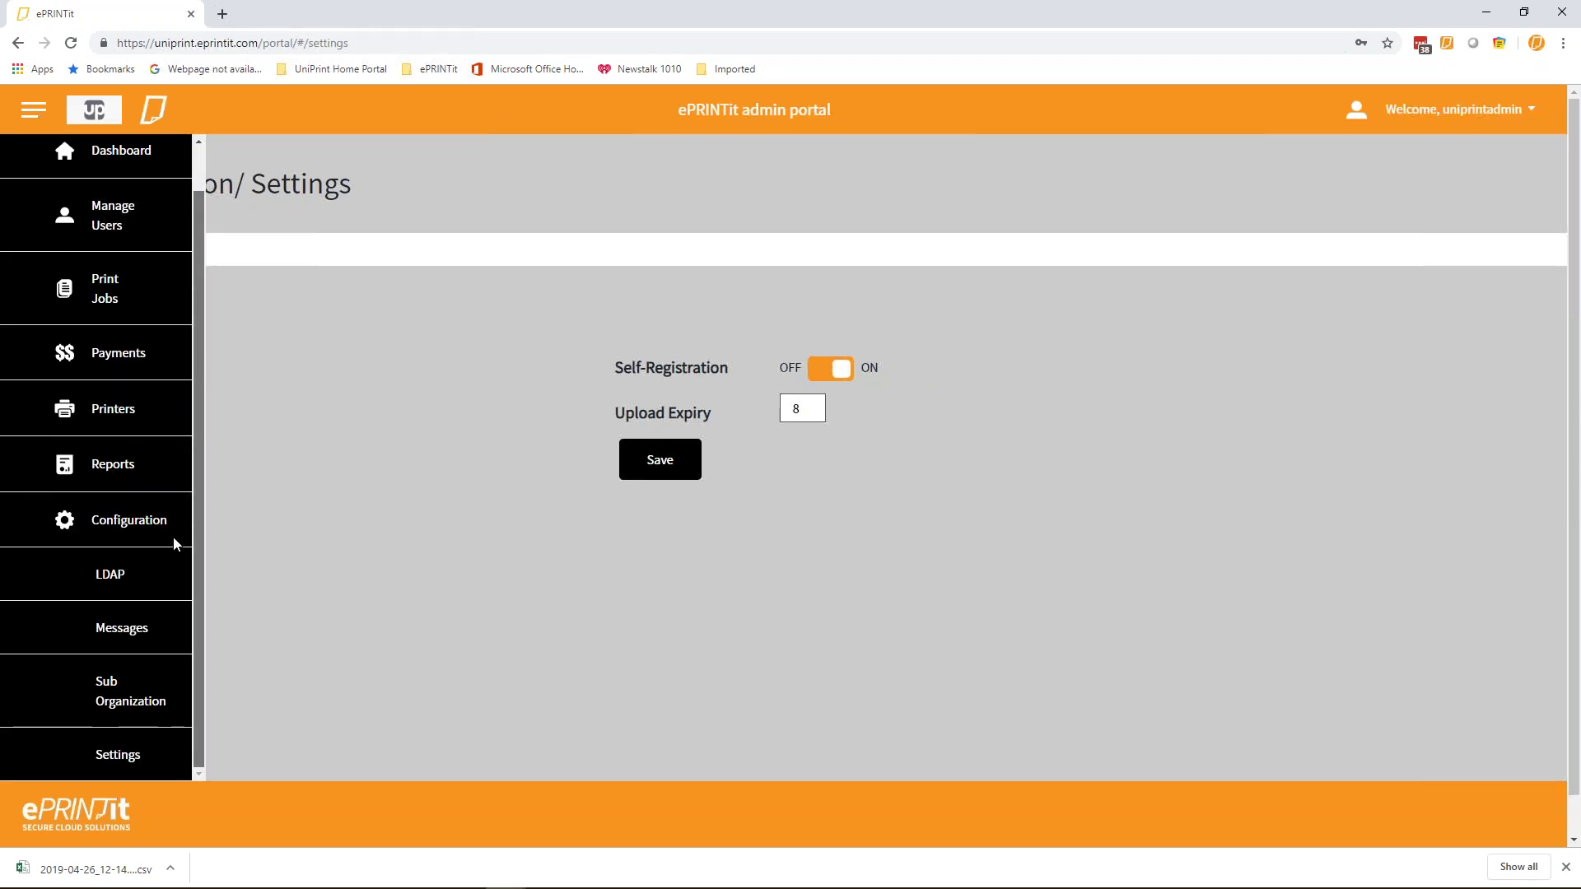
pyautogui.scroll(1, 191, 443)
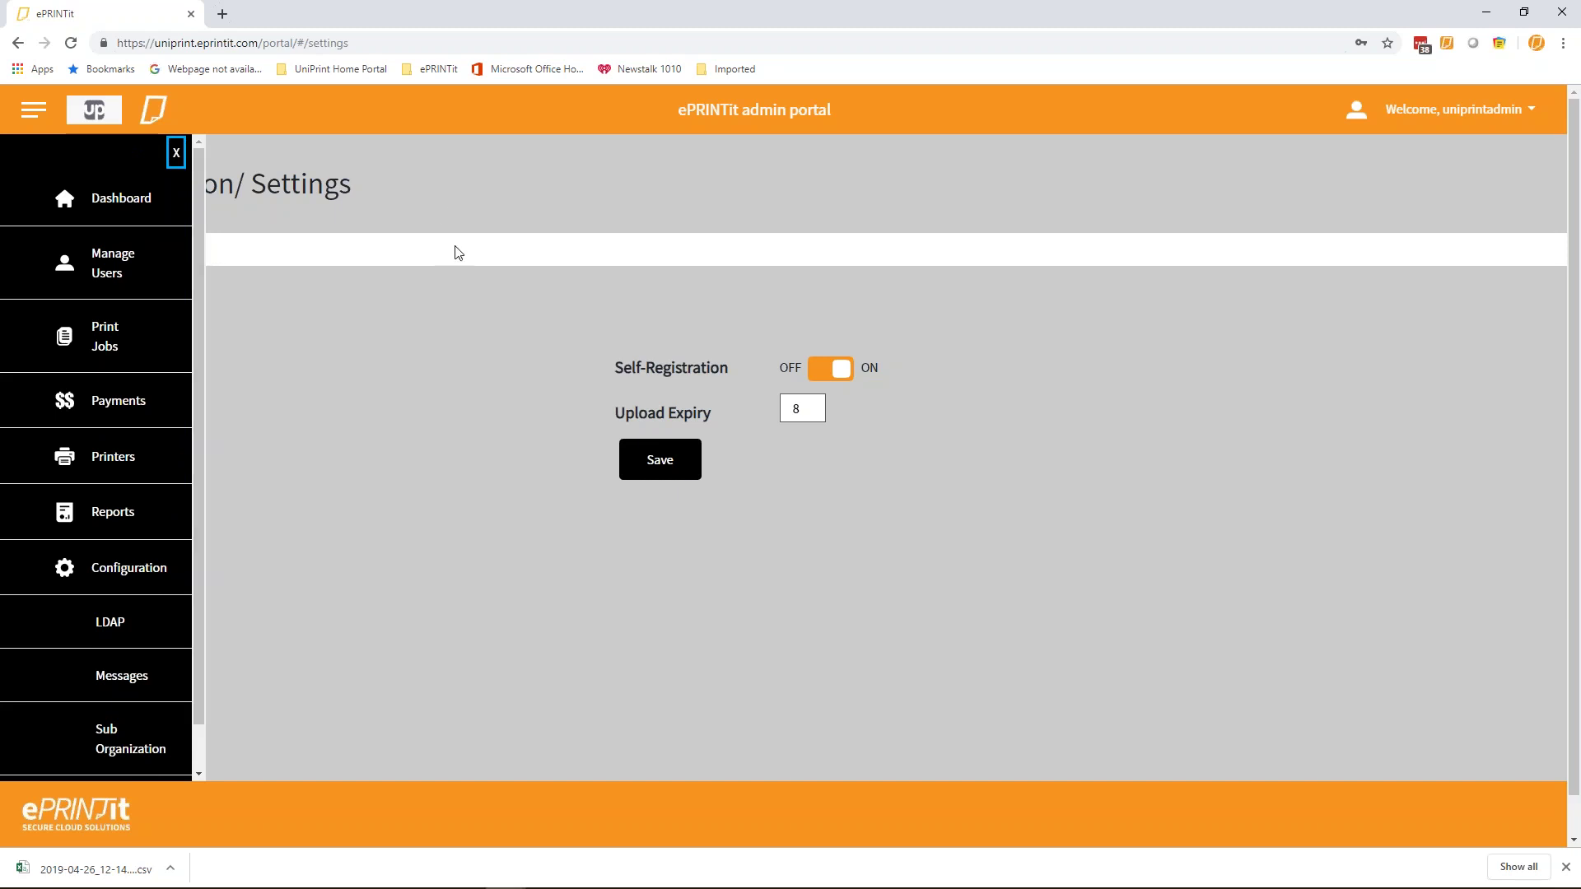
pyautogui.click(34, 116)
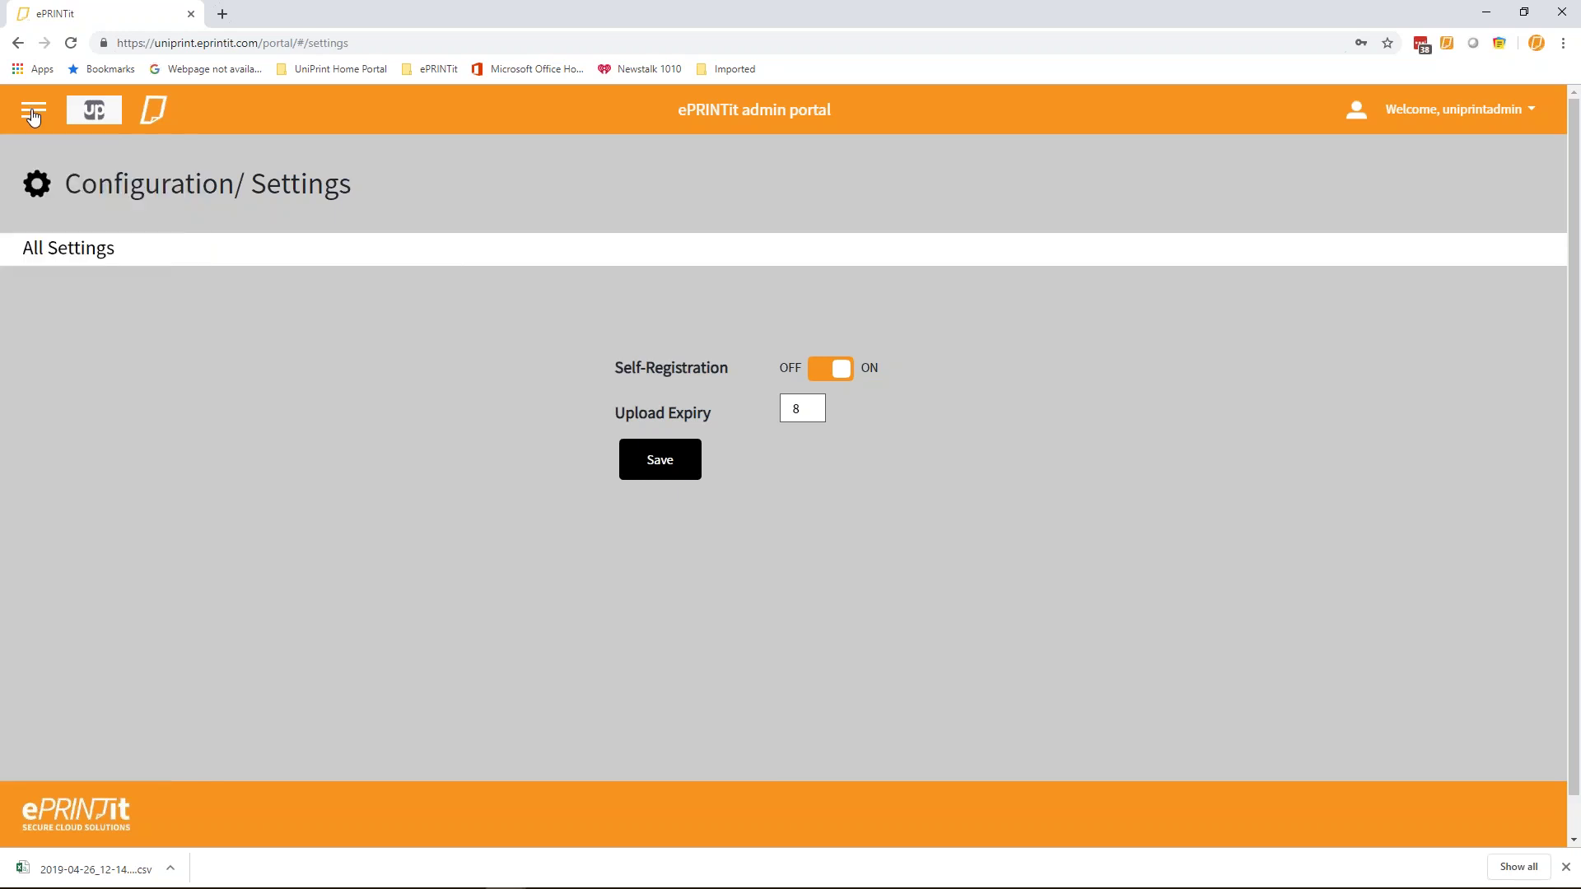